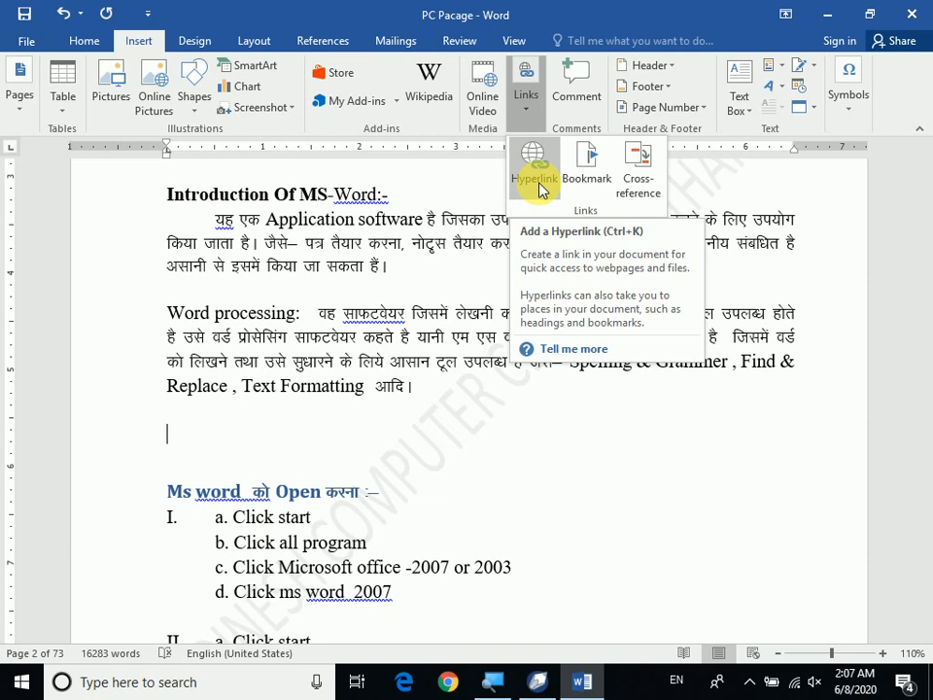
- Enter the text "Goto File" on the blank line above the "Ms word को Open करना" heading
click(418, 443)
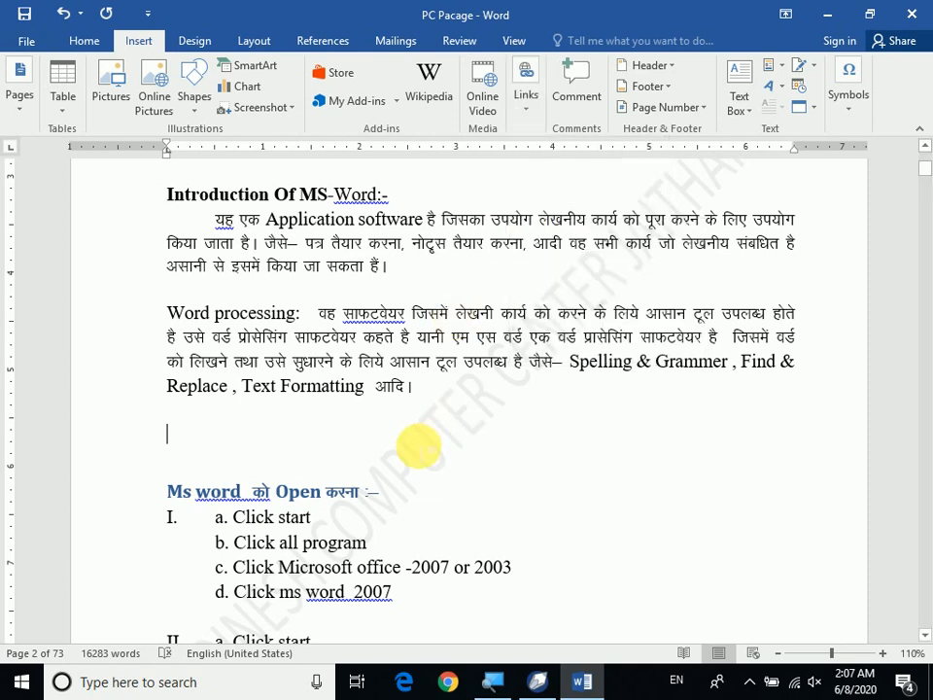
scroll(414, 479, down, 1)
scroll(413, 480, down, 3)
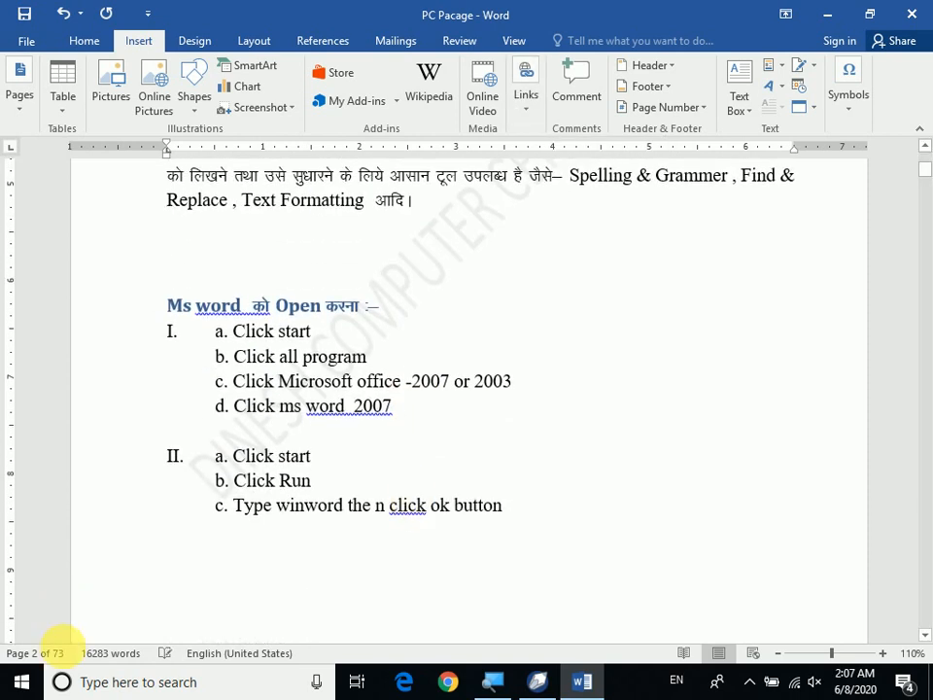
scroll(394, 566, up, 3)
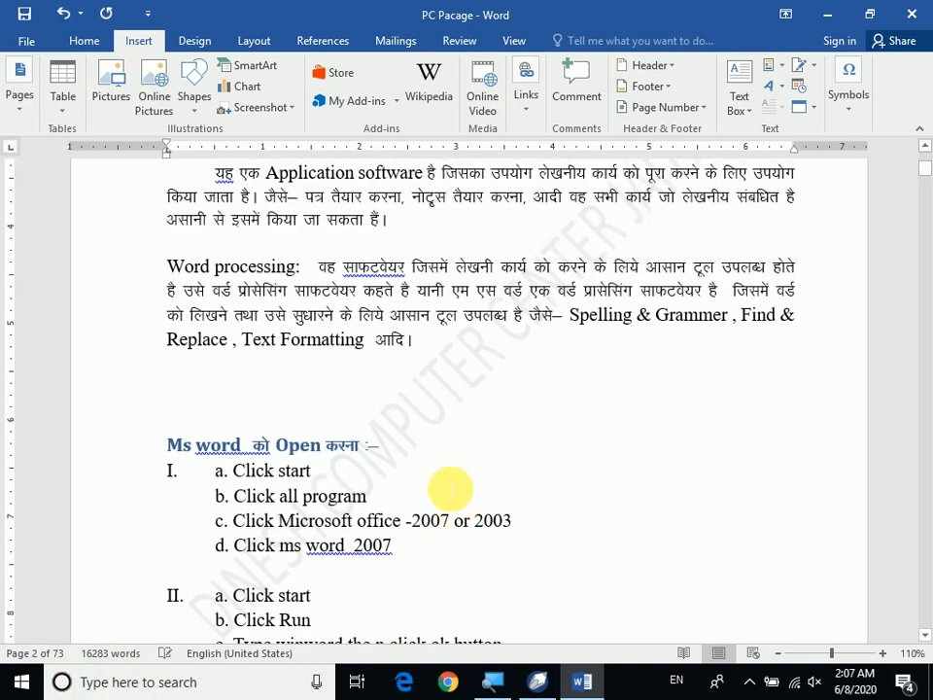
scroll(277, 452, up, 1)
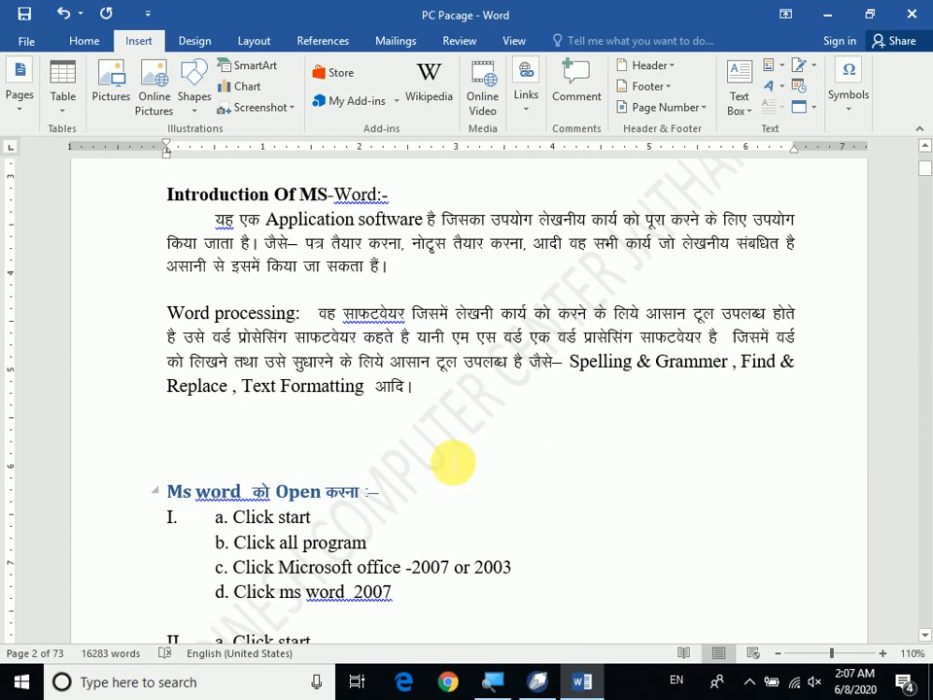
scroll(312, 445, up, 2)
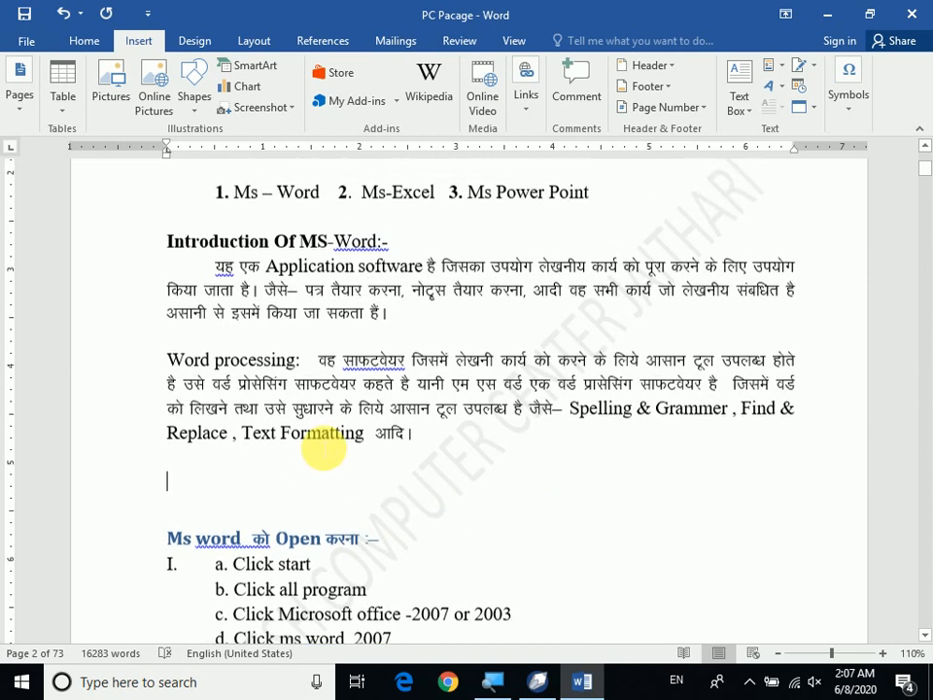
scroll(311, 454, down, 2)
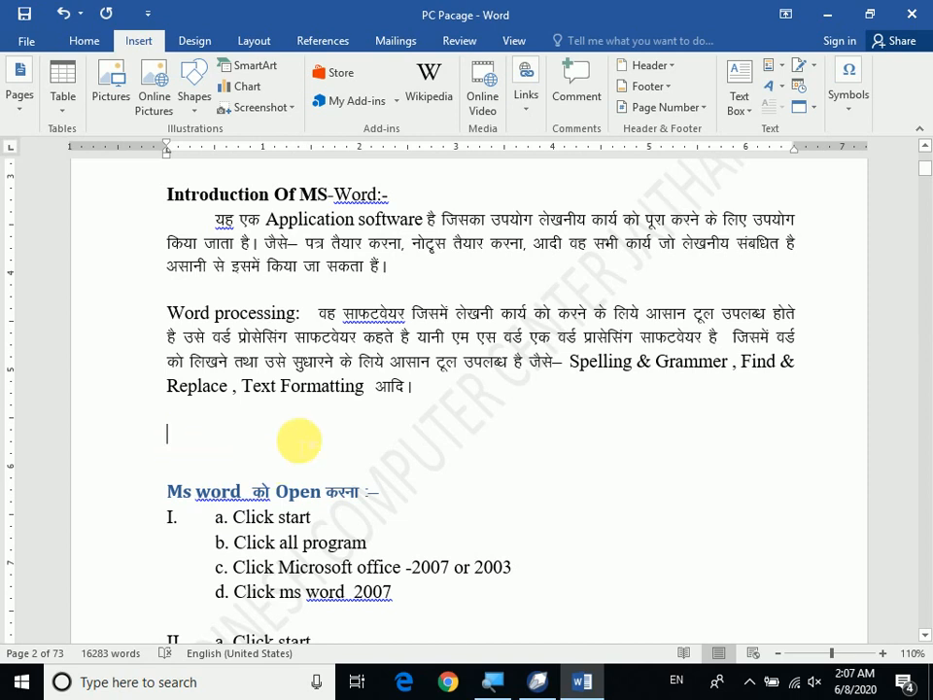
text(Go)
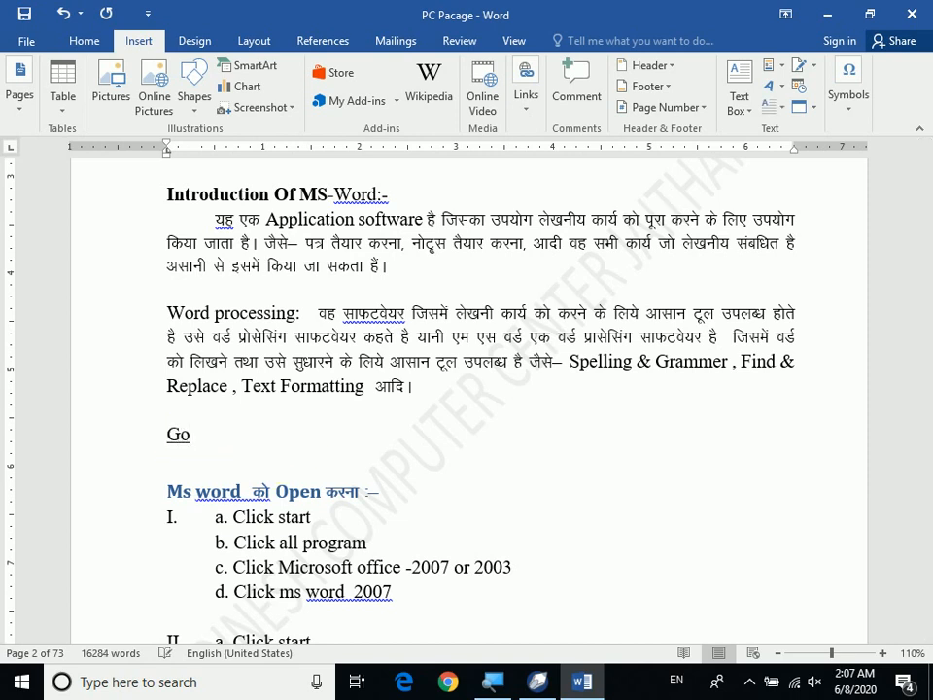
text(to)
key(ctrl+u)
text(File)
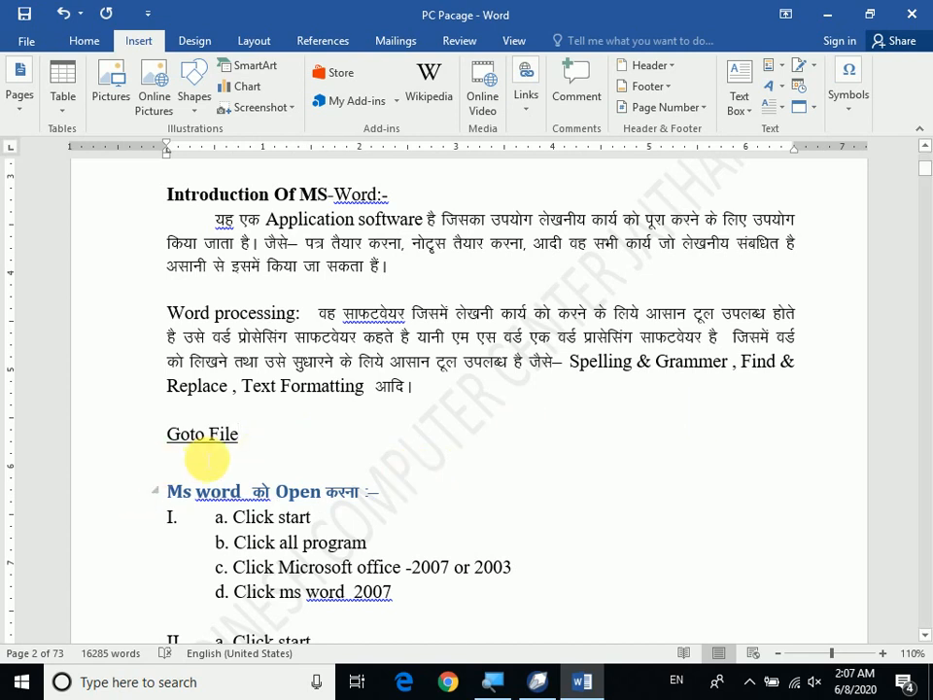
- Hyperlink the "Goto File" text to the Desktop file "जिले वार दर्ज आवेदनों की वर्तमान स्थिति.pdf"
drag(245, 439, 169, 436)
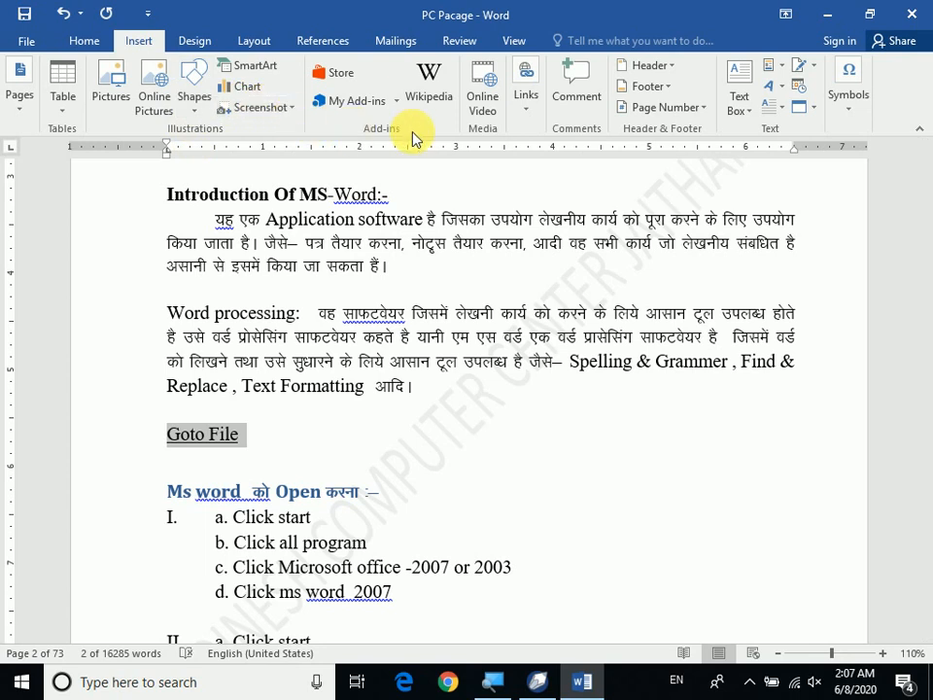
click(528, 107)
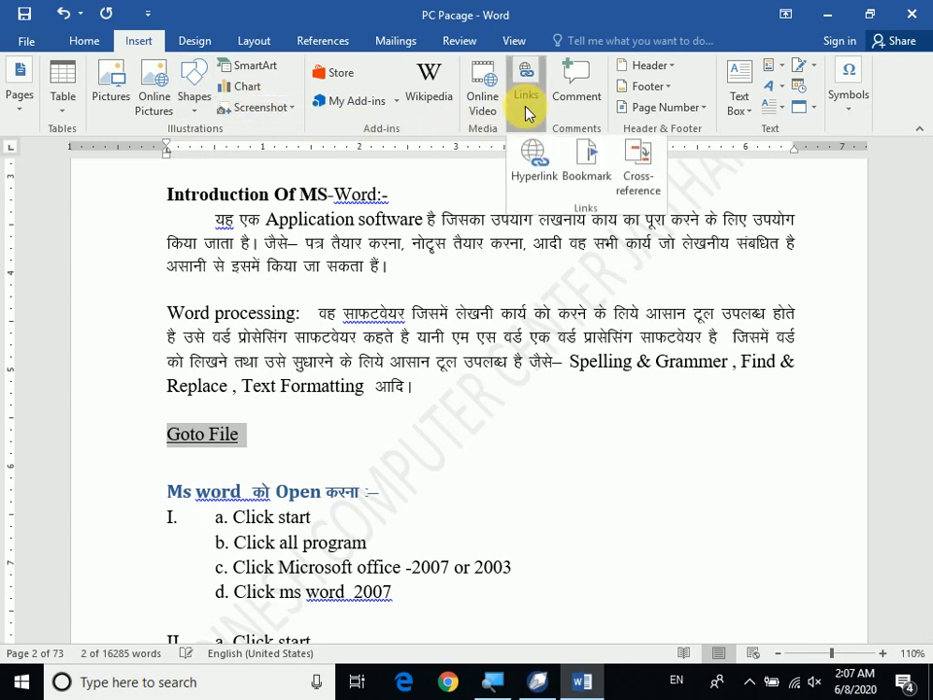
click(542, 173)
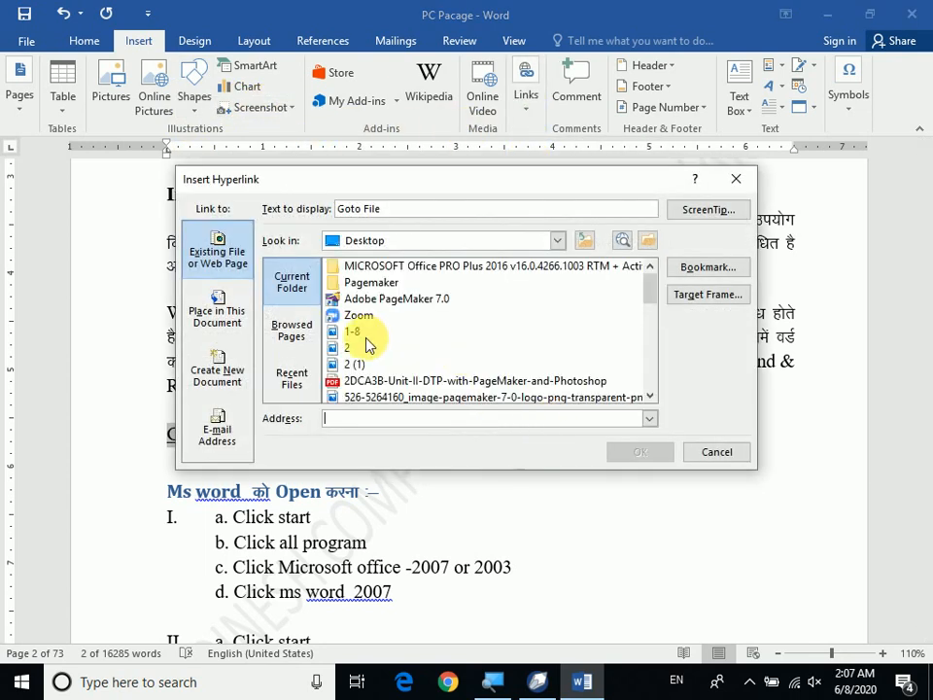
click(365, 365)
scroll(427, 369, down, 5)
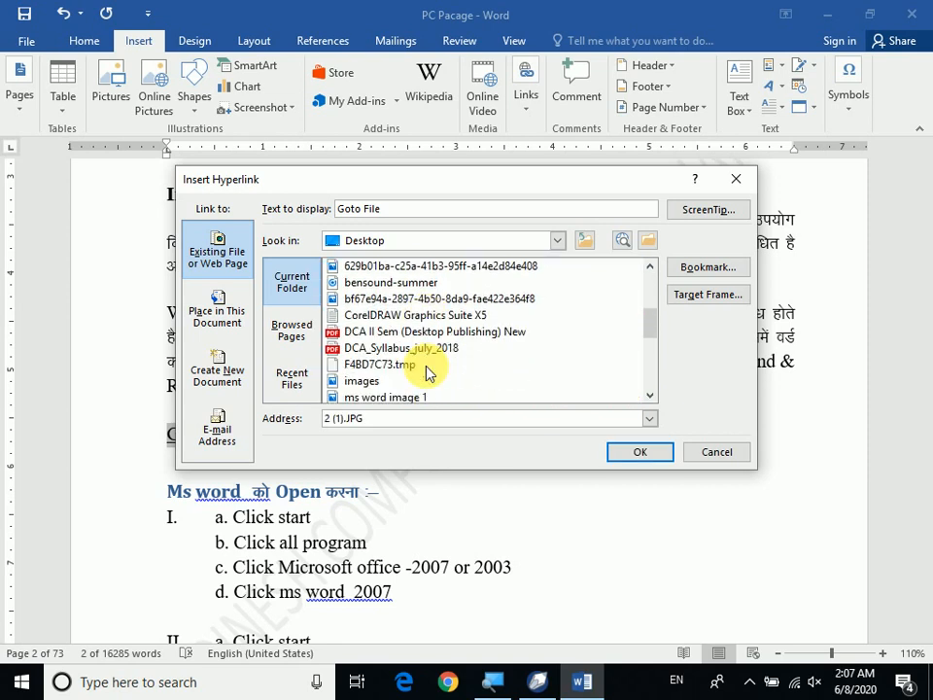
scroll(427, 372, down, 2)
scroll(428, 374, up, 1)
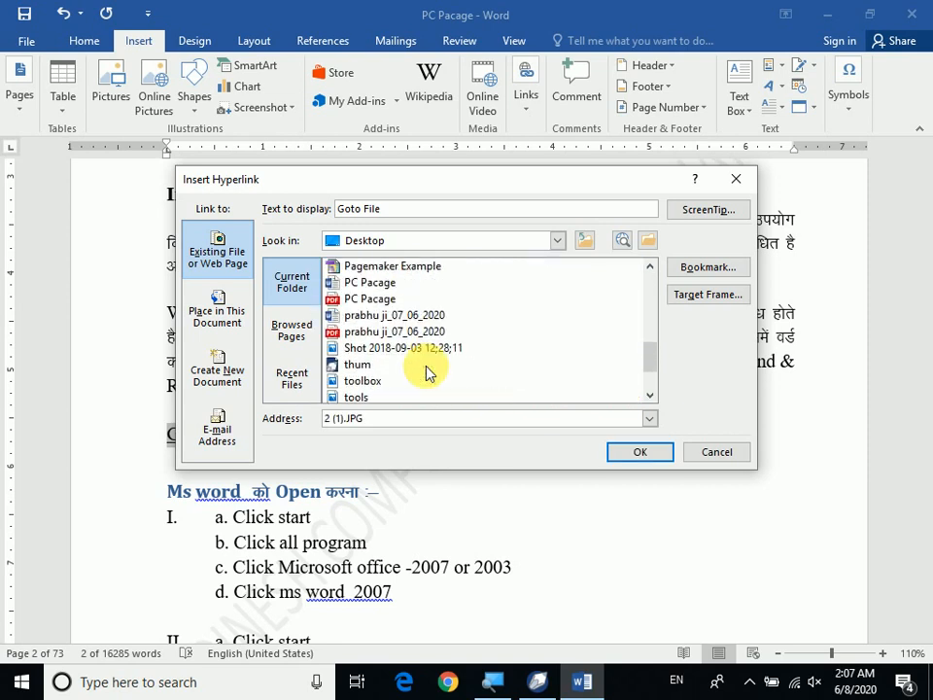
scroll(428, 369, down, 2)
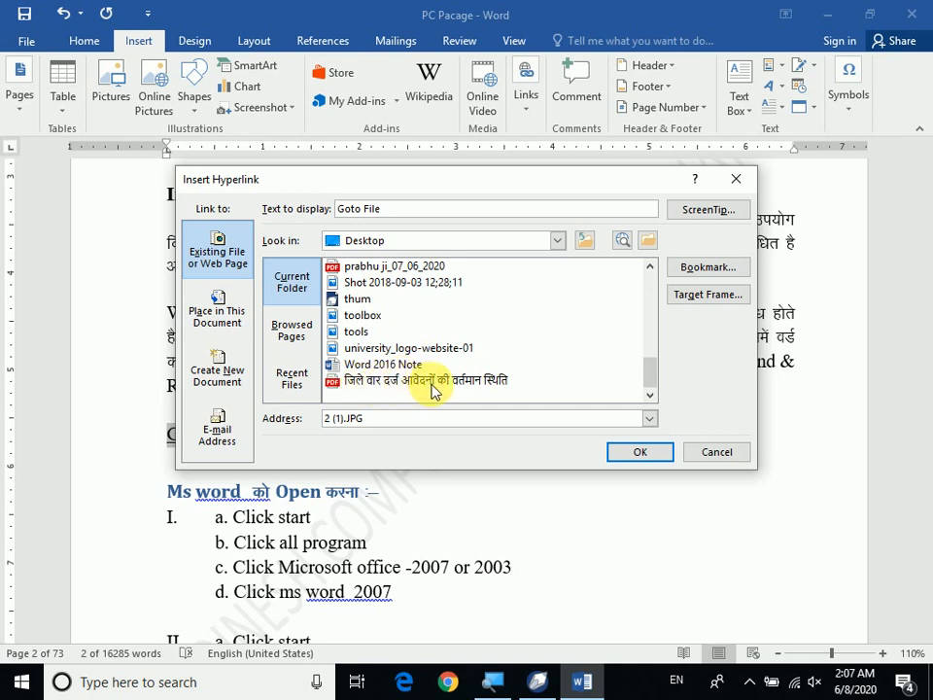
click(373, 383)
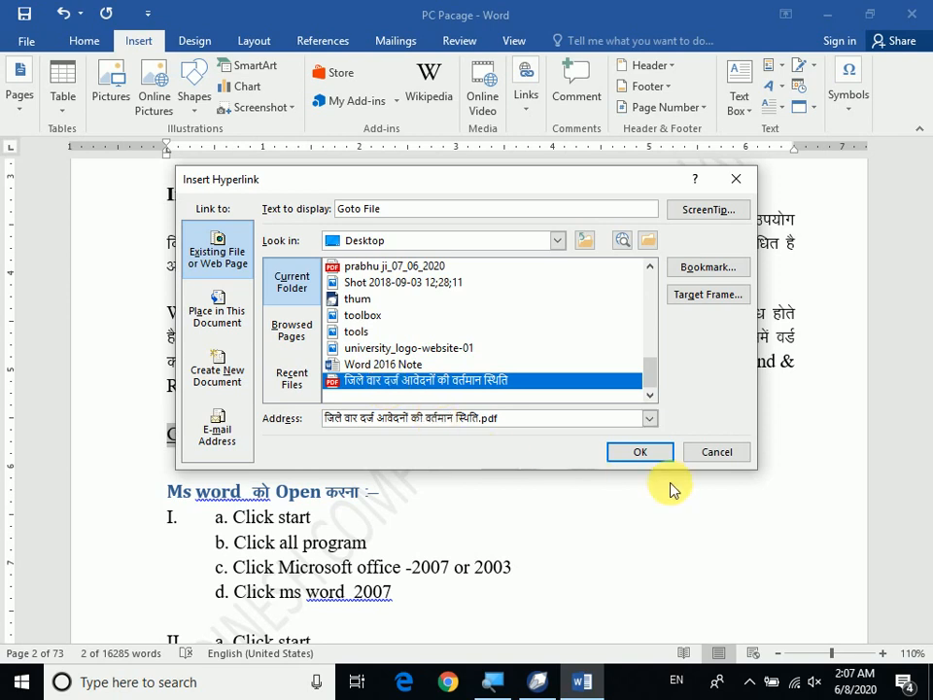
drag(544, 190, 687, 161)
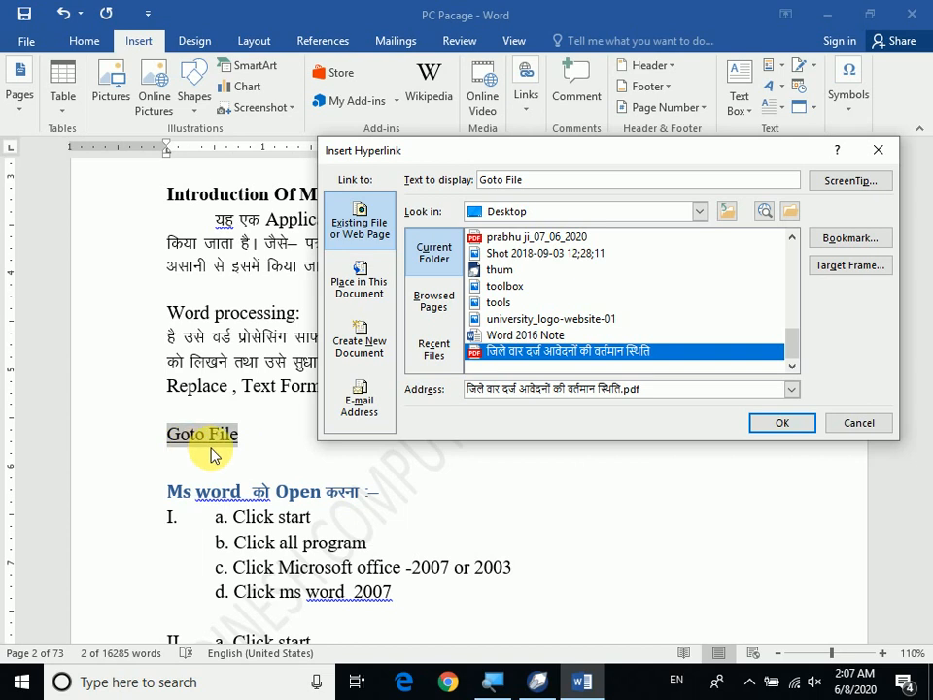
click(793, 429)
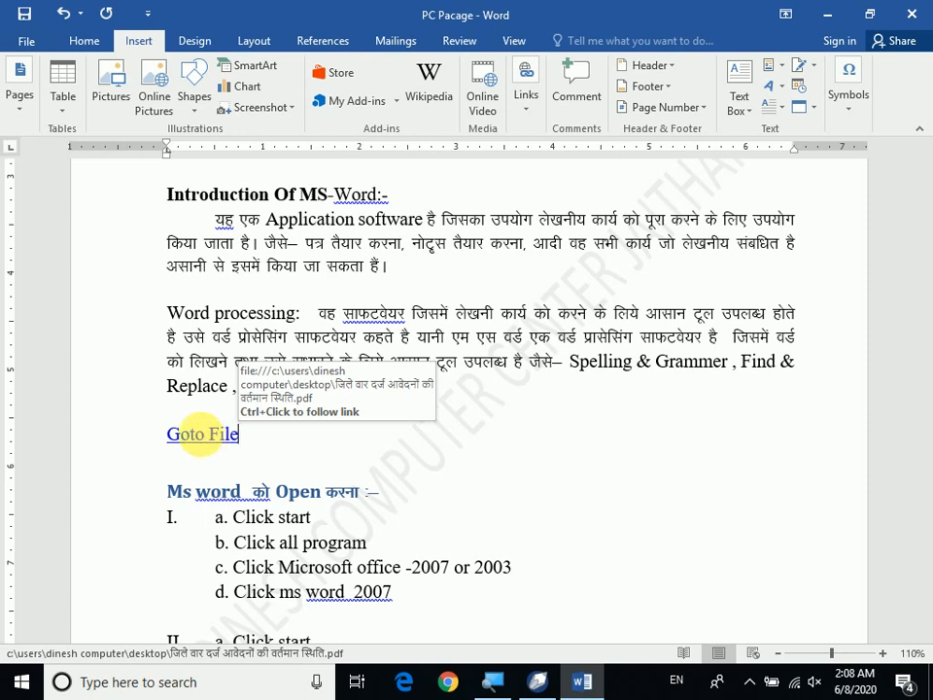
- Follow the "Goto File" link, allow the PDF to open, look through both of its pages and close it
ctrl+click(207, 438)
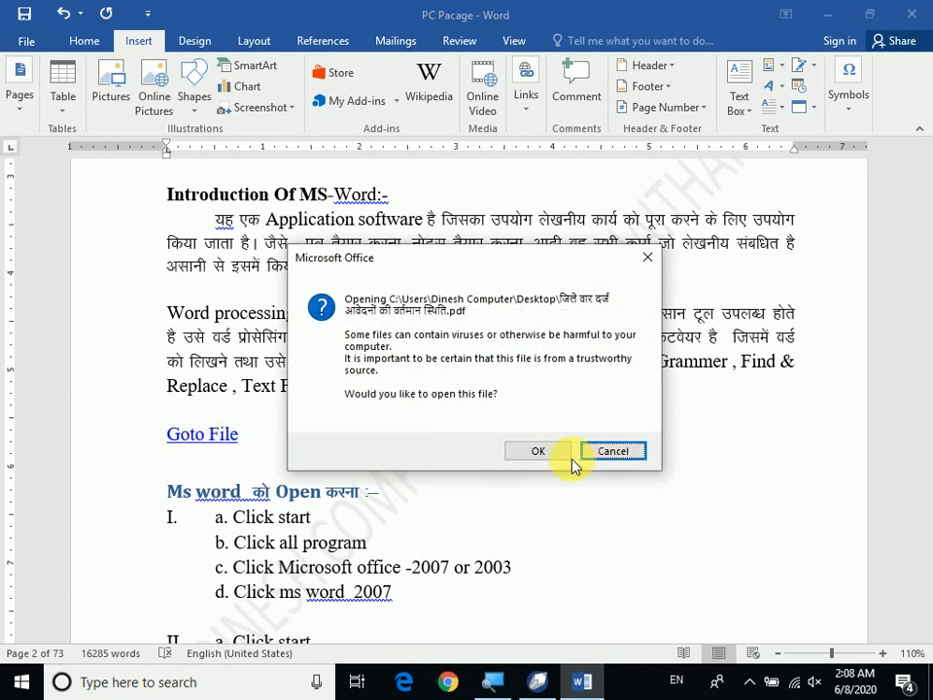
click(538, 453)
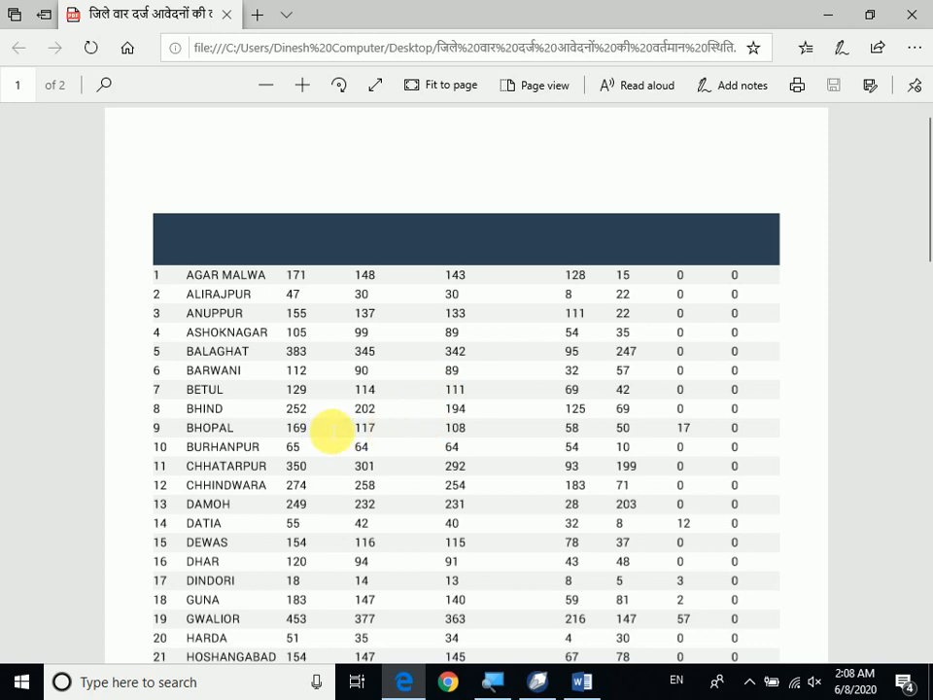
scroll(330, 430, down, 3)
scroll(330, 430, down, 17)
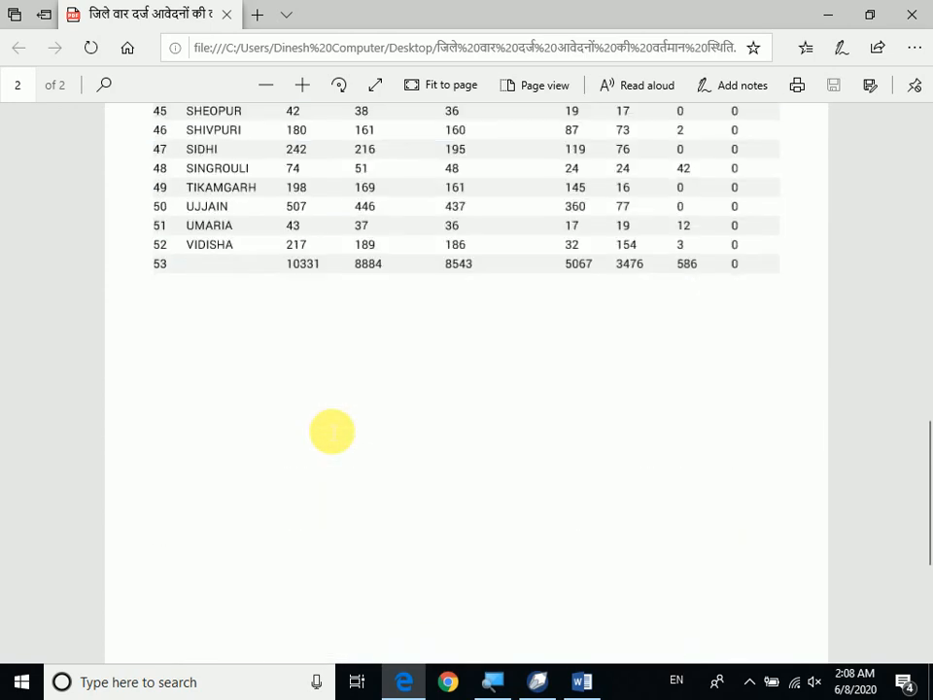
scroll(330, 430, up, 6)
scroll(331, 430, up, 14)
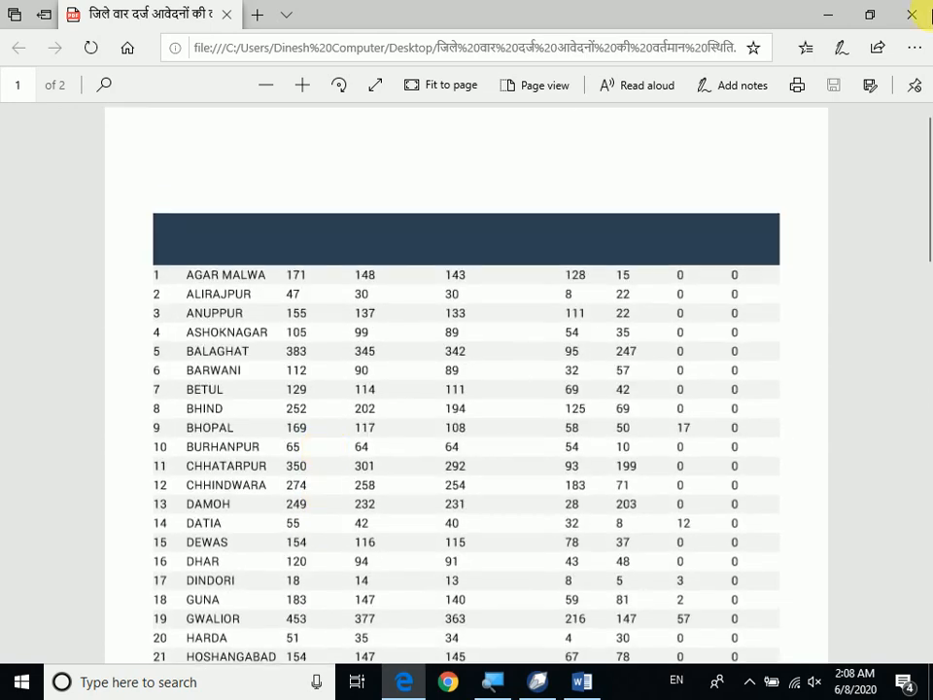
click(912, 14)
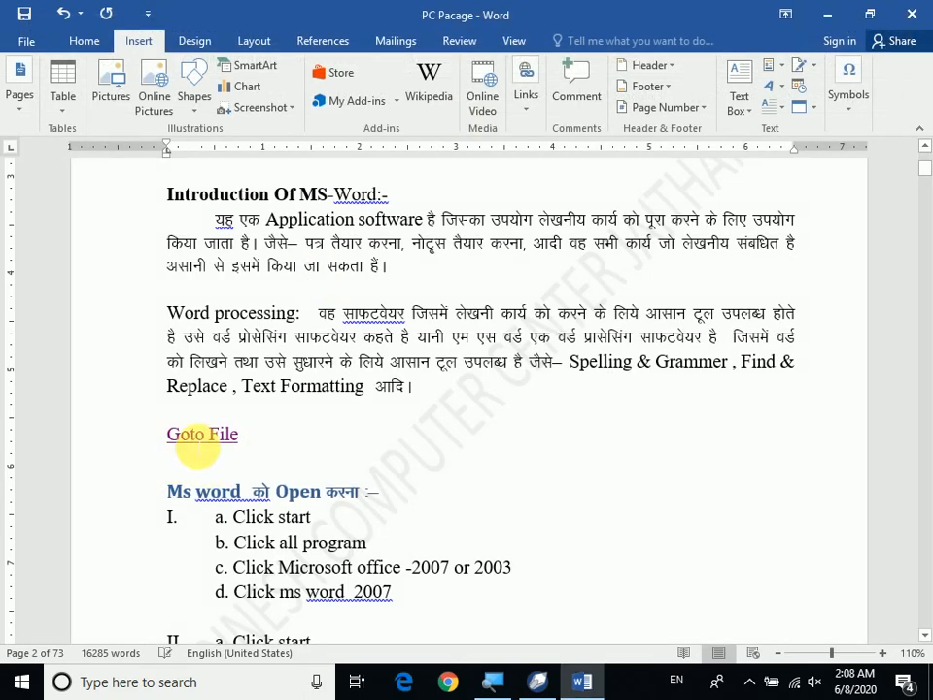
- Open the linked PDF again, show it in a smaller window over the Word document, and minimize it
ctrl+click(188, 438)
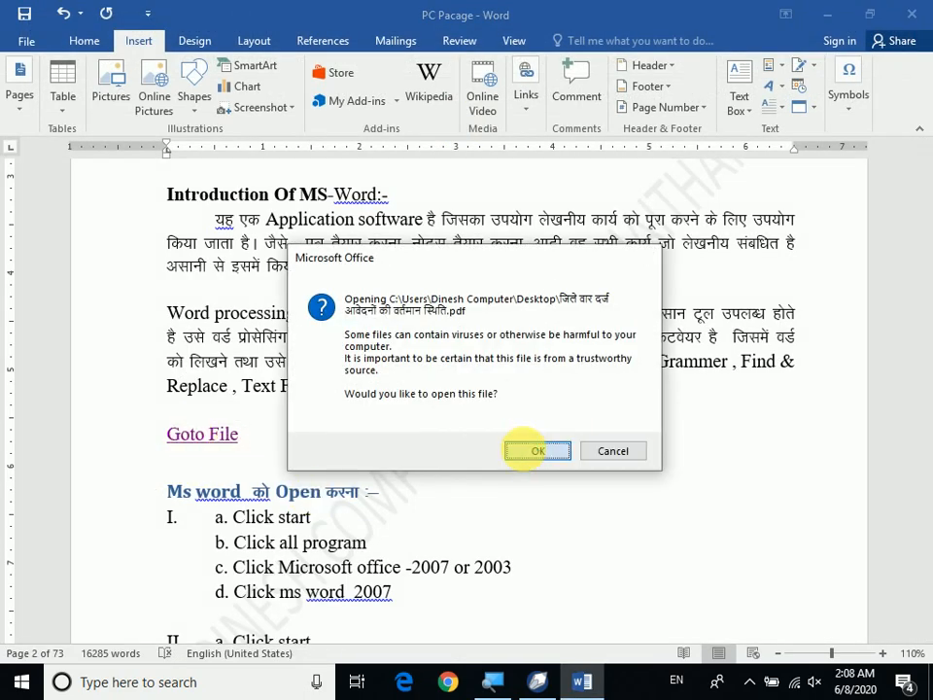
click(532, 451)
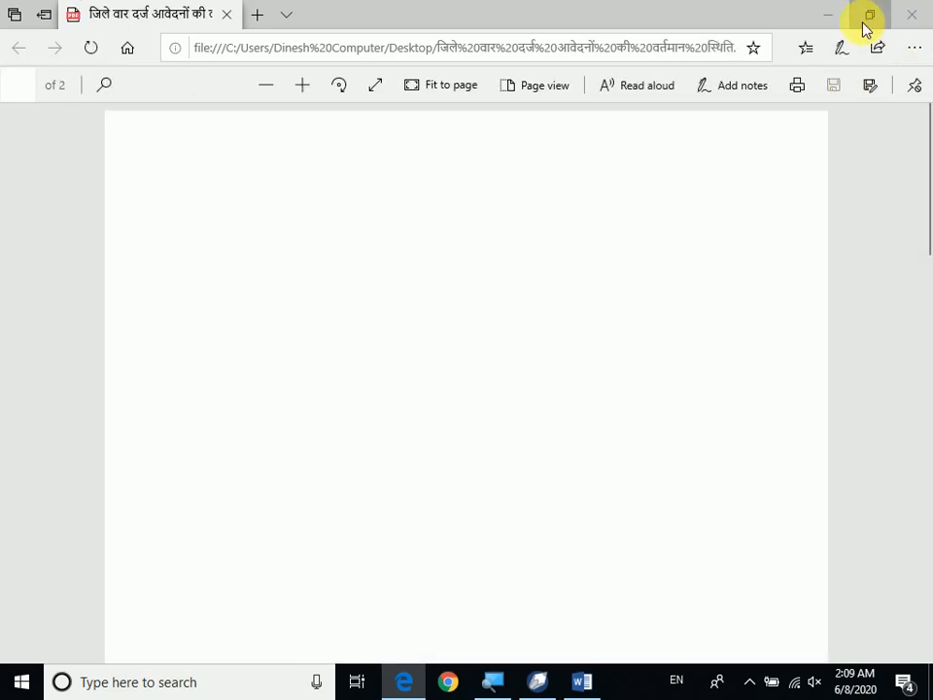
click(869, 14)
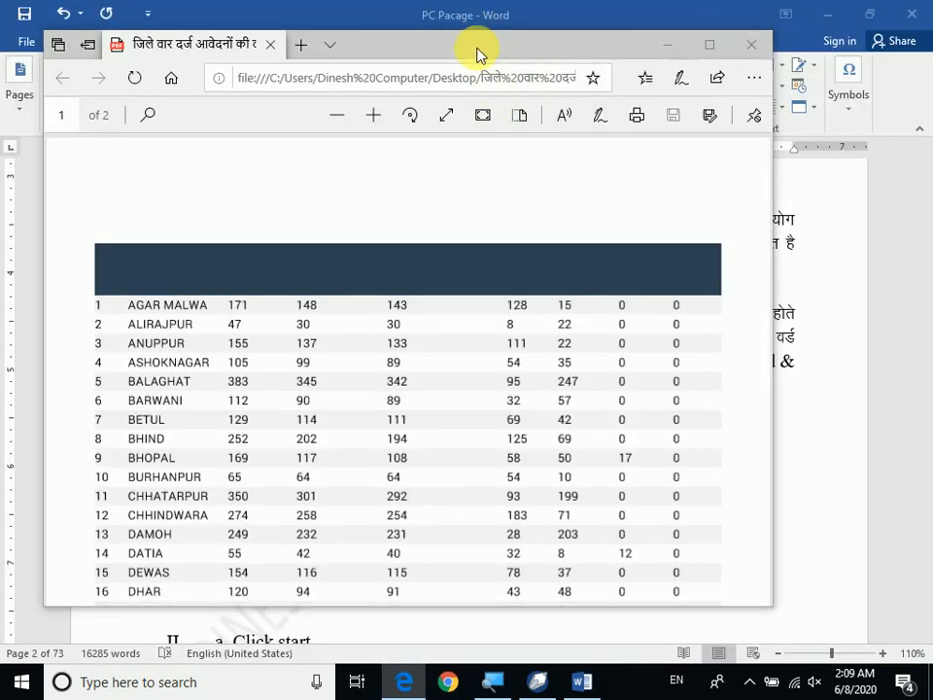
drag(480, 53, 774, 297)
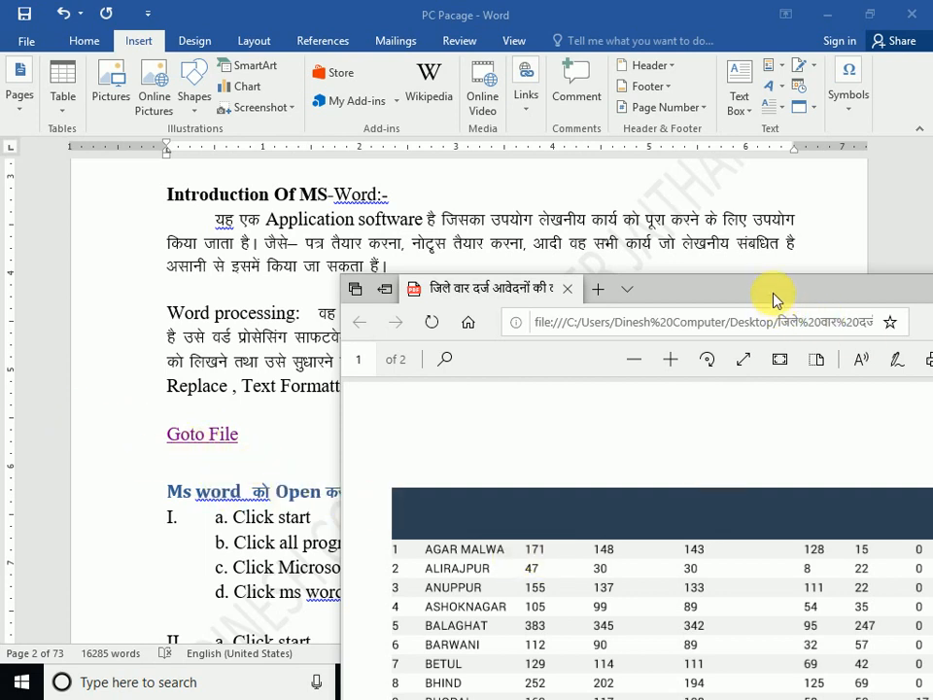
drag(775, 299, 527, 299)
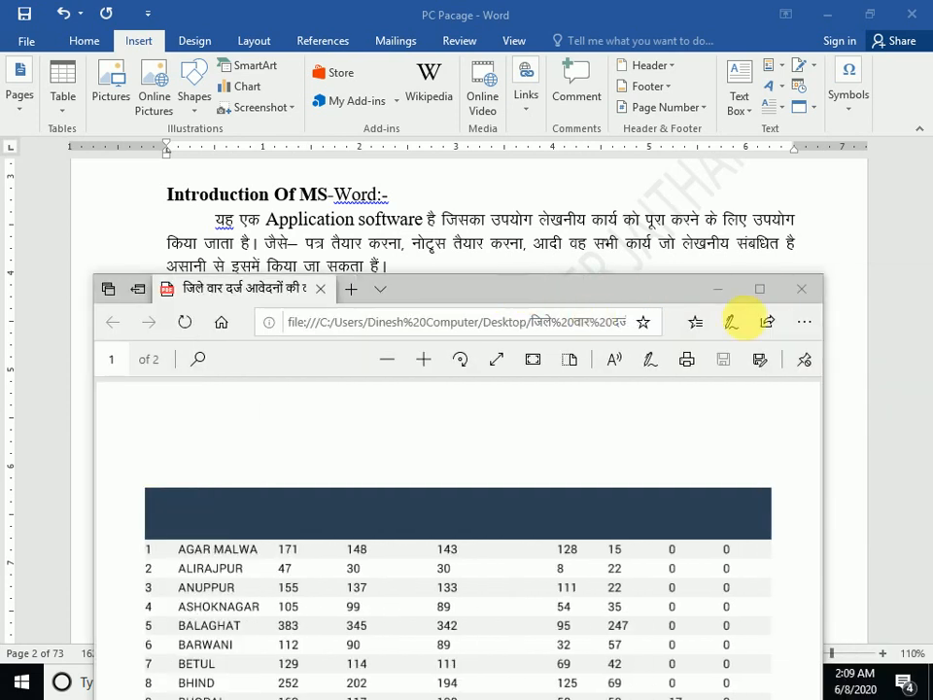
click(718, 289)
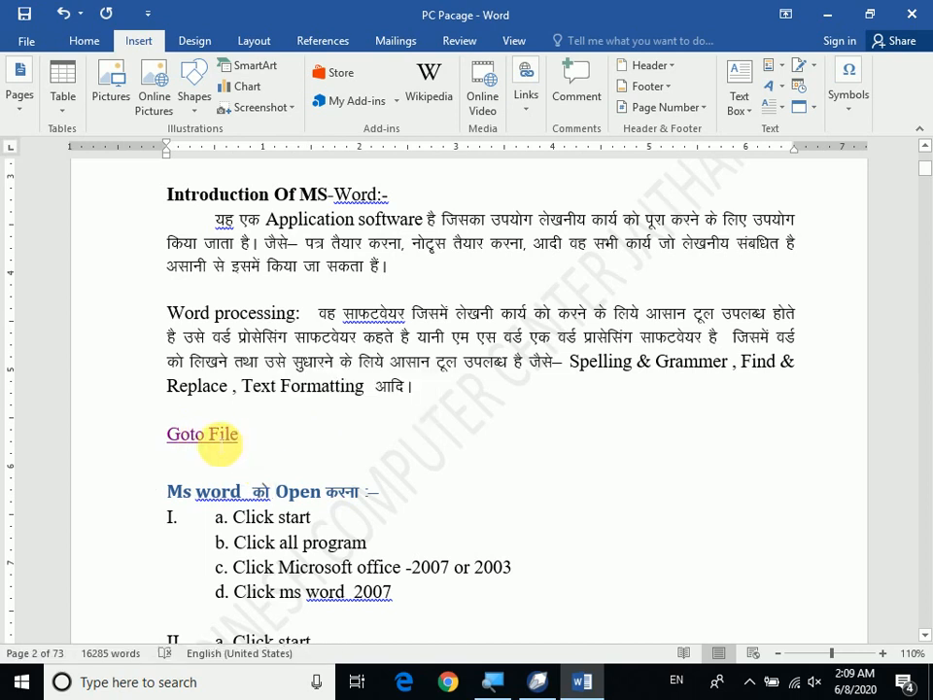
- Browse the Software (F:) drive for a possible target of the "Goto File" hyperlink, and cancel the edit
drag(243, 434, 168, 435)
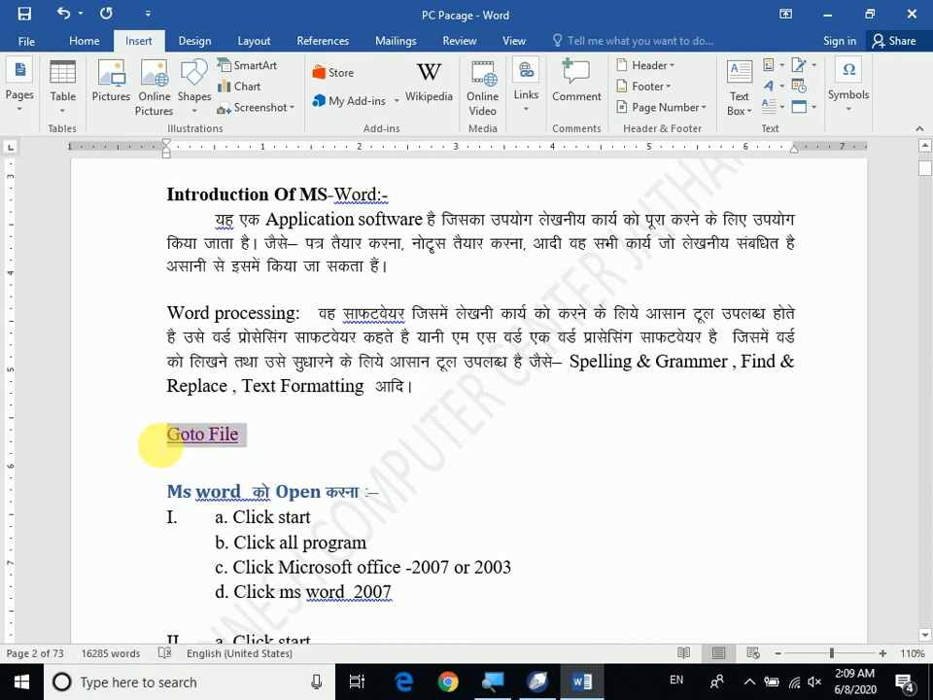
click(525, 112)
click(533, 185)
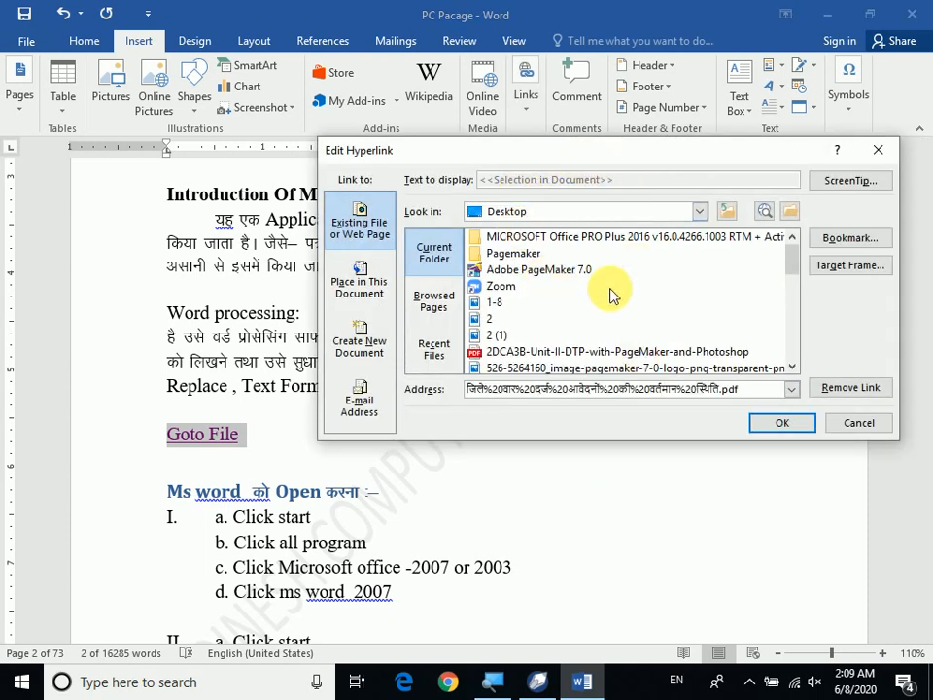
click(697, 216)
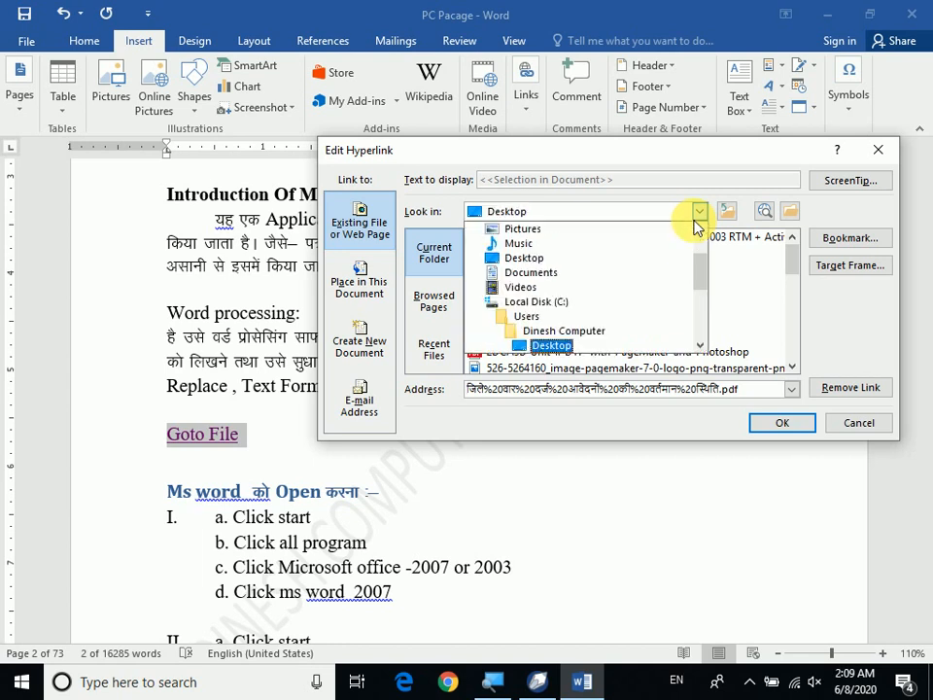
scroll(559, 313, down, 1)
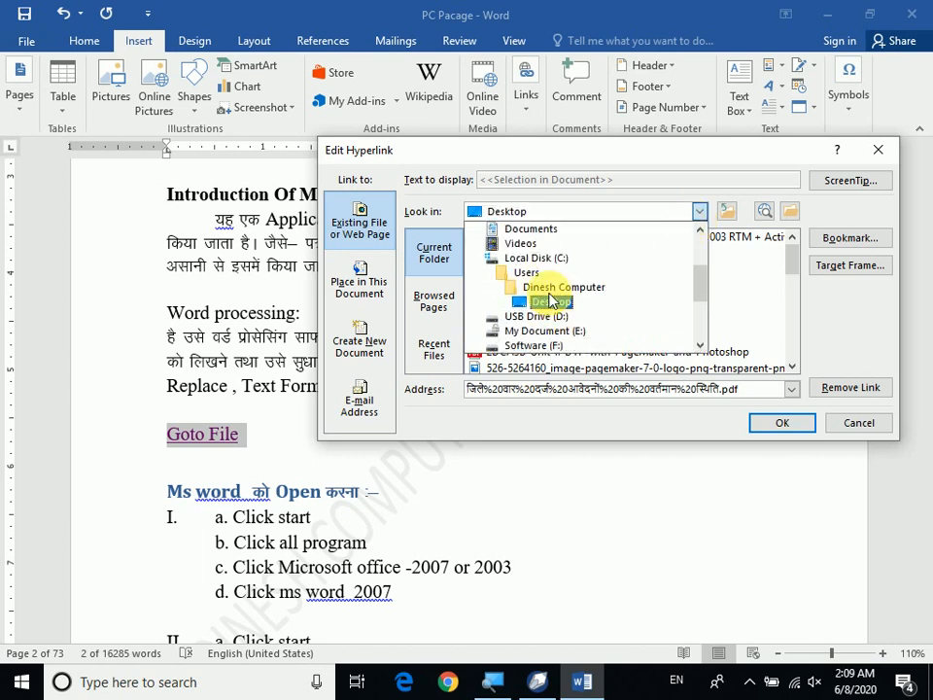
click(542, 345)
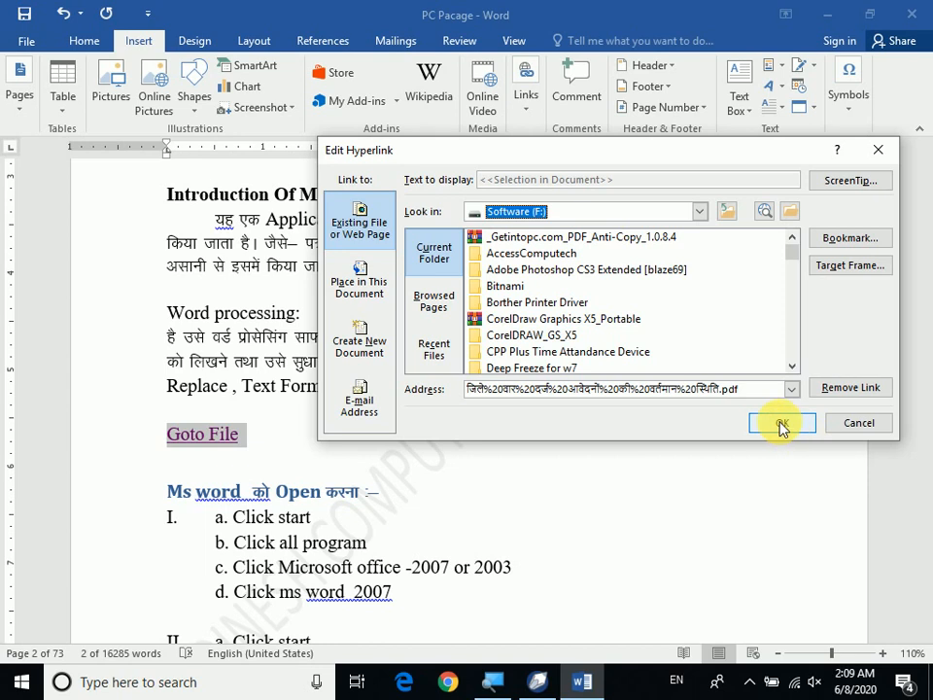
click(842, 433)
click(195, 458)
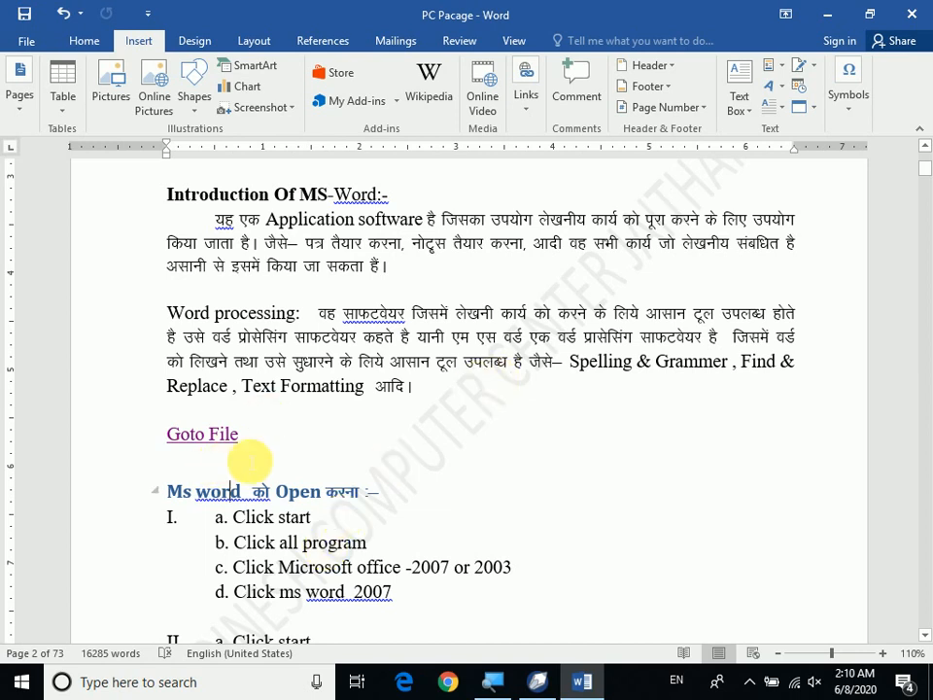
scroll(251, 460, up, 1)
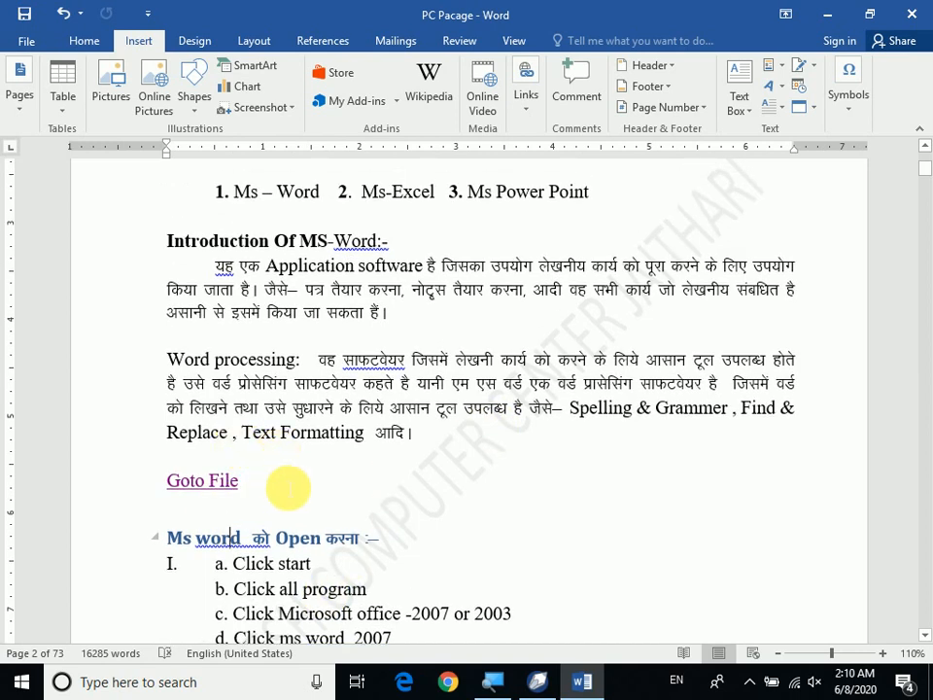
- Look through the document from the "Goto File" line on page 2 to the "Font group box" list on page 6
click(525, 126)
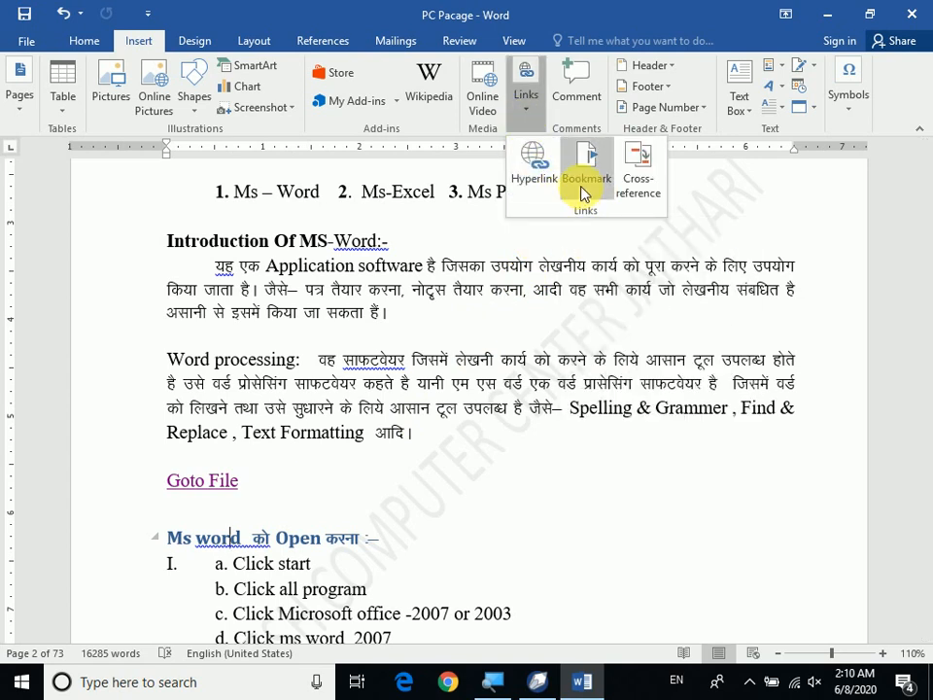
click(251, 484)
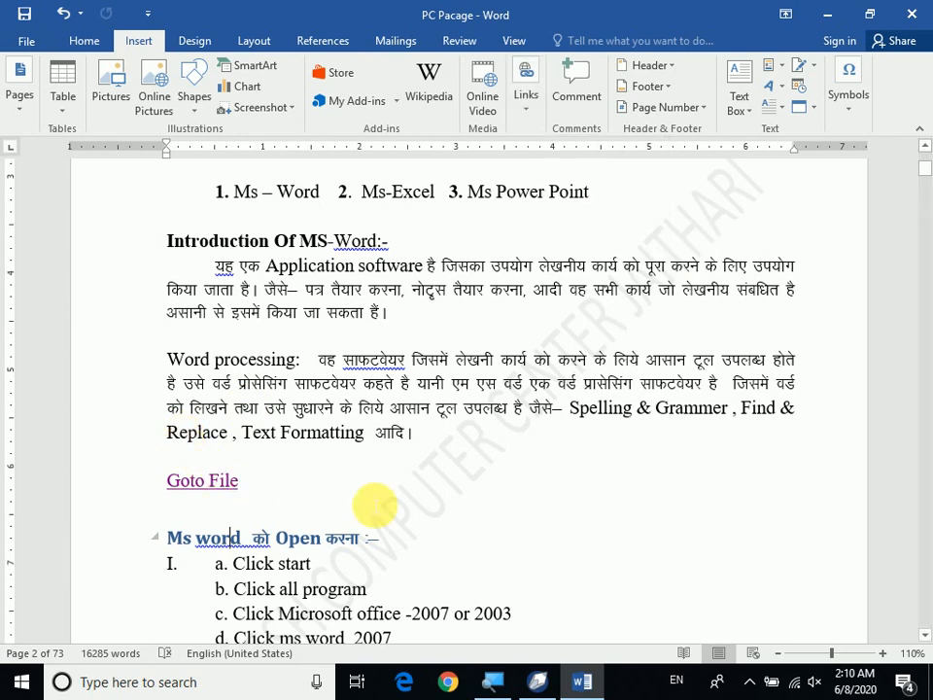
scroll(376, 504, down, 7)
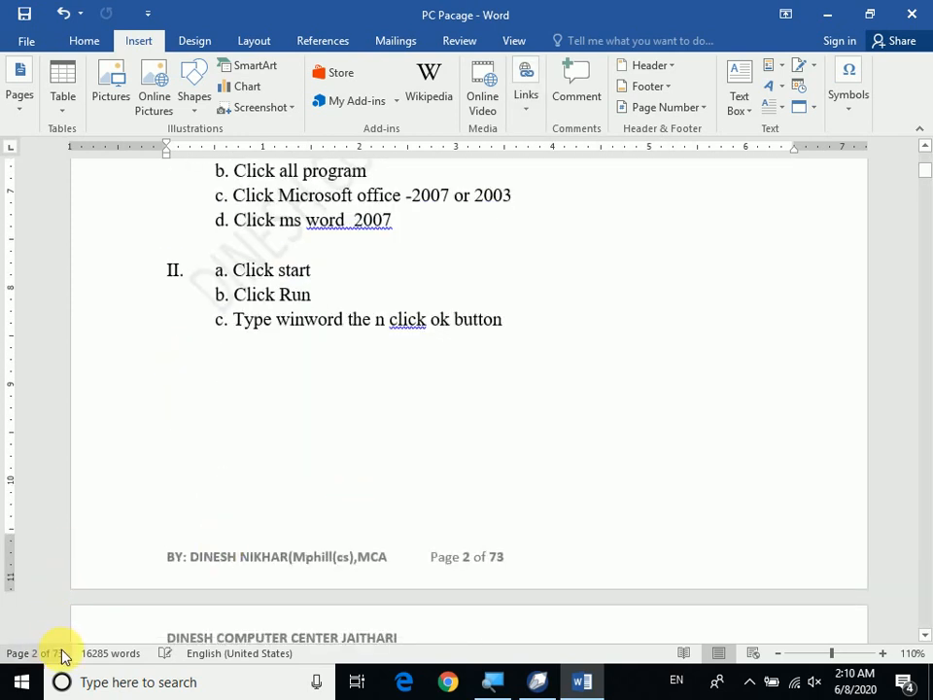
scroll(379, 512, down, 3)
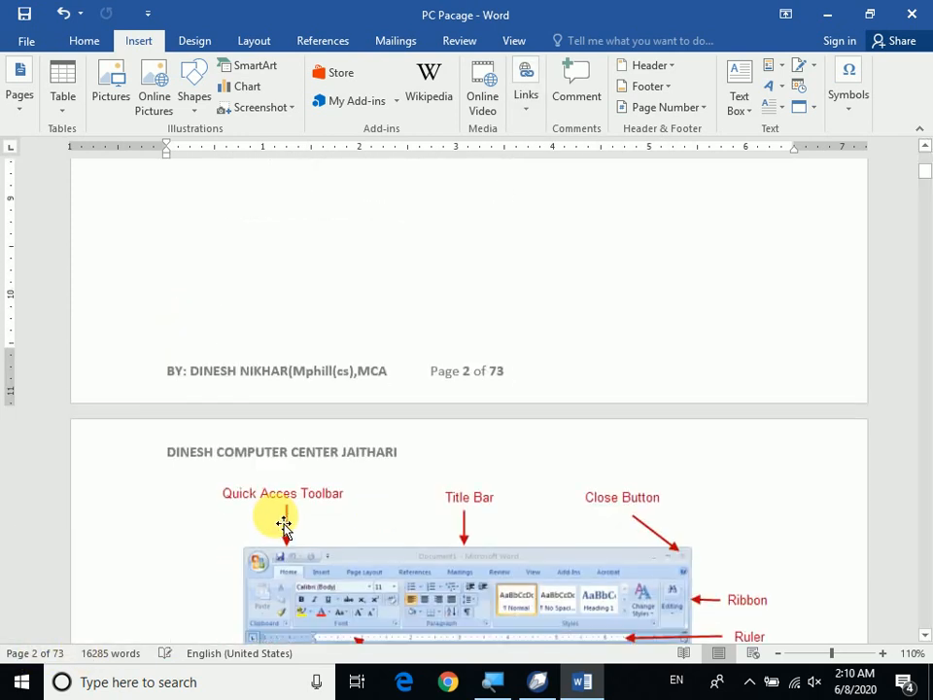
scroll(283, 520, down, 10)
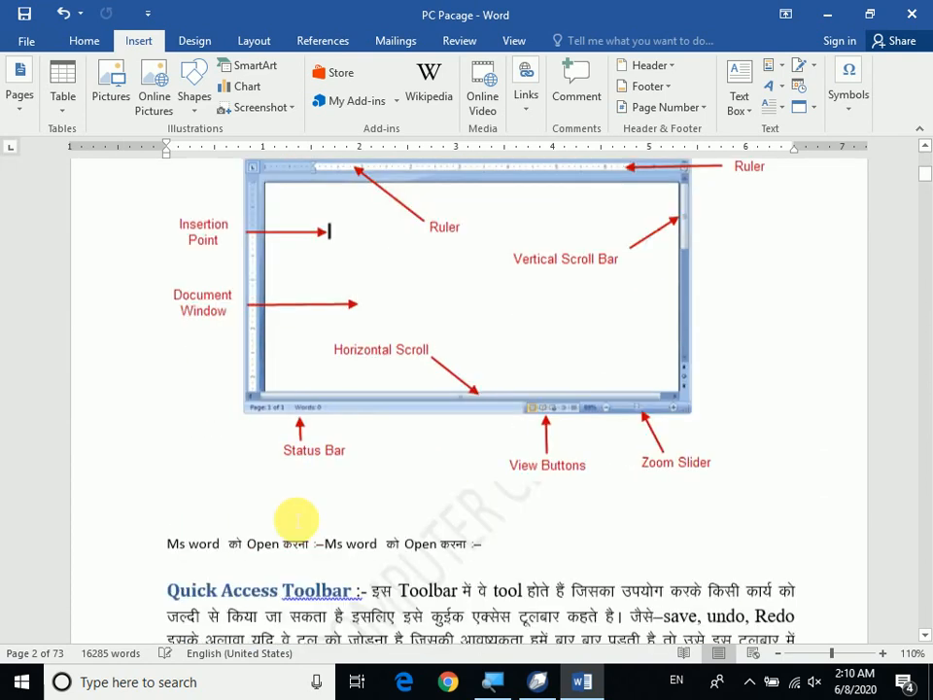
scroll(301, 525, down, 2)
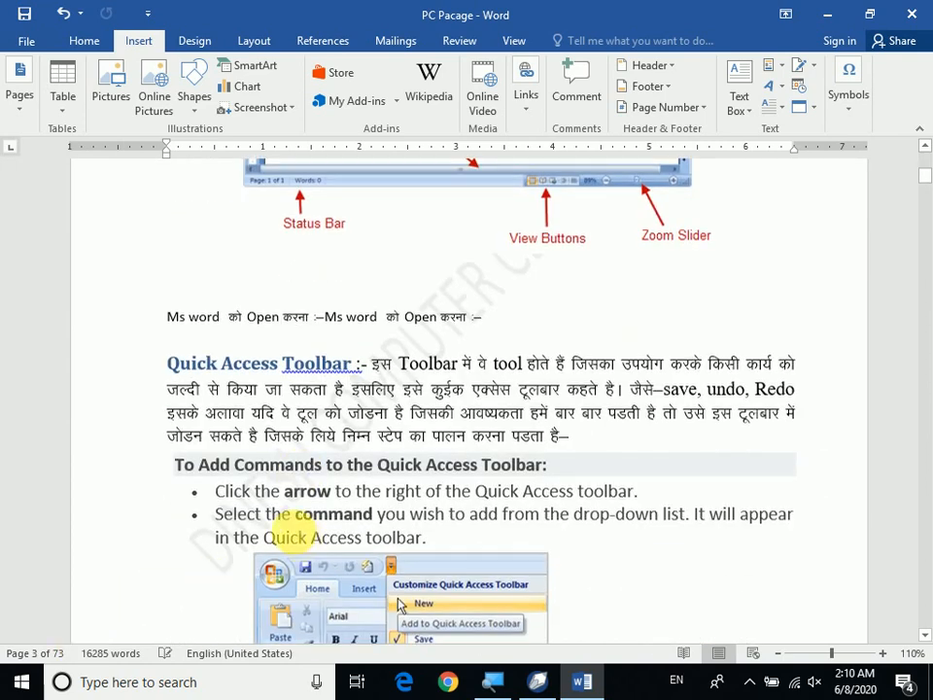
scroll(294, 539, down, 3)
scroll(301, 542, down, 10)
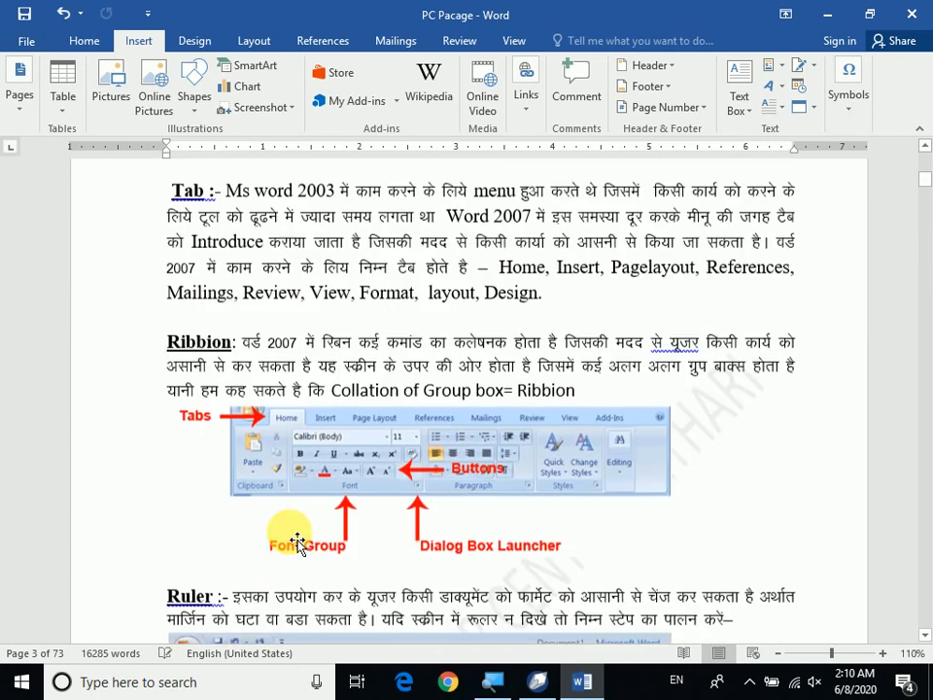
scroll(296, 541, down, 13)
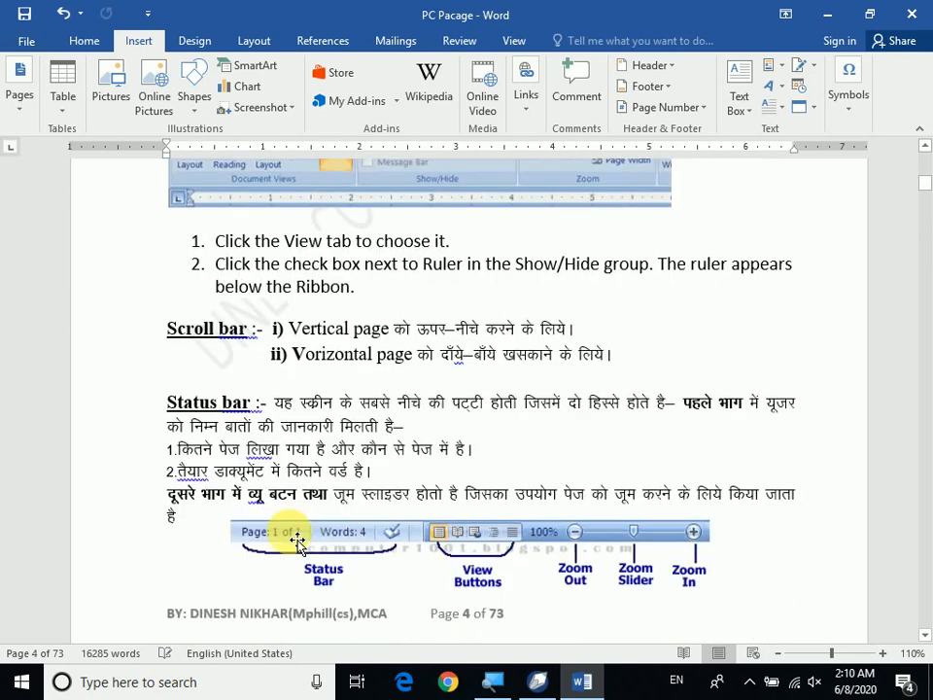
scroll(297, 539, down, 17)
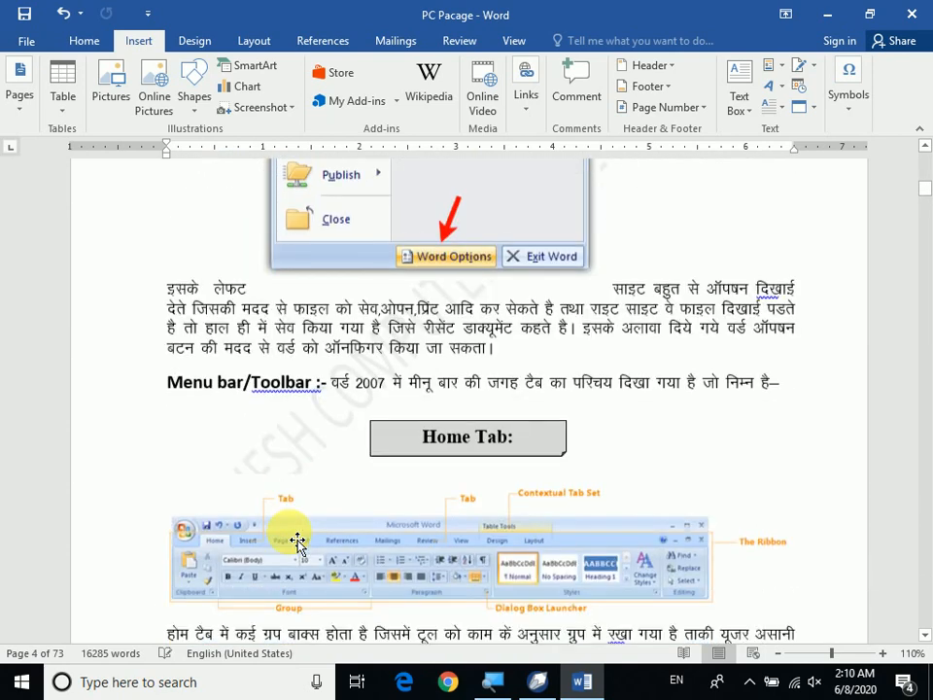
scroll(290, 537, down, 10)
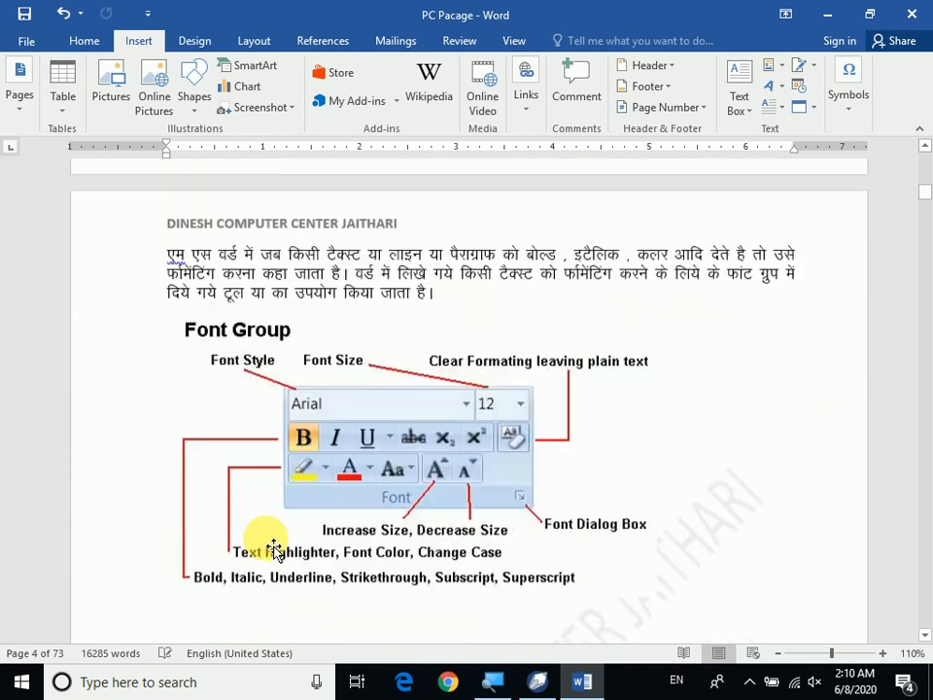
scroll(500, 511, down, 3)
scroll(414, 511, down, 6)
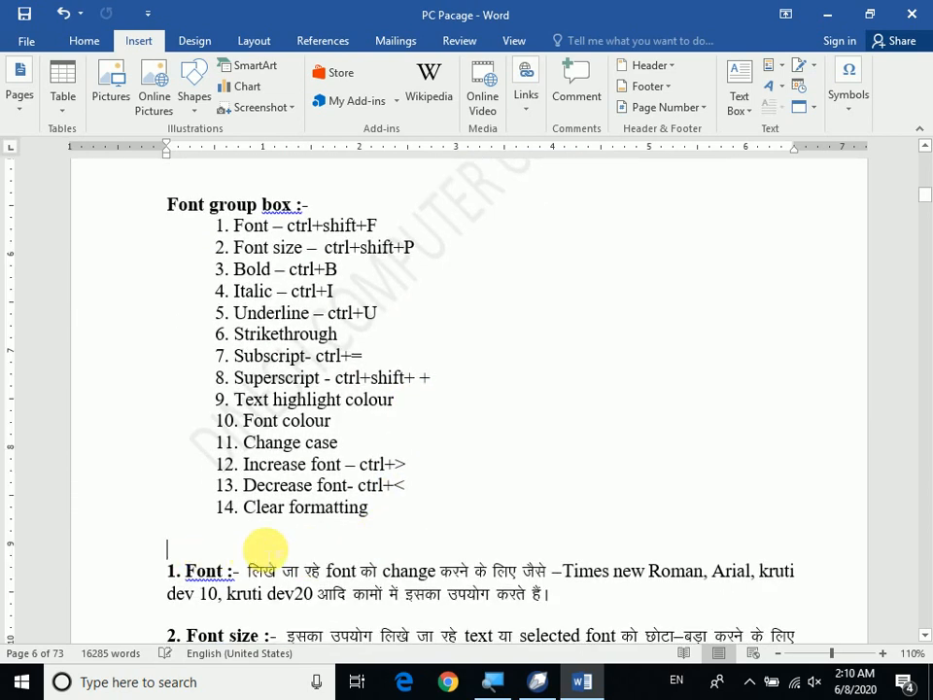
- Set the bookmark "Mon" at the end of the "2. Font size" paragraph on page 6
click(175, 547)
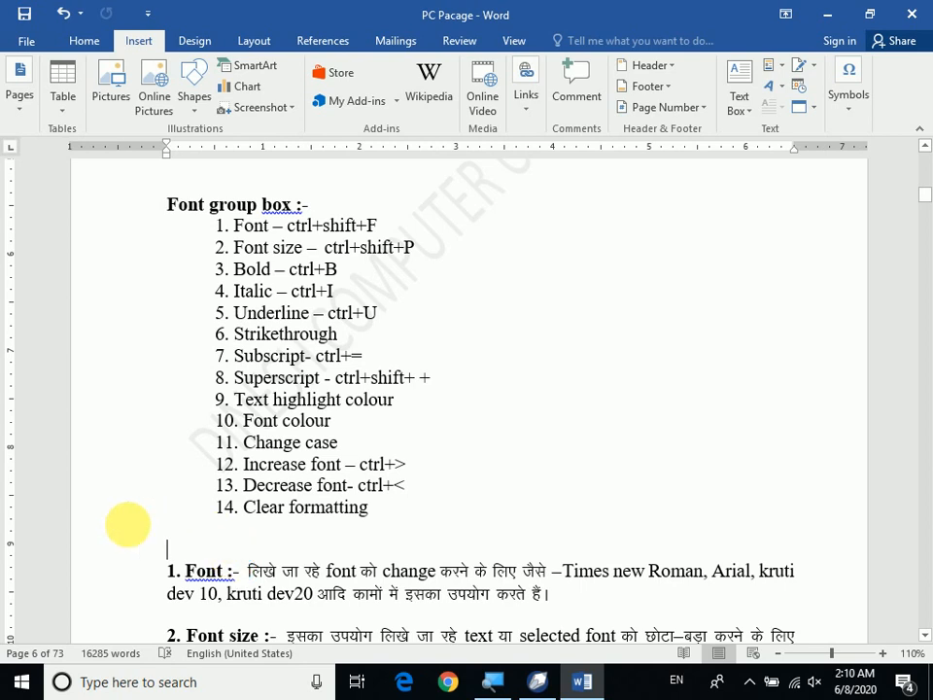
scroll(229, 544, down, 3)
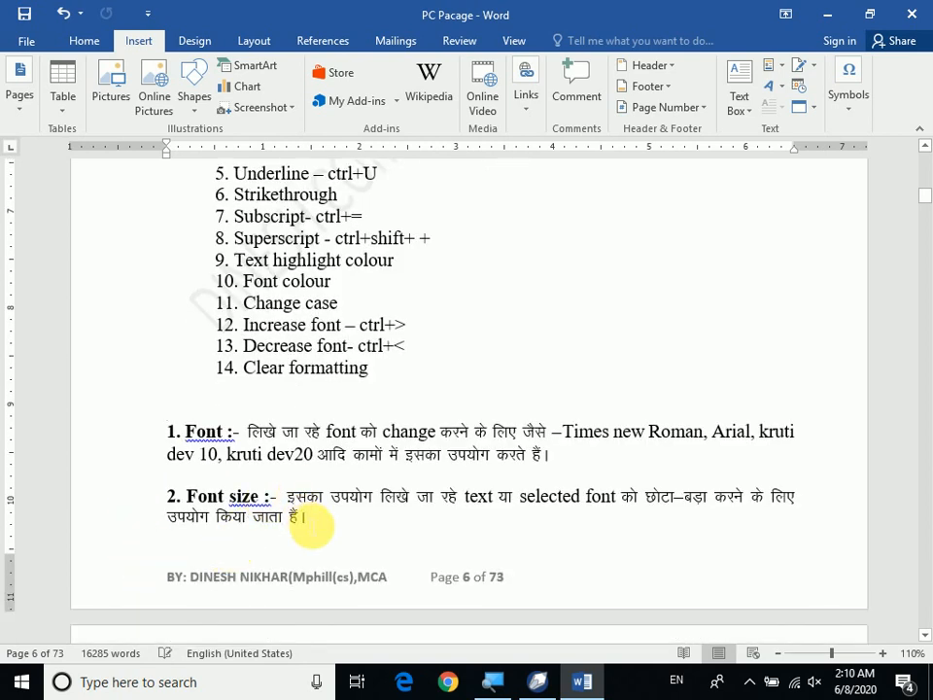
click(315, 530)
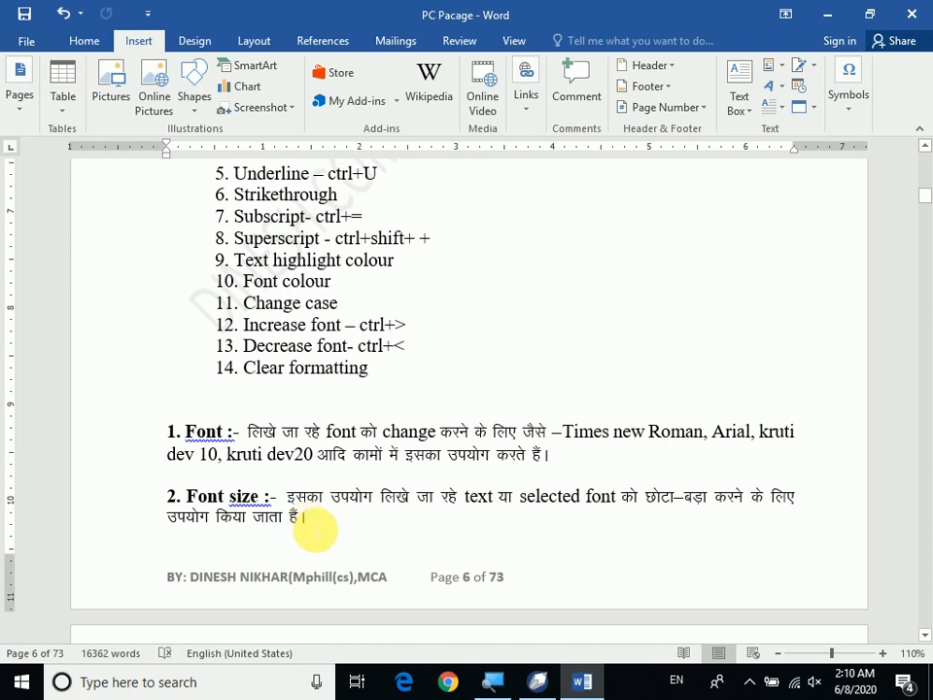
scroll(315, 530, down, 1)
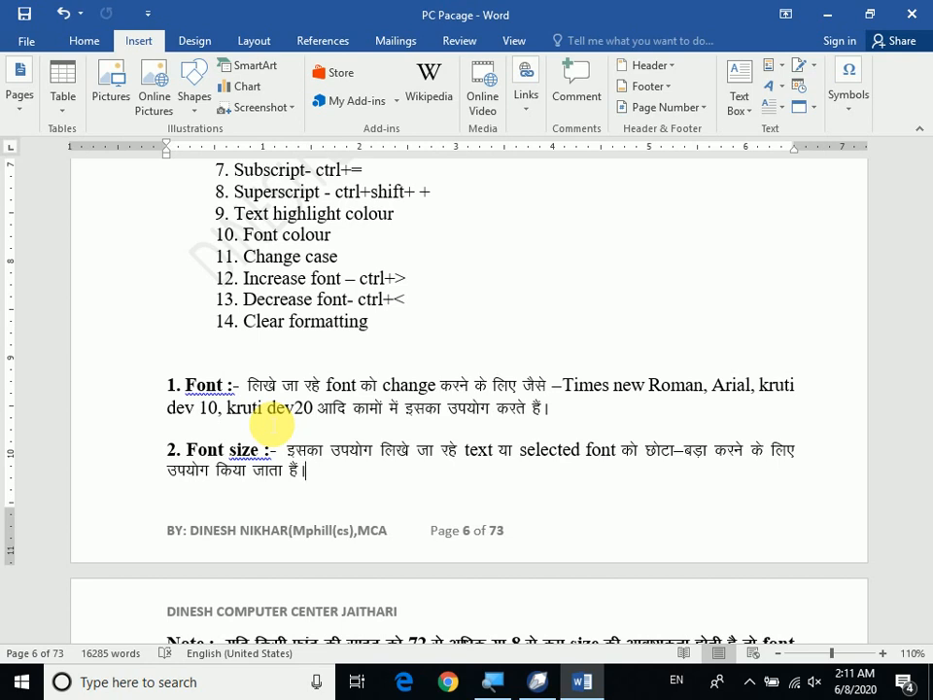
scroll(270, 421, down, 2)
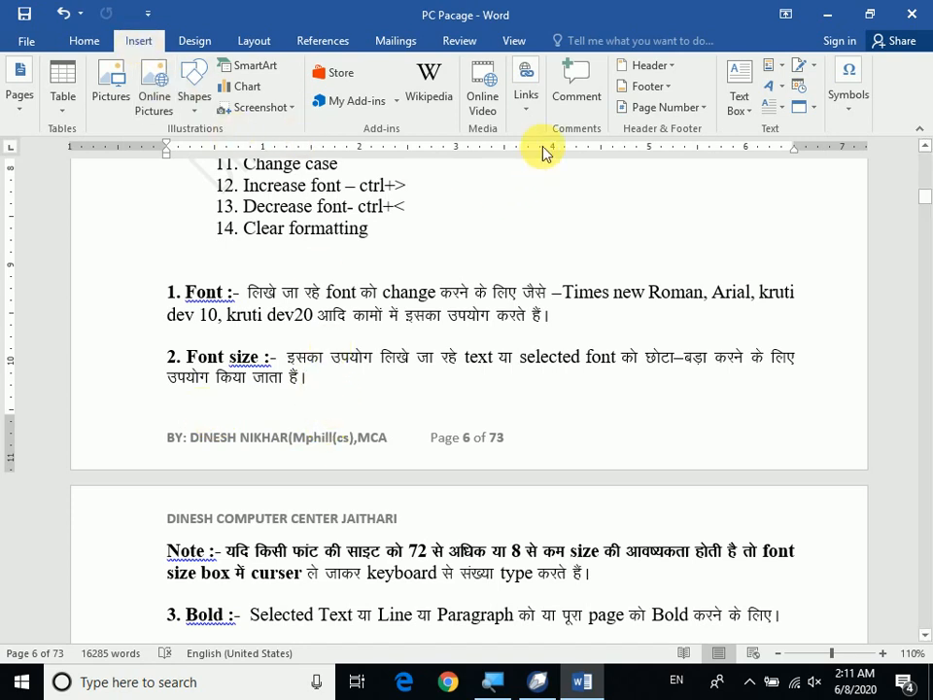
click(528, 117)
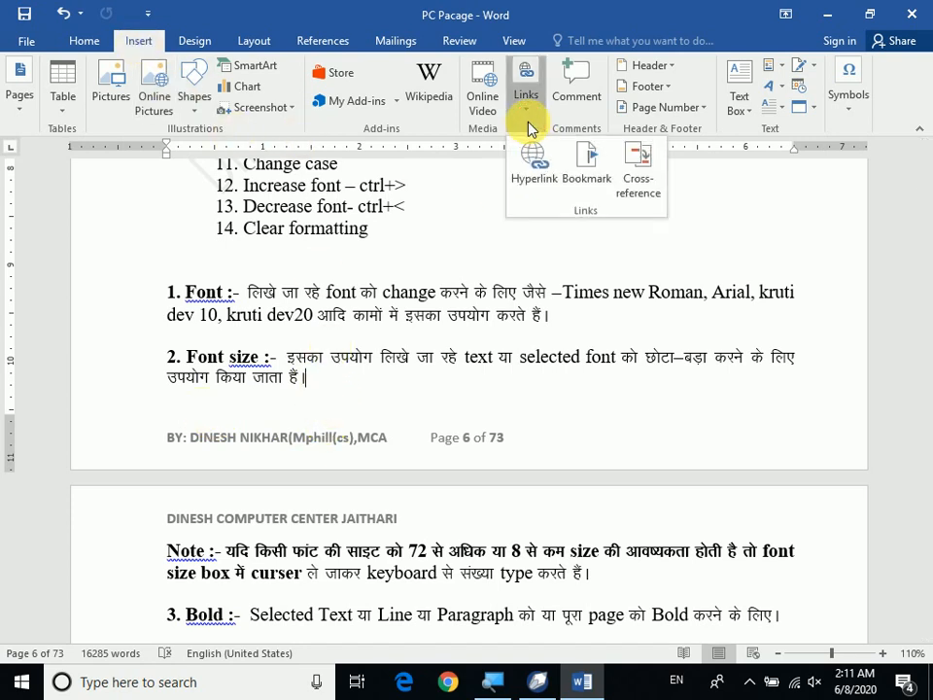
click(581, 191)
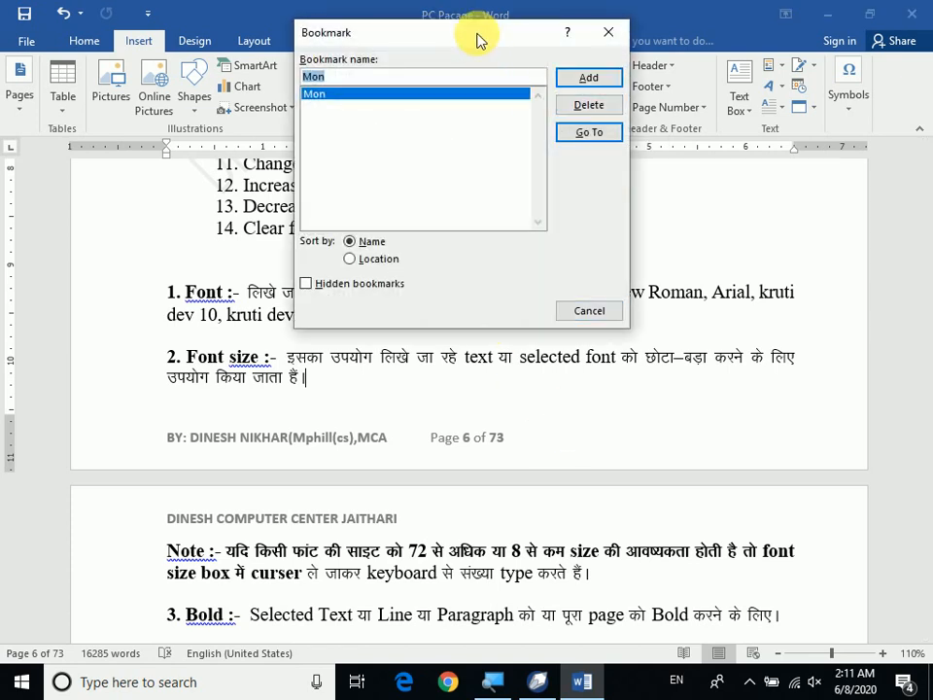
drag(478, 37, 533, 146)
click(396, 190)
drag(394, 191, 359, 186)
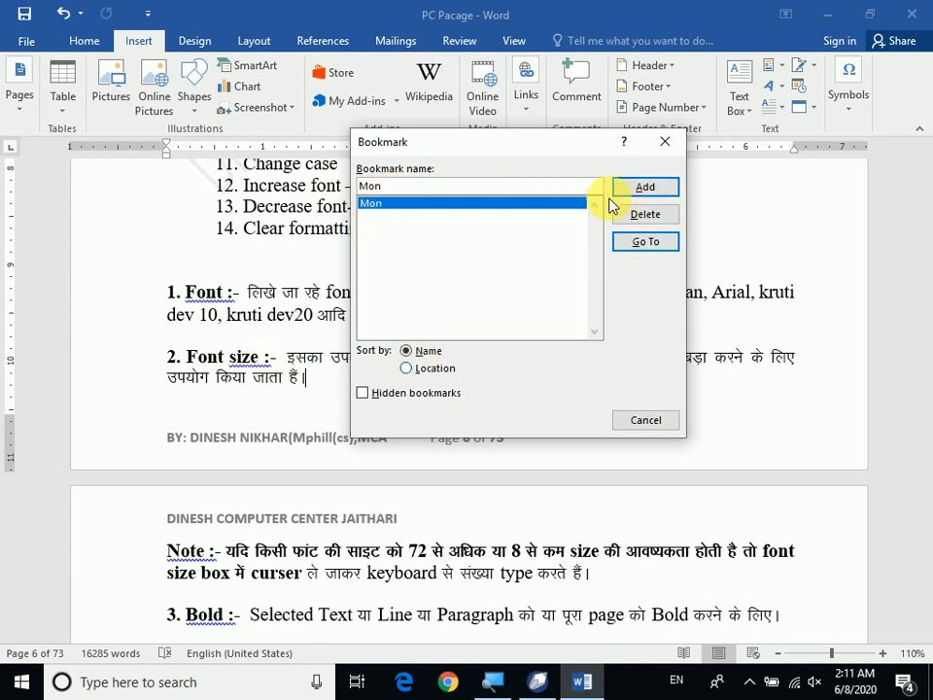
click(641, 188)
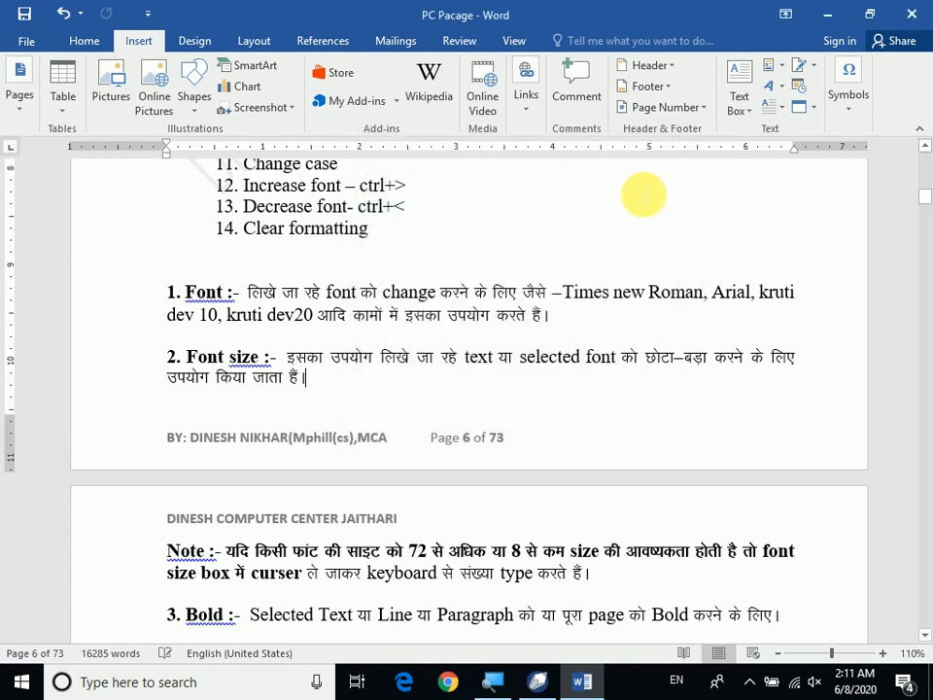
- Save and close the document, and reopen the PC Pacage Word file from the desktop
scroll(374, 416, down, 1)
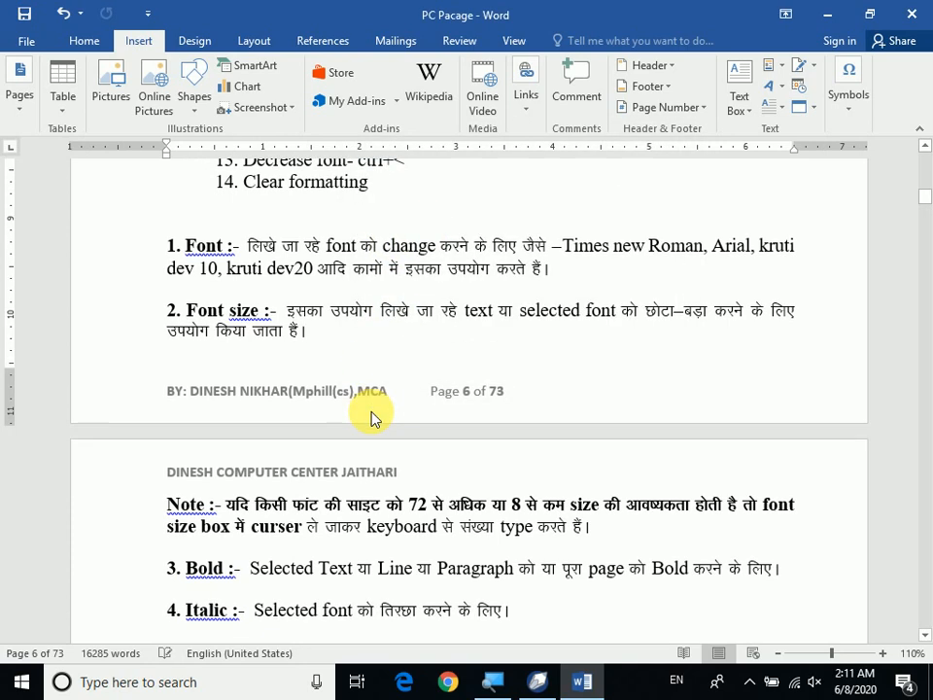
key(ctrl+s)
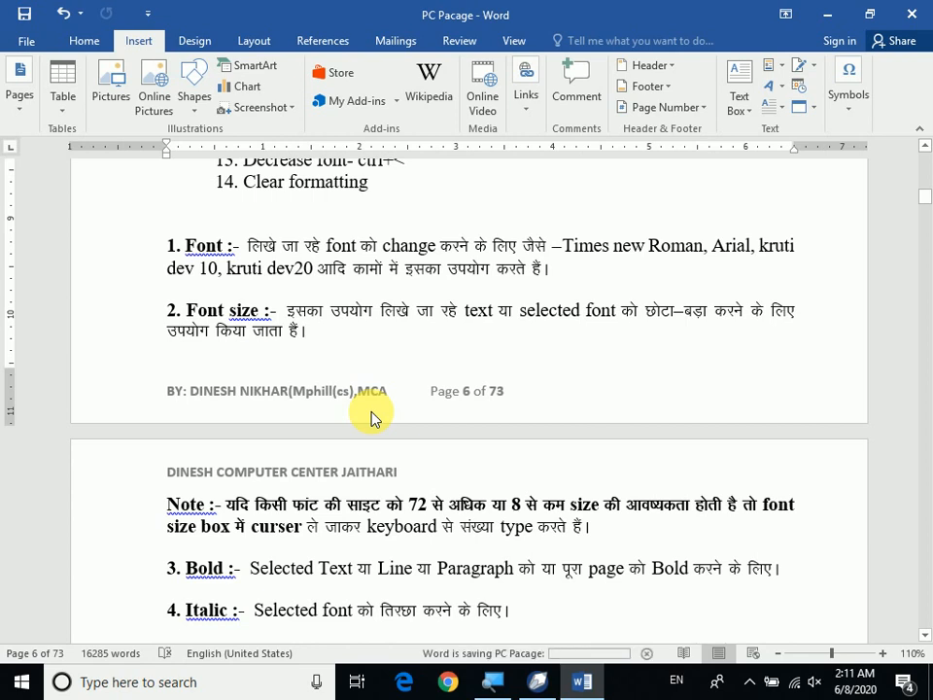
click(912, 14)
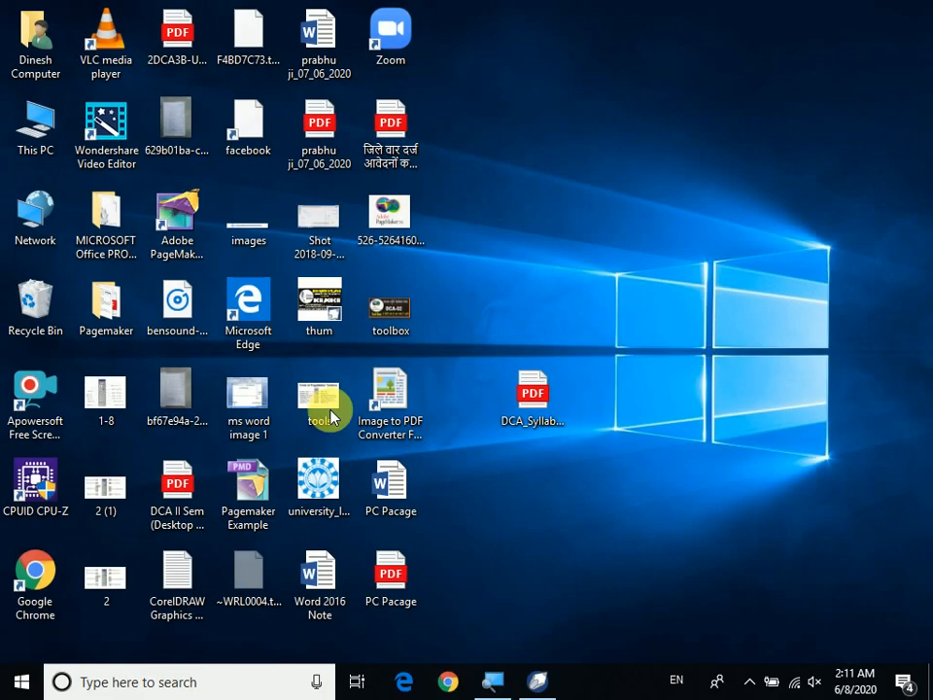
click(380, 498)
double_click(379, 498)
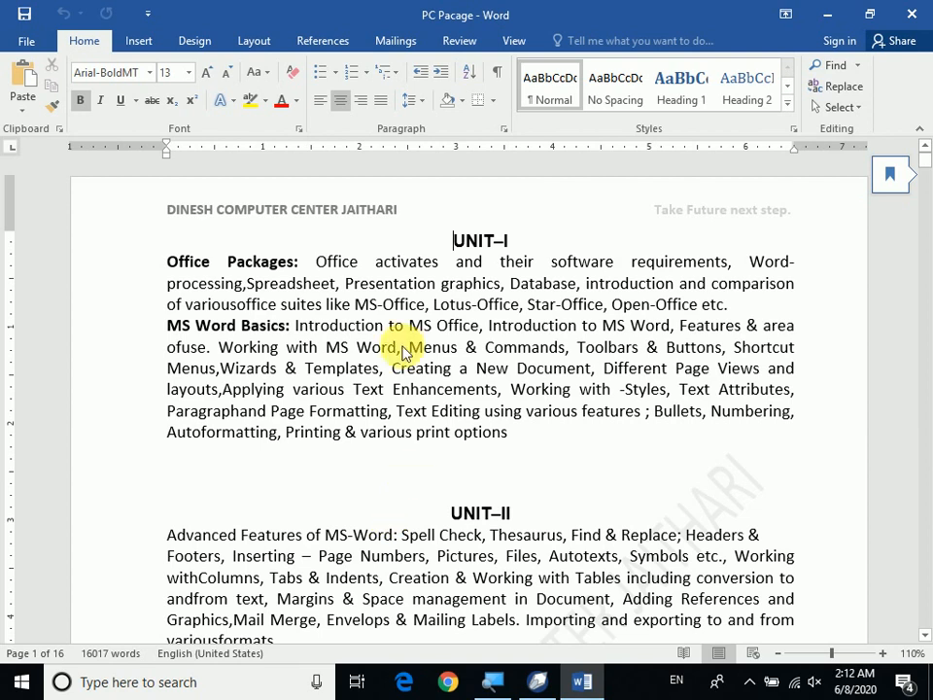
- Go to the bookmark "Mon" in the reopened document and close the Bookmark dialog
click(131, 46)
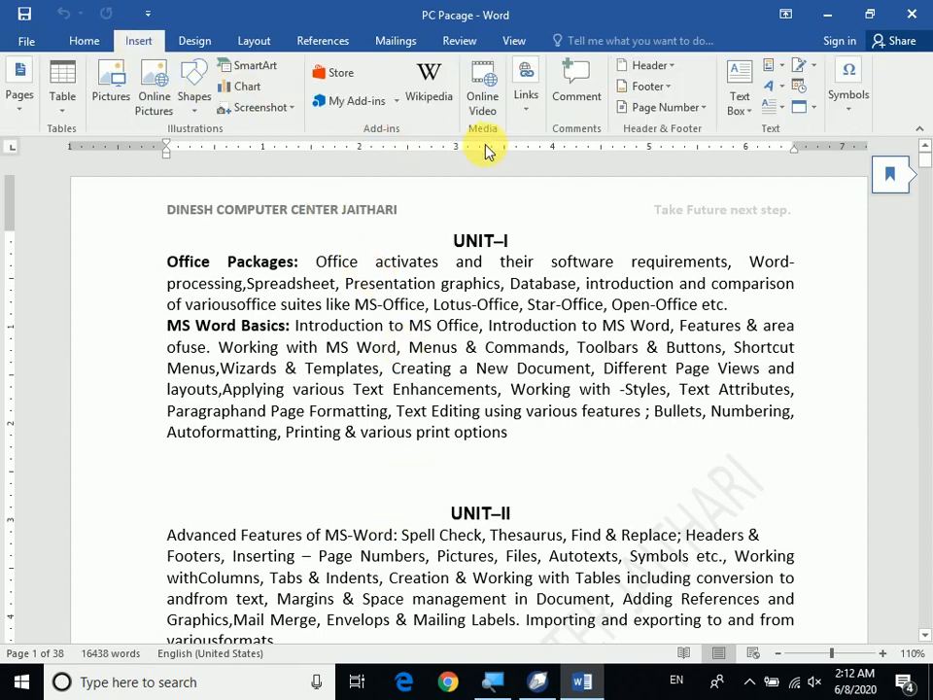
click(525, 105)
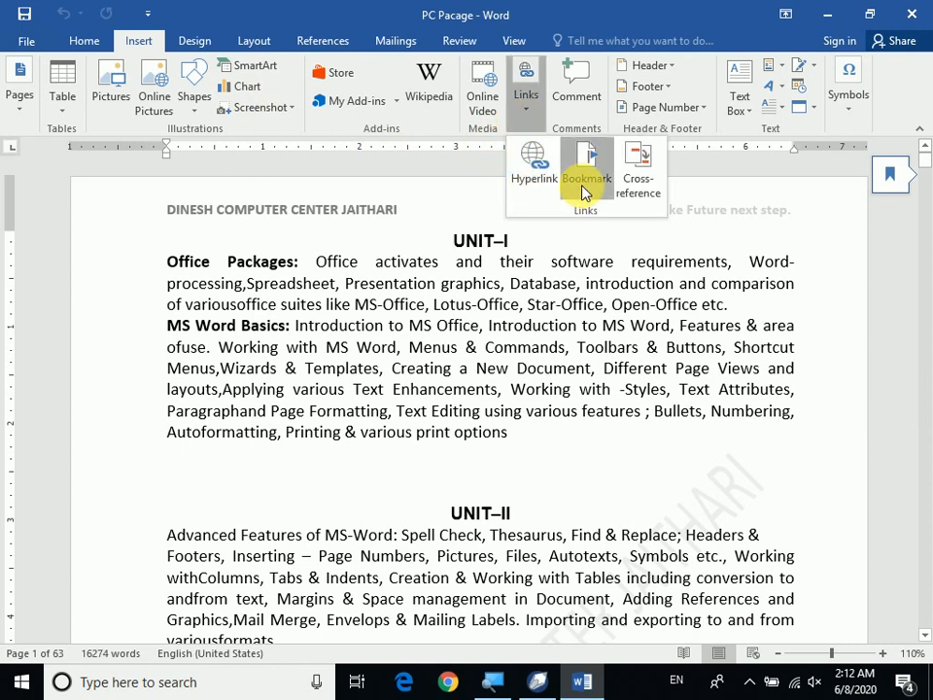
click(587, 180)
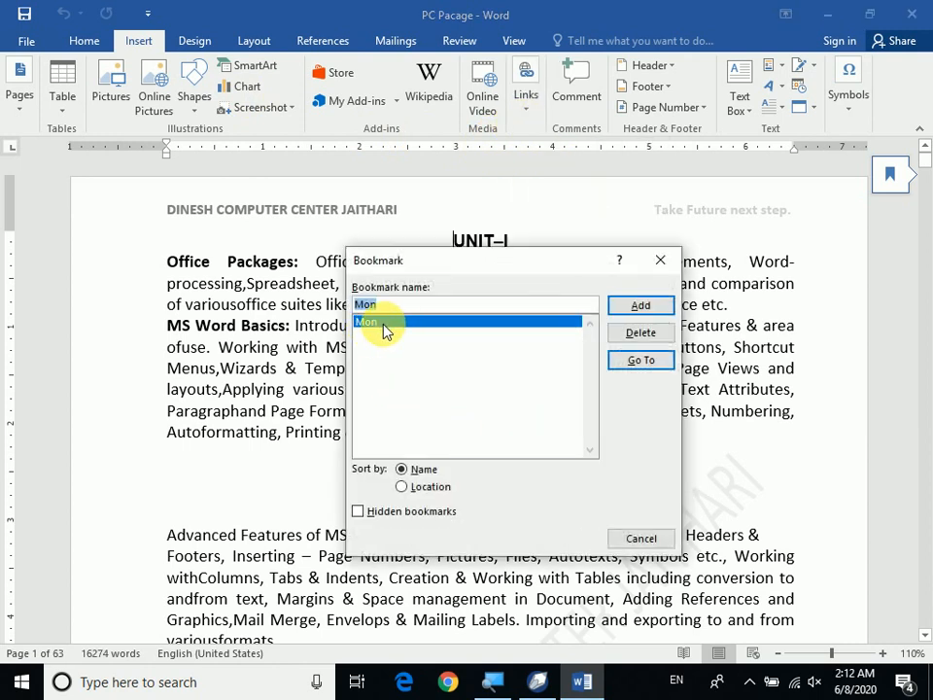
click(639, 361)
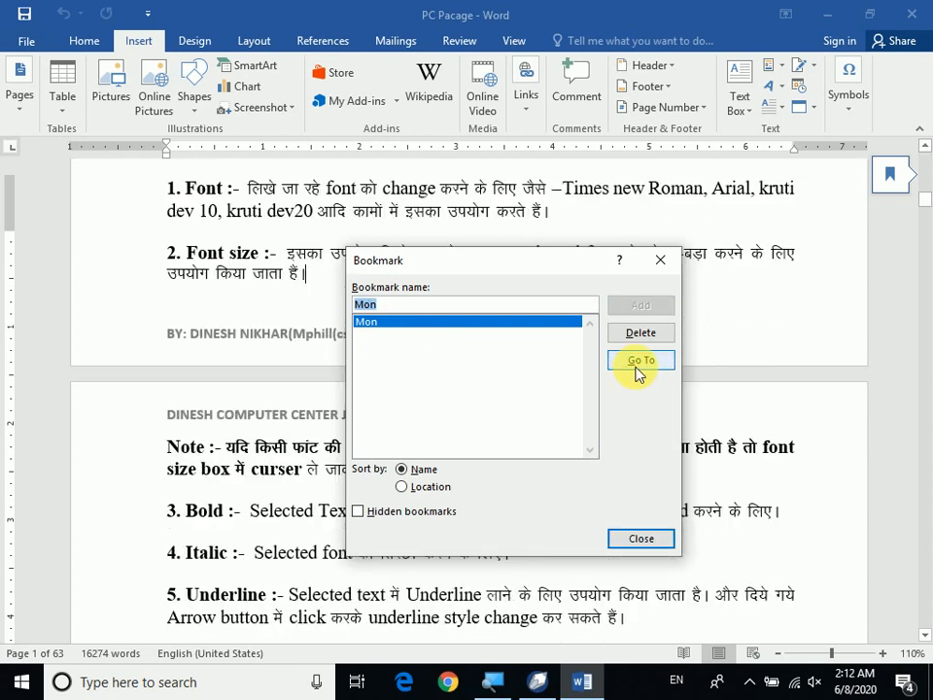
click(662, 541)
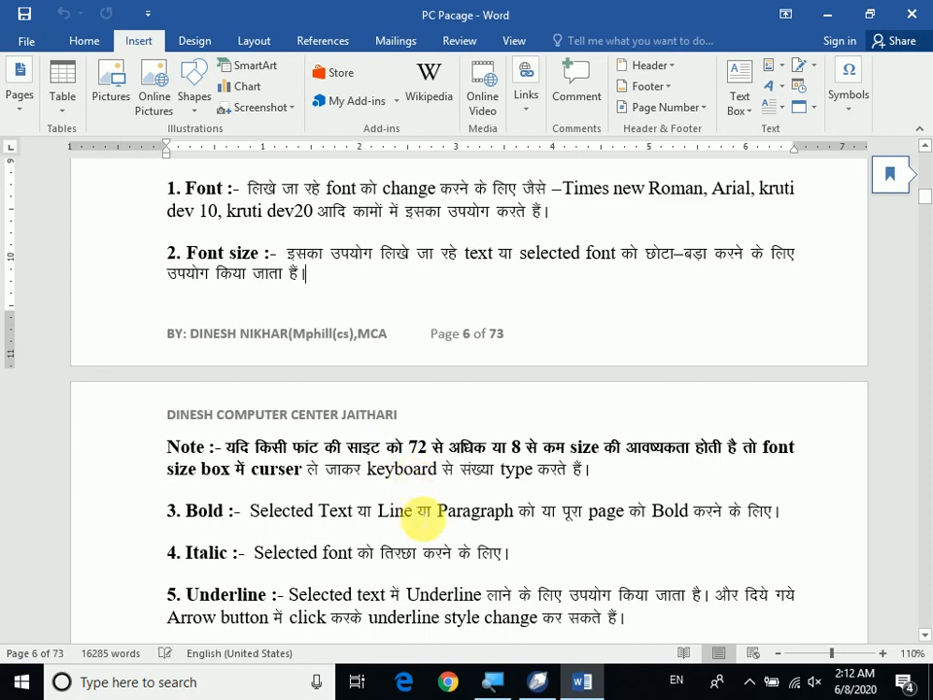
- Add a bookmark named "thu" at the end of the last Indentation line on page 14, and save and close the document
scroll(423, 525, down, 12)
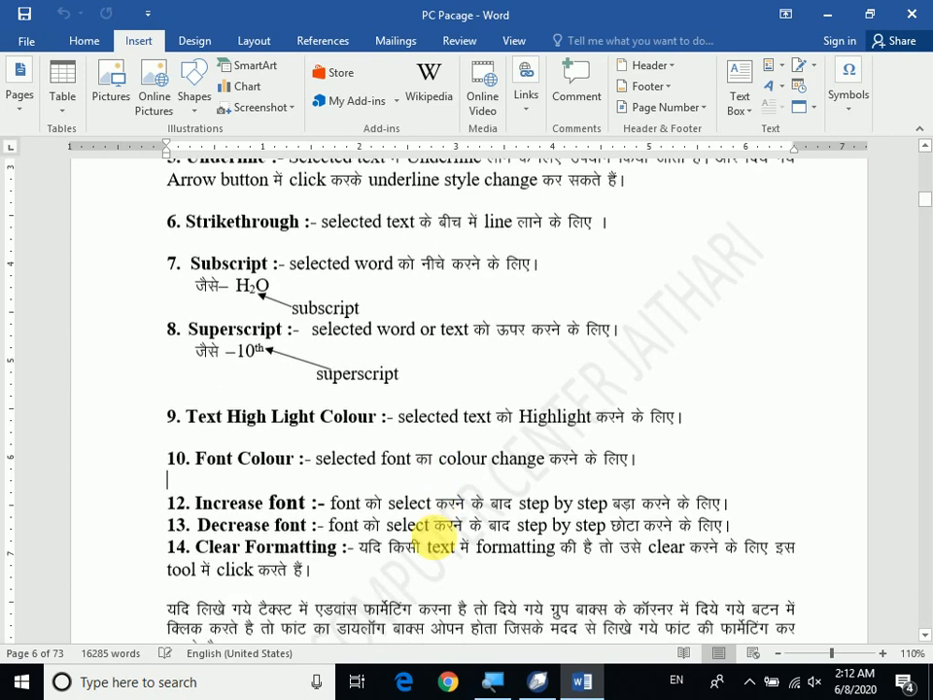
scroll(439, 545, down, 20)
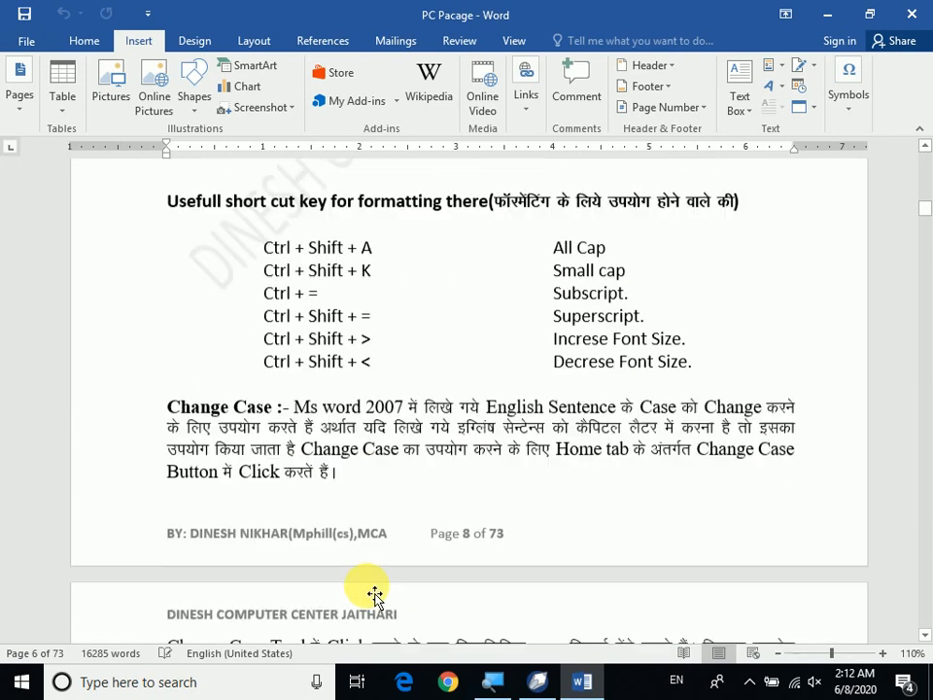
scroll(331, 615, down, 20)
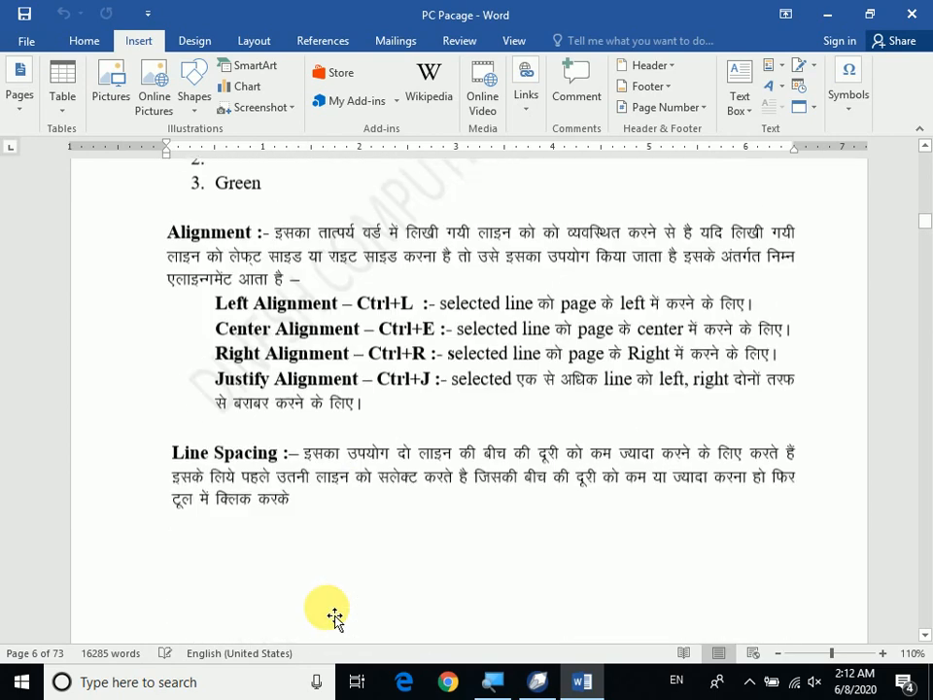
scroll(332, 616, down, 20)
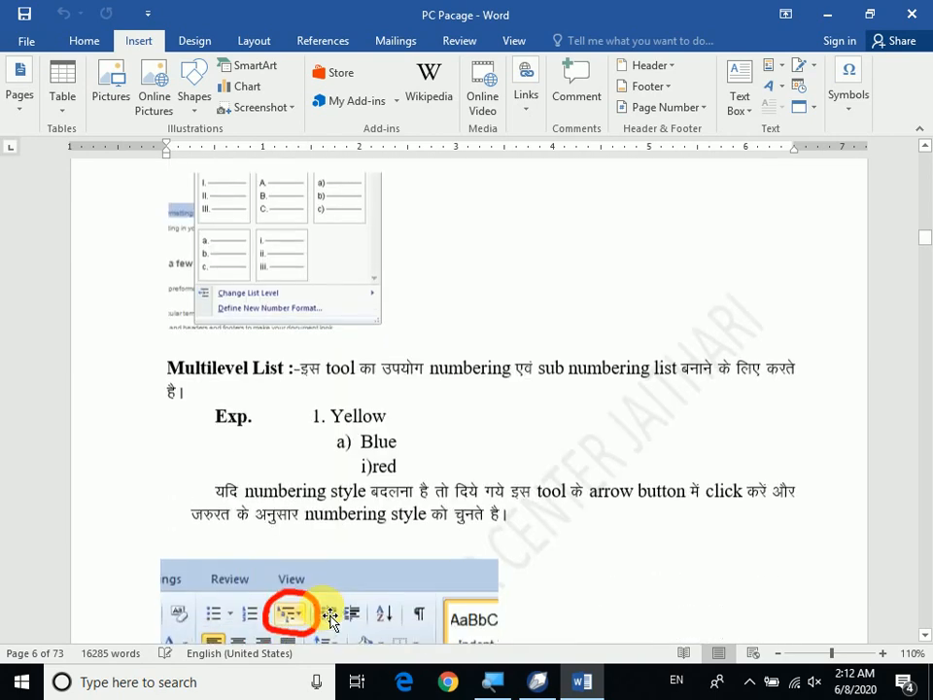
scroll(331, 619, down, 20)
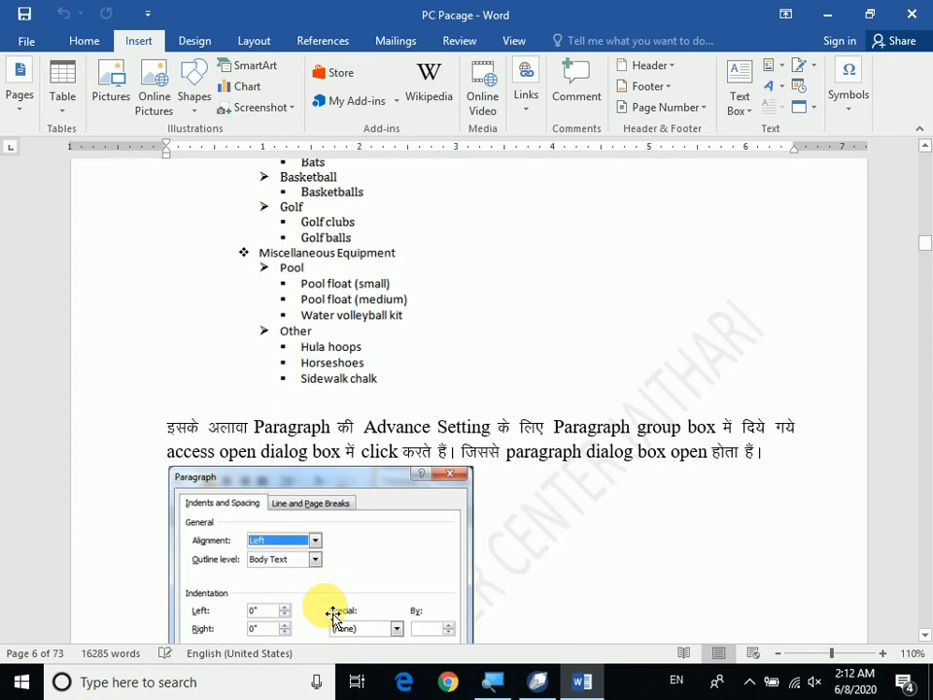
scroll(384, 578, down, 3)
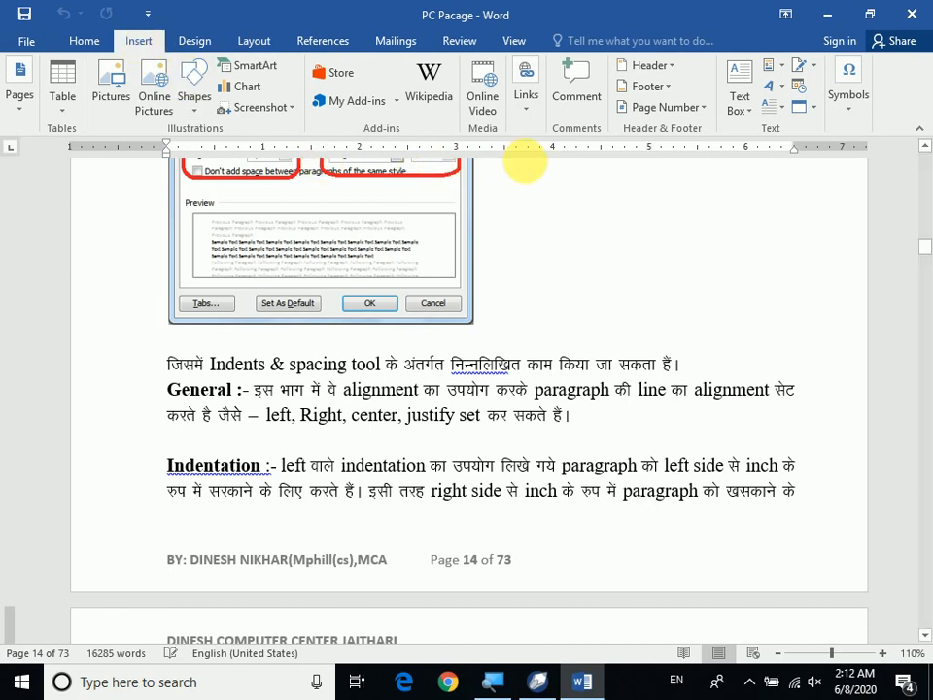
click(527, 111)
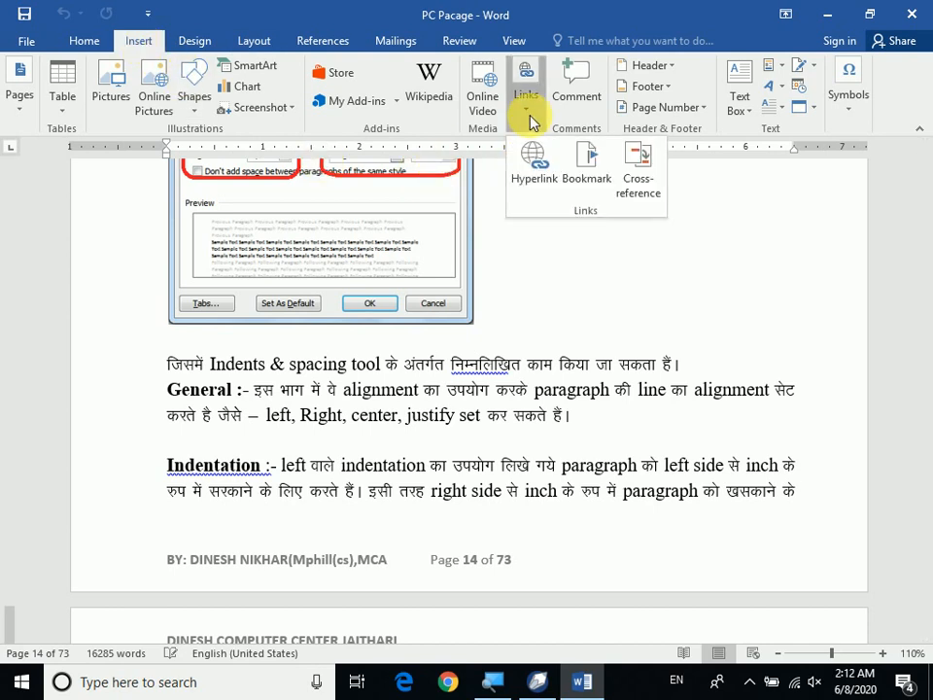
click(589, 167)
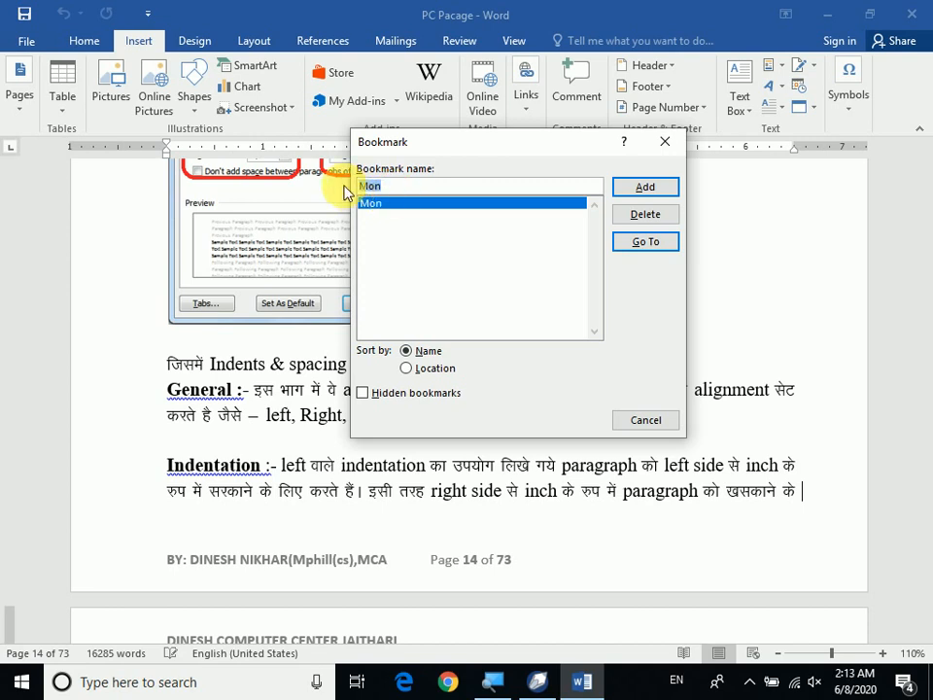
text(thu)
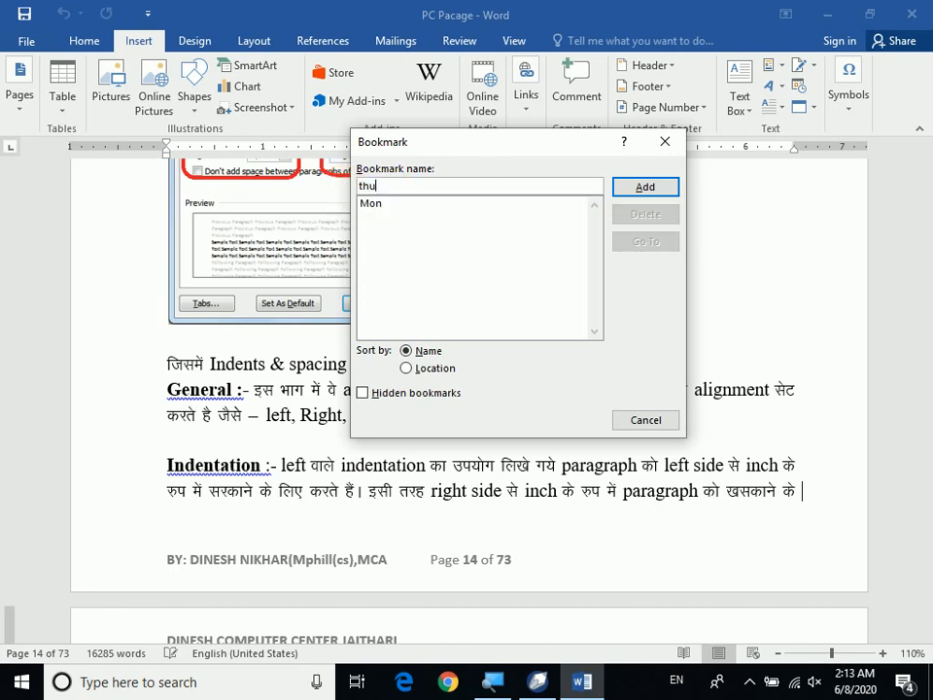
click(658, 189)
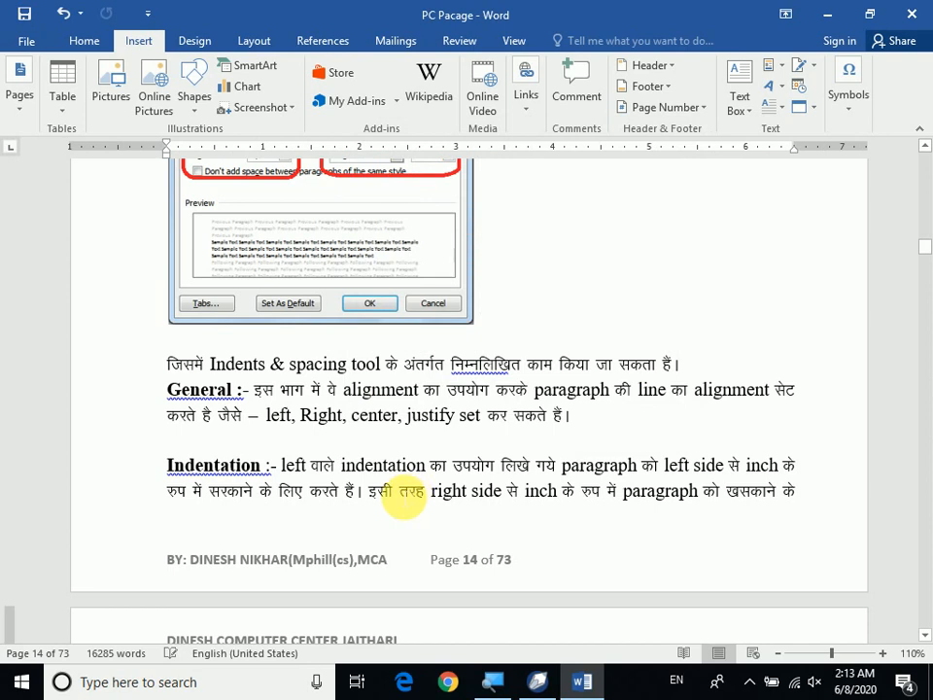
click(914, 12)
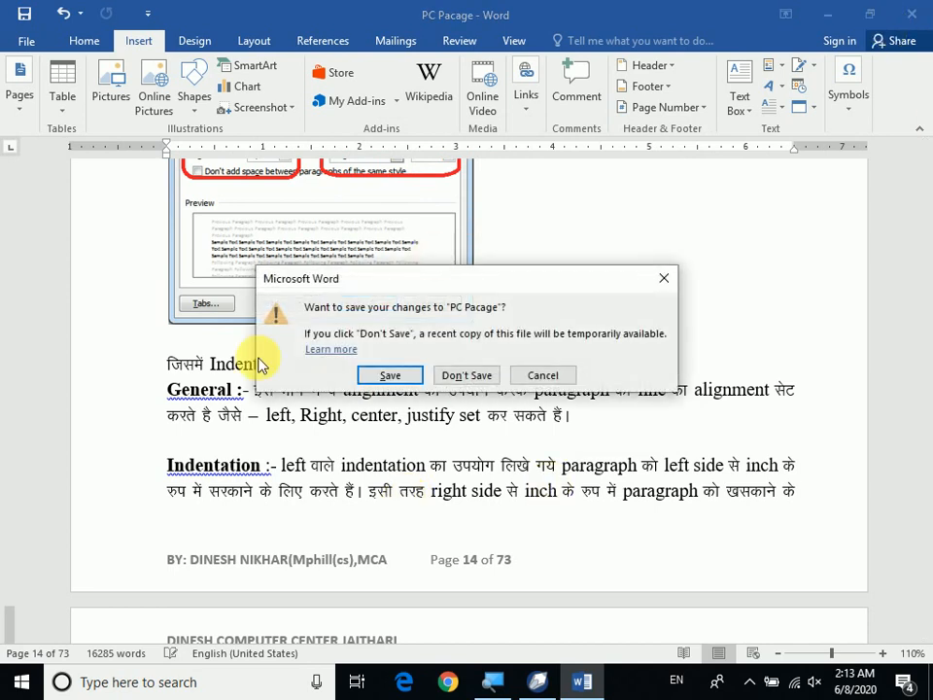
click(389, 376)
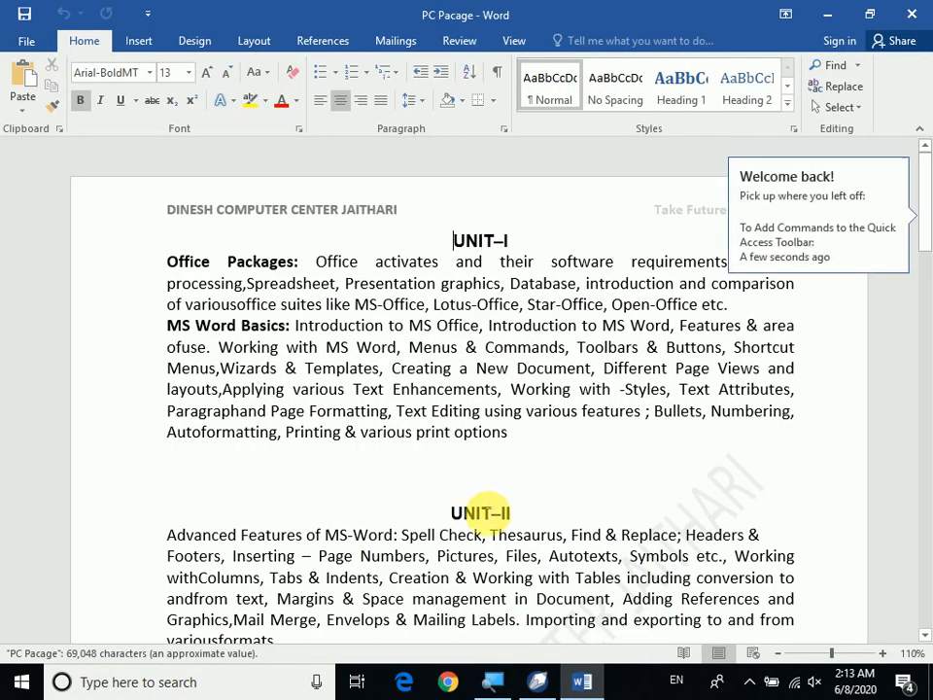
- Go to the bookmark "thu" in the reopened document and close the Bookmark dialog
click(145, 47)
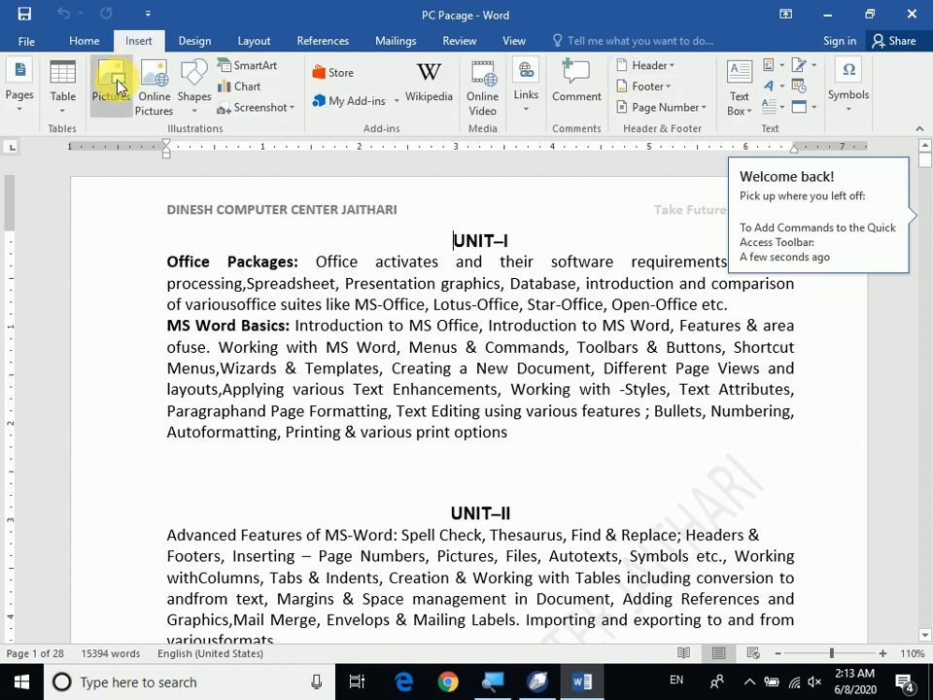
click(525, 115)
click(587, 183)
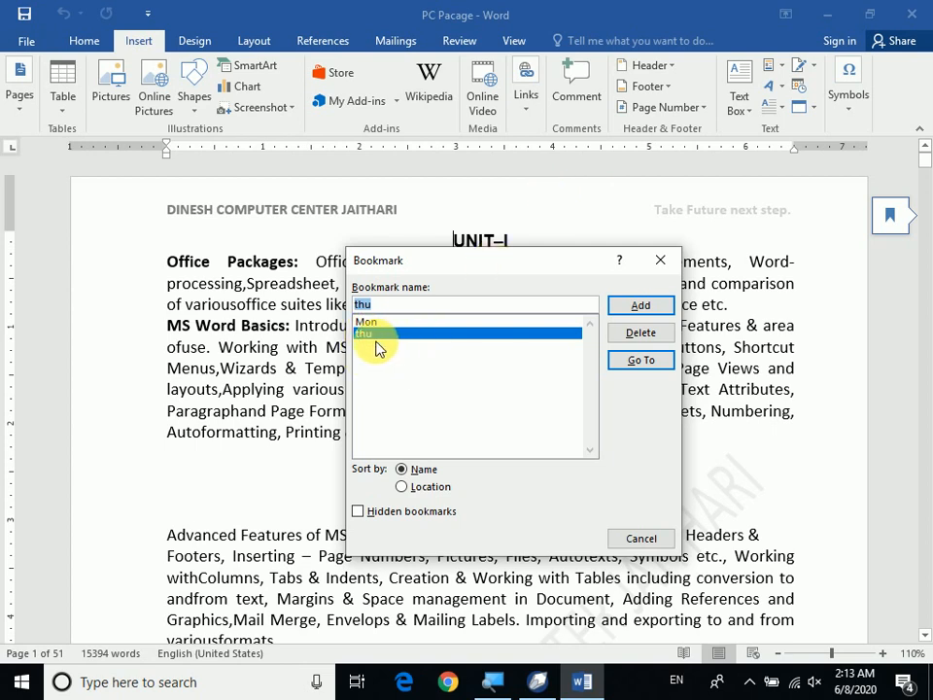
click(640, 367)
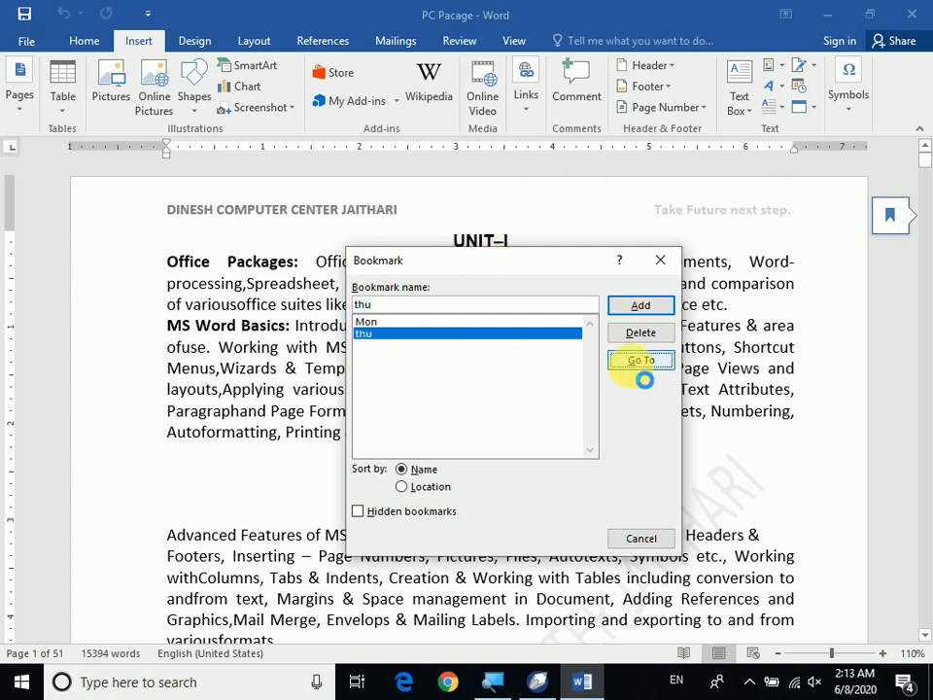
click(641, 538)
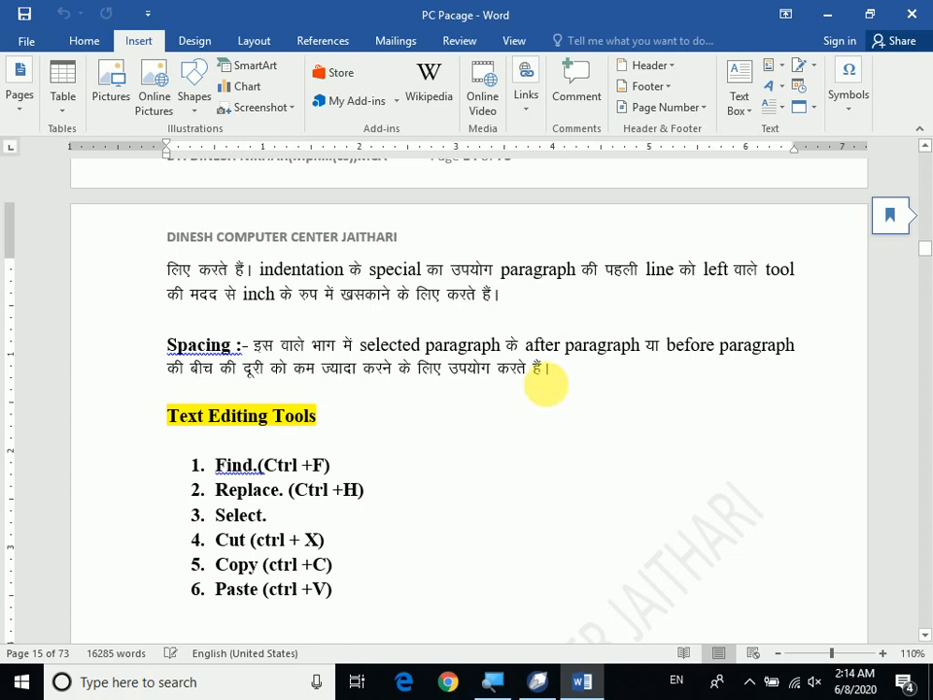
click(524, 124)
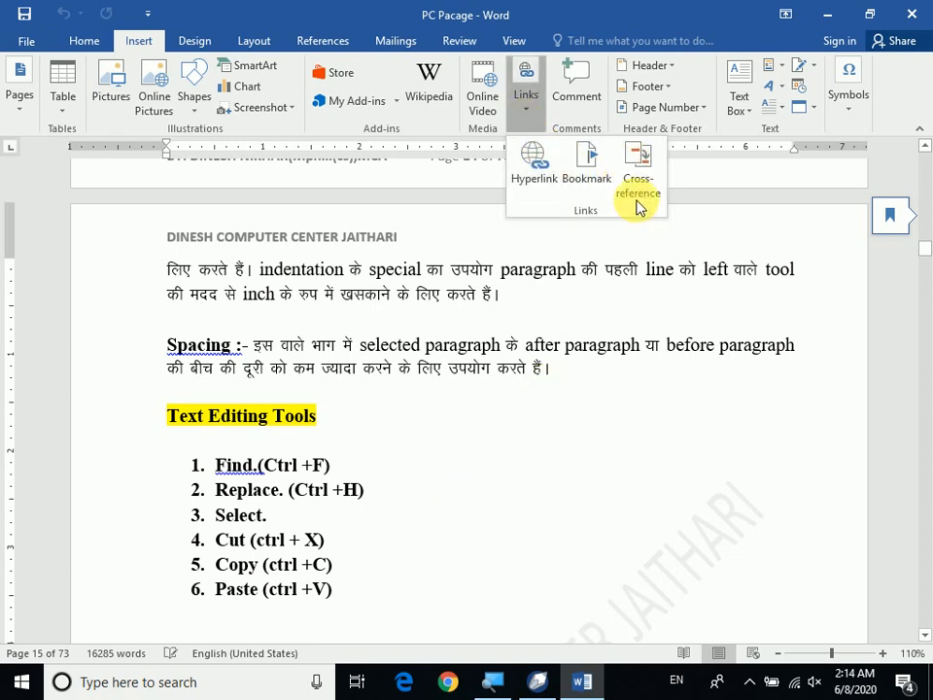
click(634, 198)
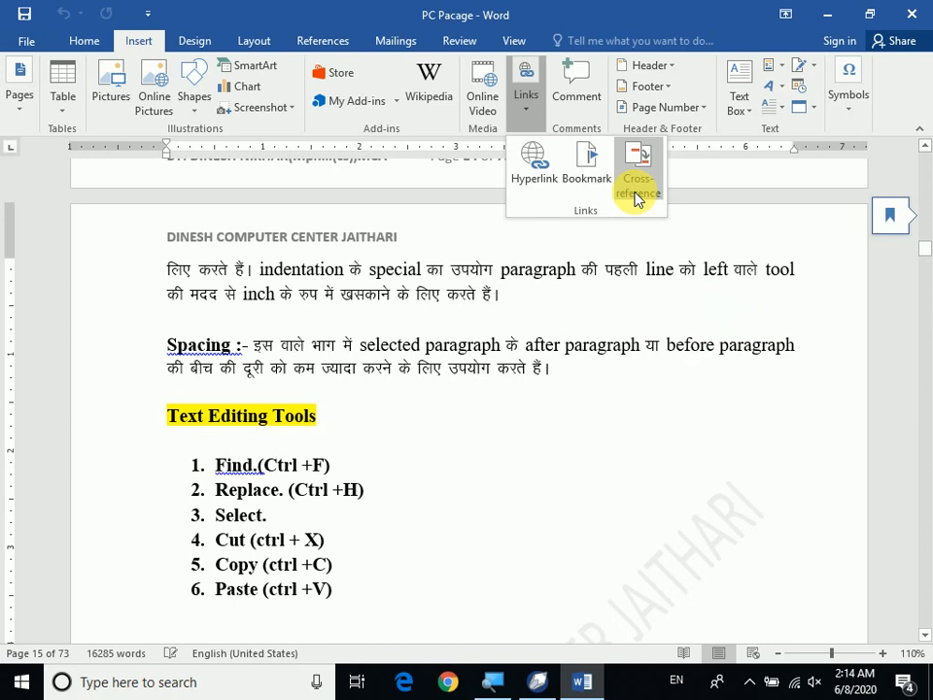
click(400, 505)
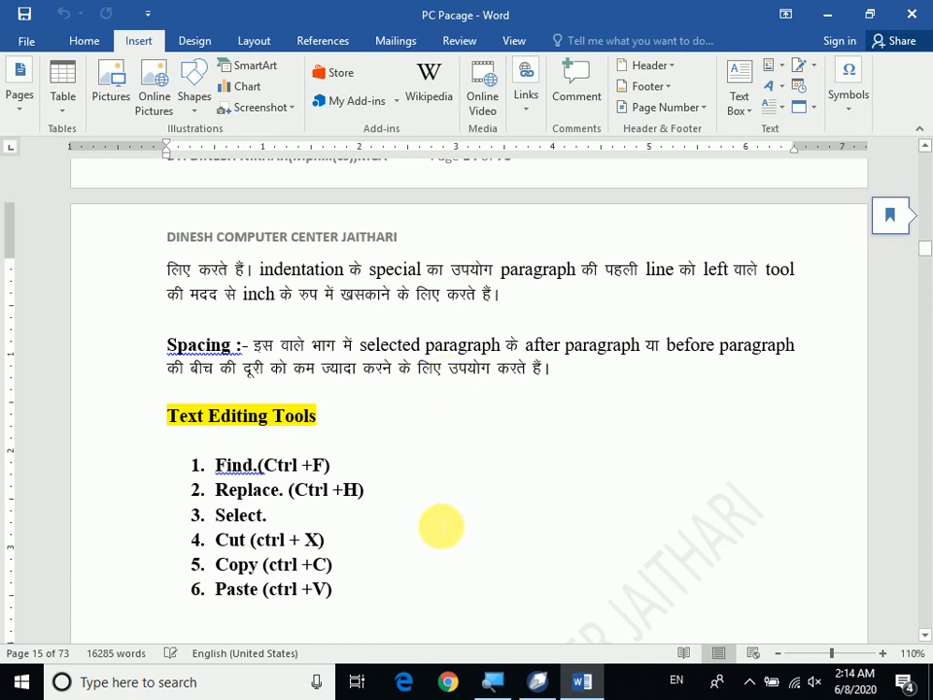
scroll(439, 534, down, 3)
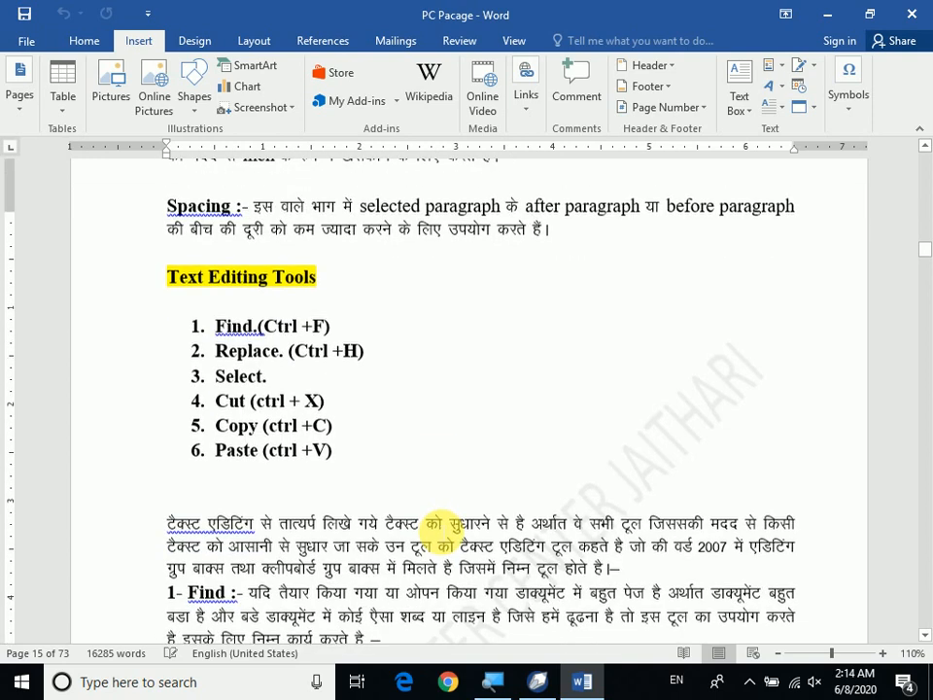
scroll(437, 534, up, 6)
scroll(437, 529, up, 5)
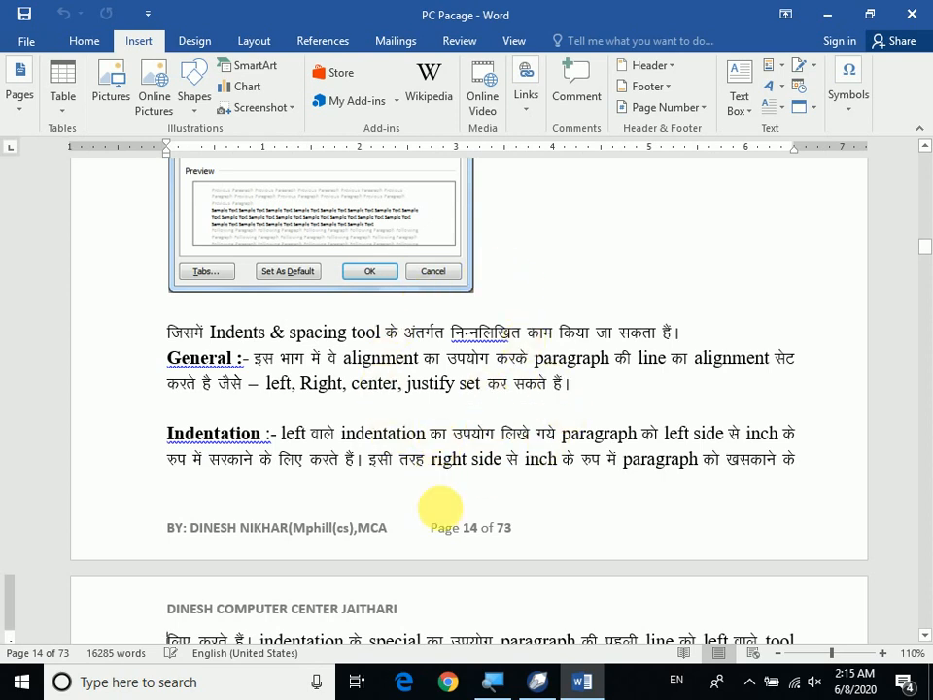
scroll(437, 506, down, 2)
scroll(467, 516, down, 3)
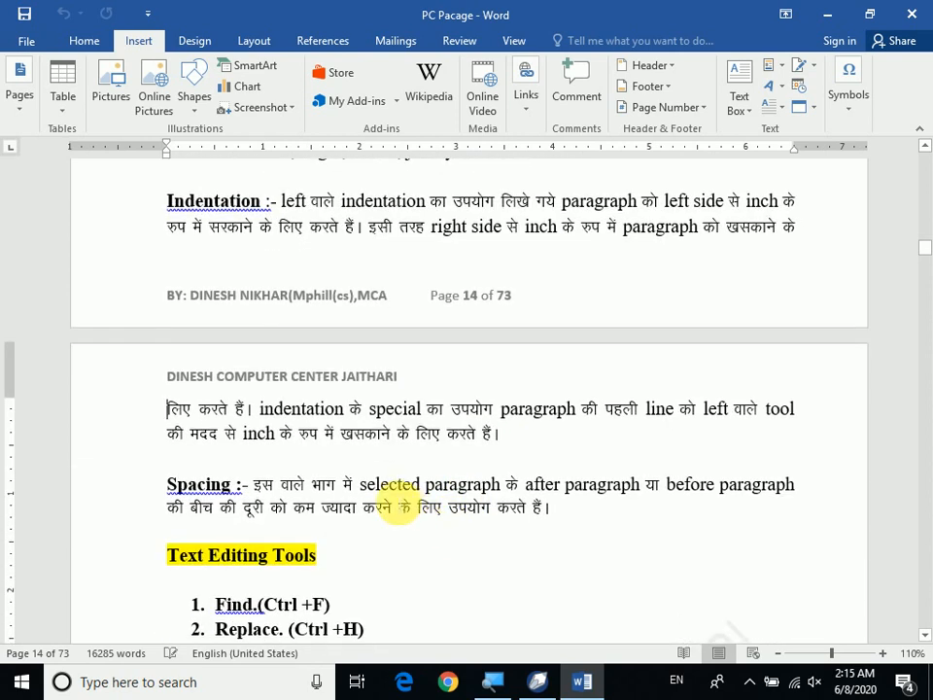
scroll(354, 545, down, 2)
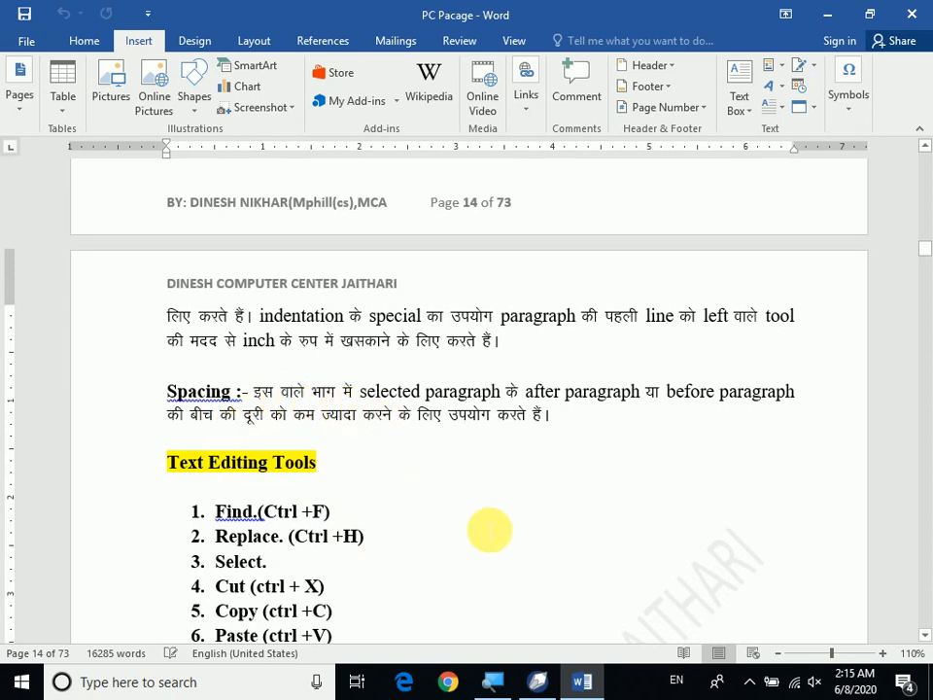
scroll(486, 534, up, 2)
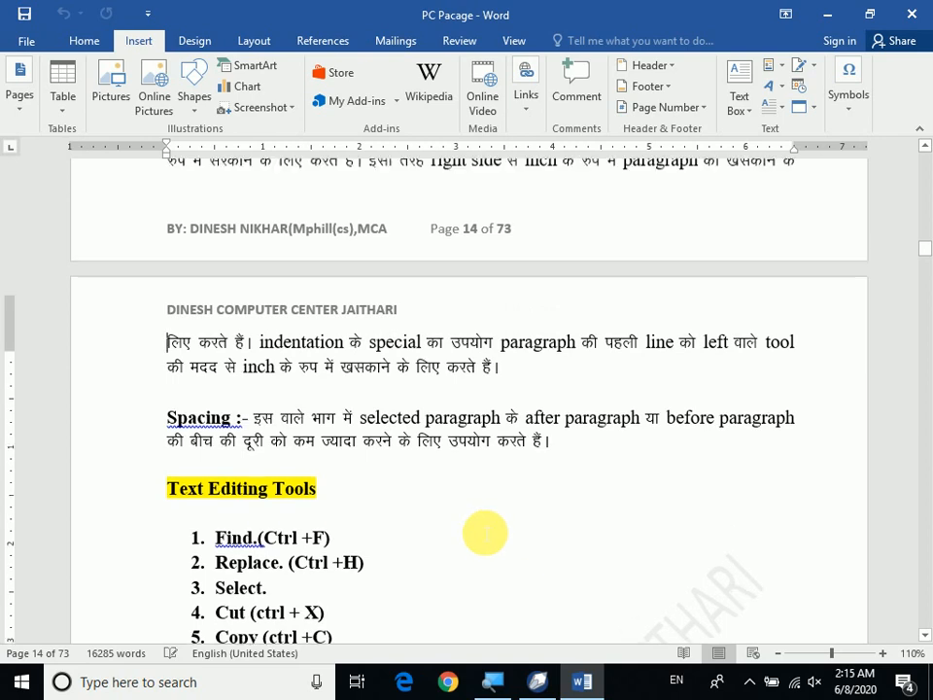
- Insert a hyperlinked cross-reference to the heading text "Ms word को Open करना" before the first text line on page 15
click(523, 117)
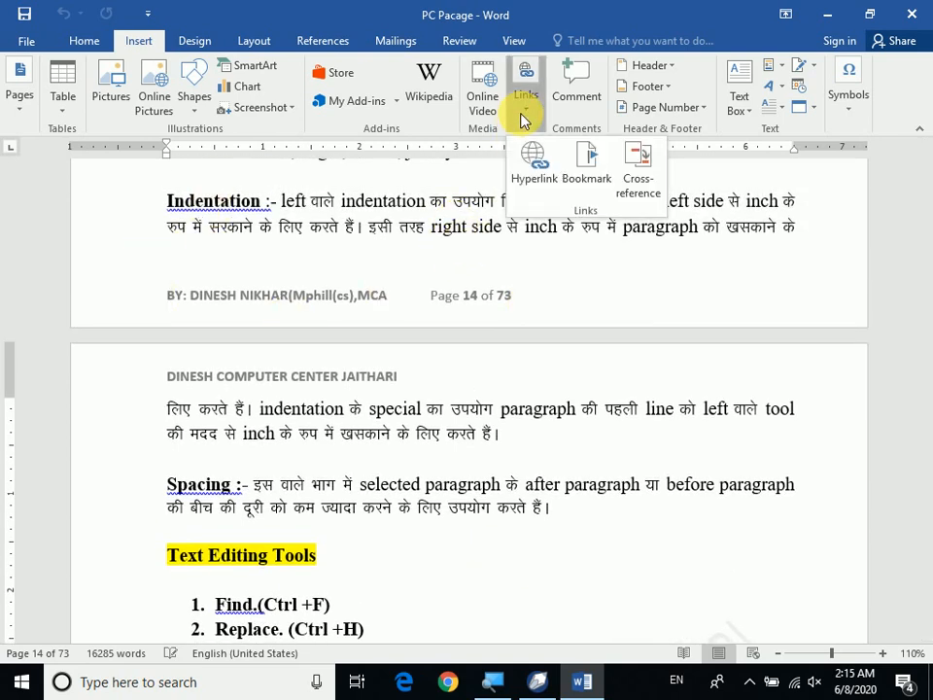
click(639, 193)
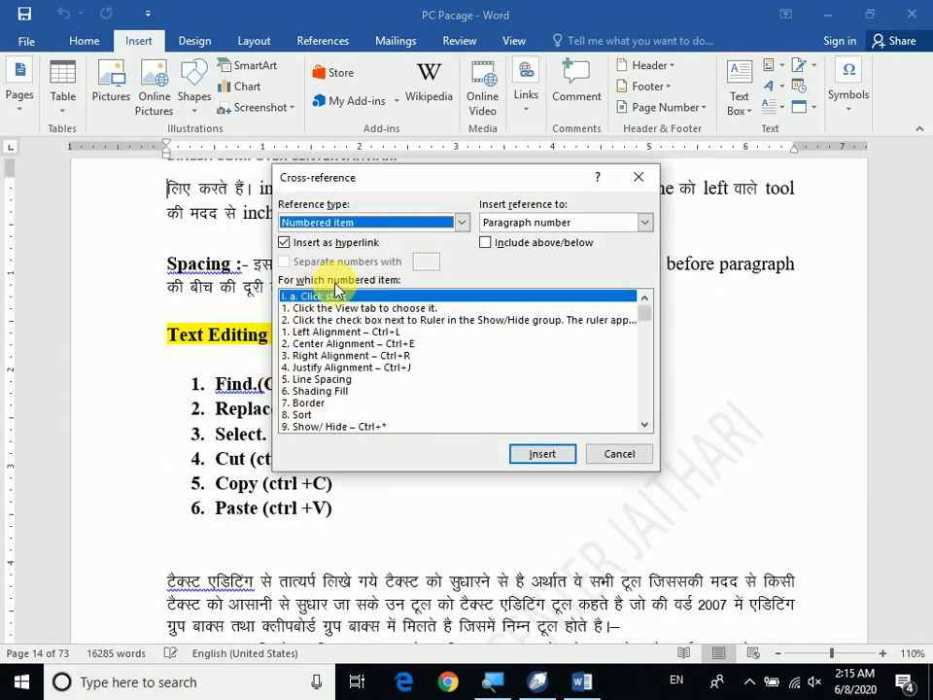
click(457, 223)
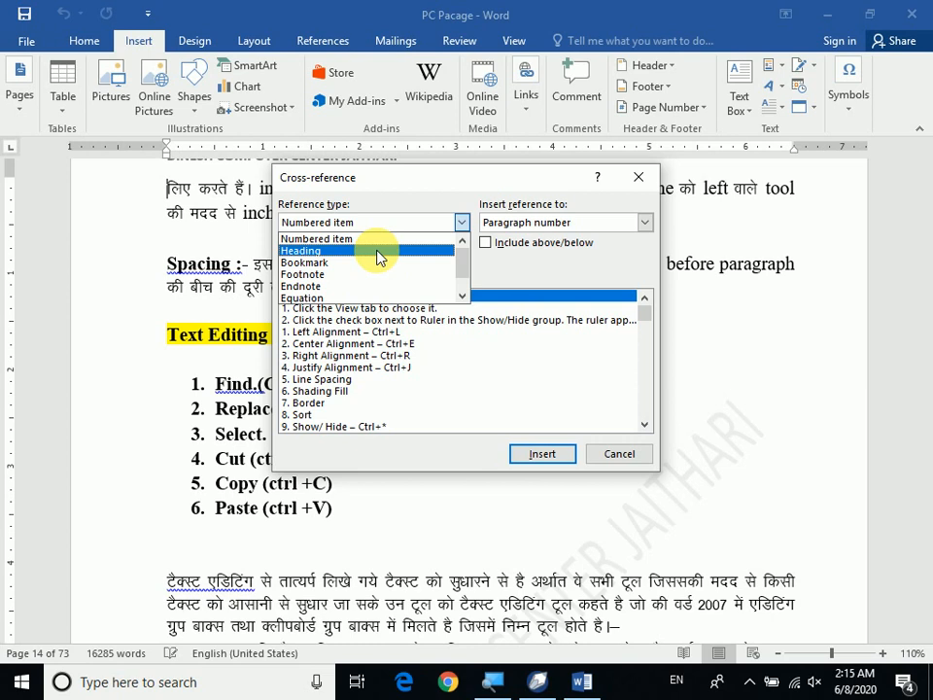
click(297, 251)
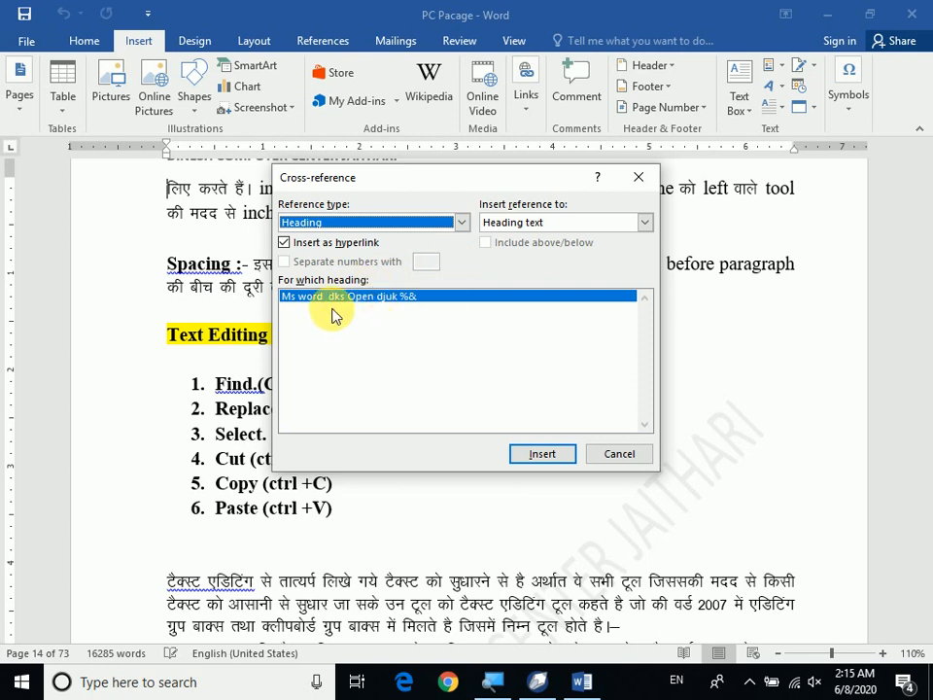
click(522, 462)
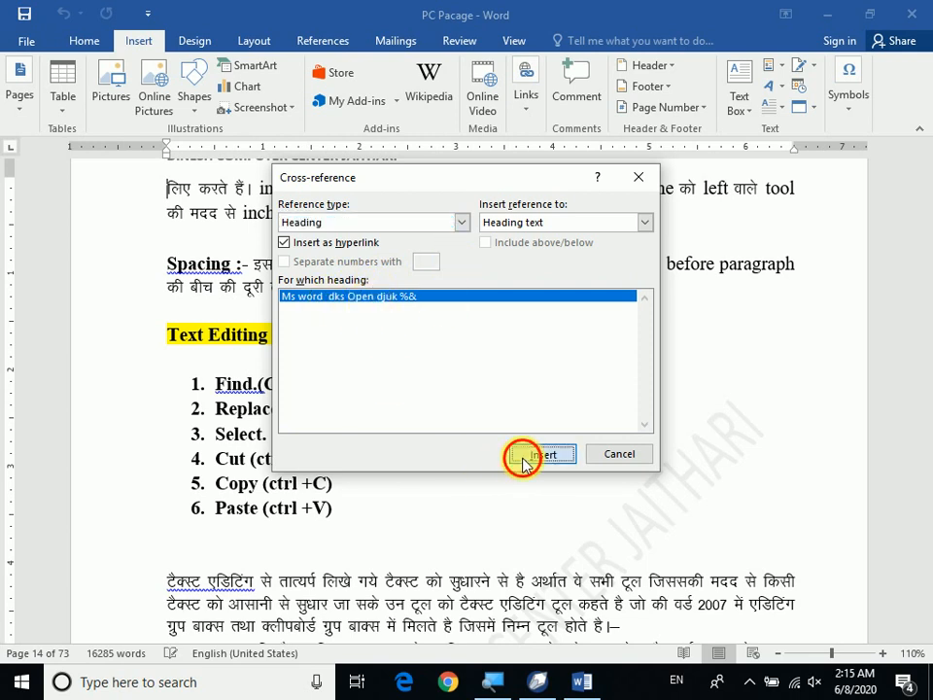
click(629, 455)
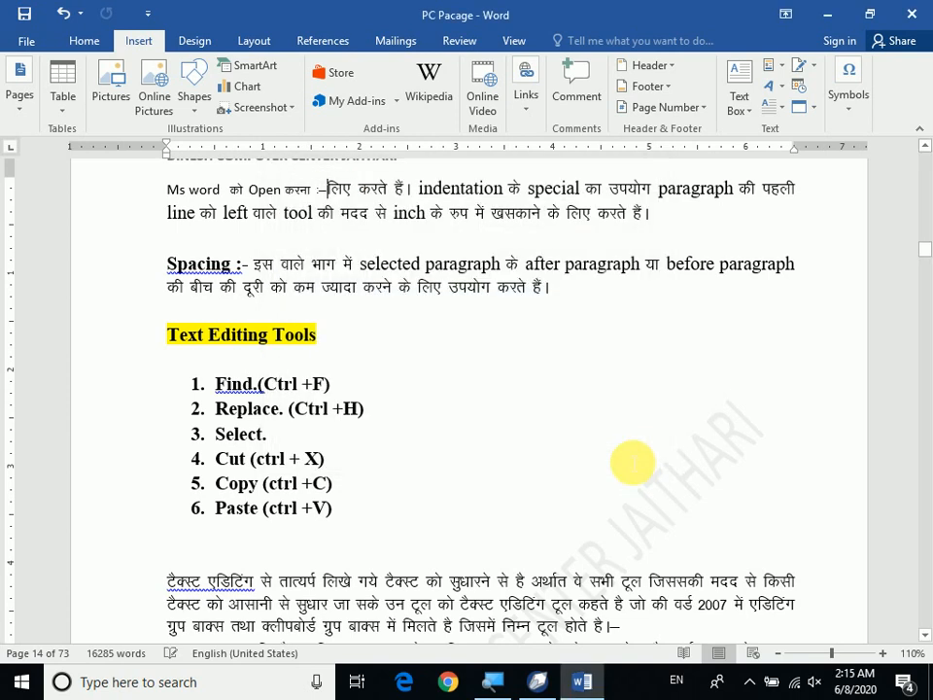
- Find the inserted "Ms word को Open करना" cross-reference at the end of page 14 and follow its link
scroll(381, 392, up, 2)
key(ctrl+z)
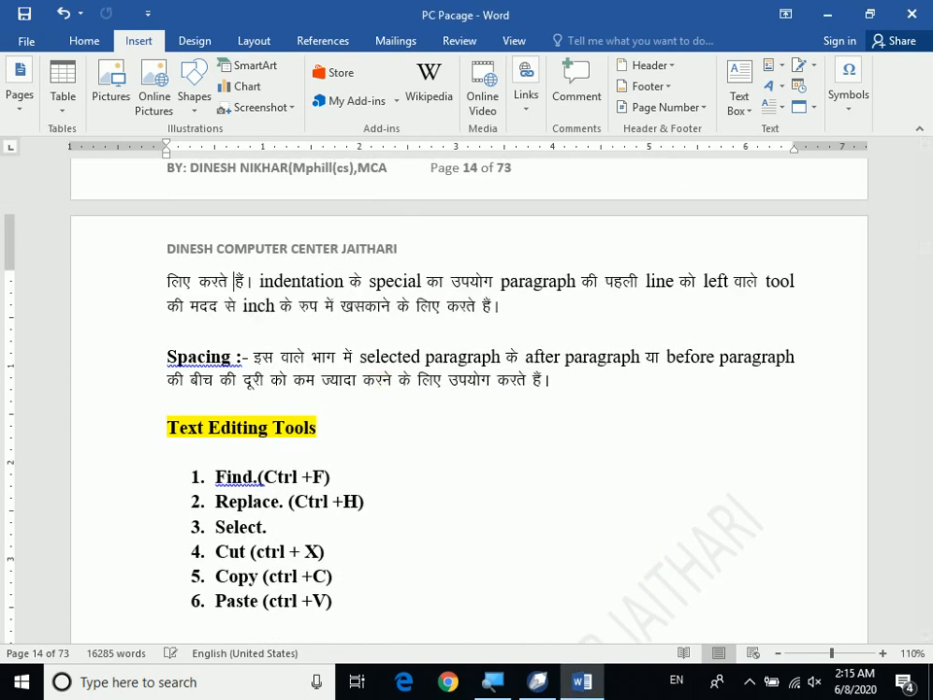
scroll(332, 370, up, 4)
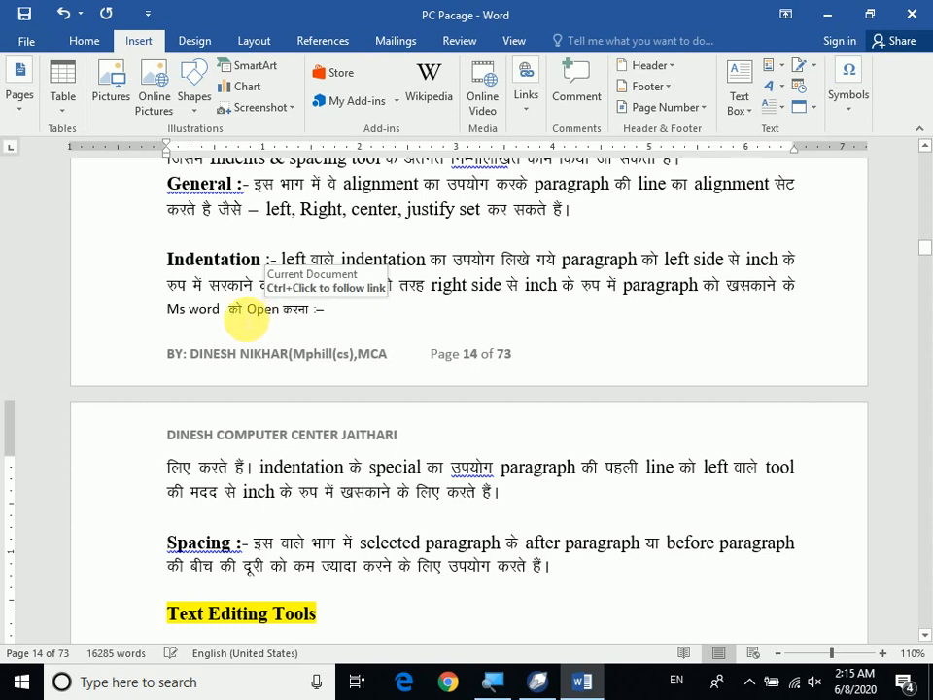
triple_click(243, 319)
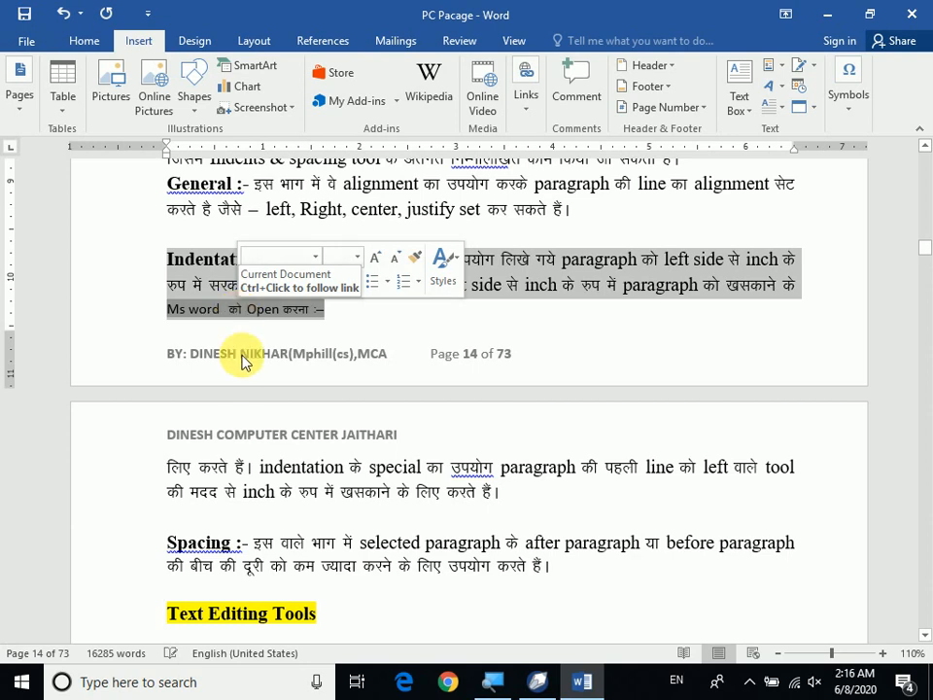
click(260, 312)
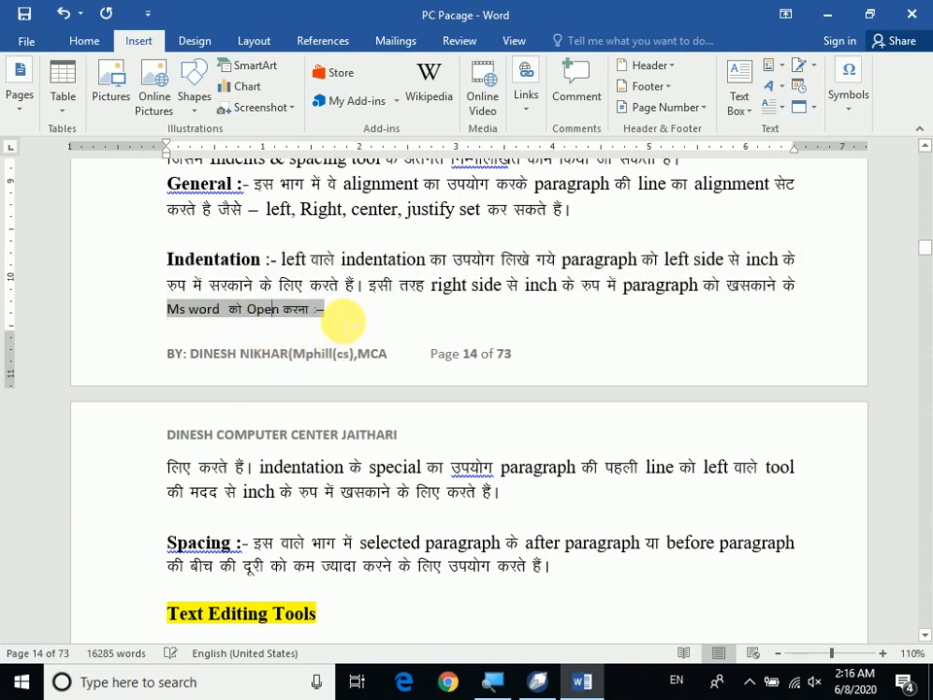
click(276, 312)
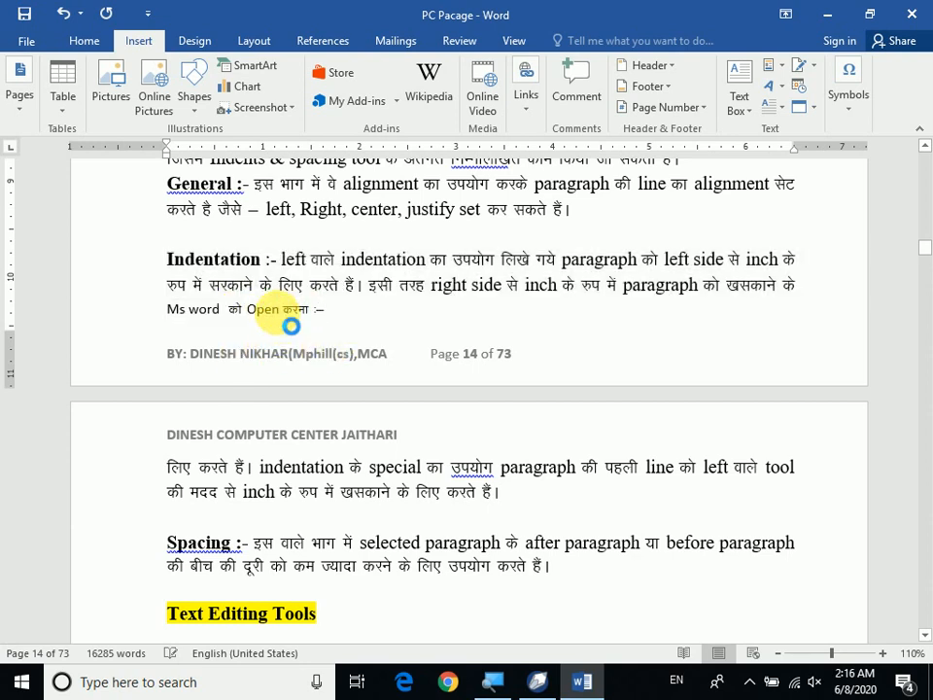
- Follow the cross-reference on page 14 to its heading on page 2 and review the text around that heading
ctrl+click(290, 324)
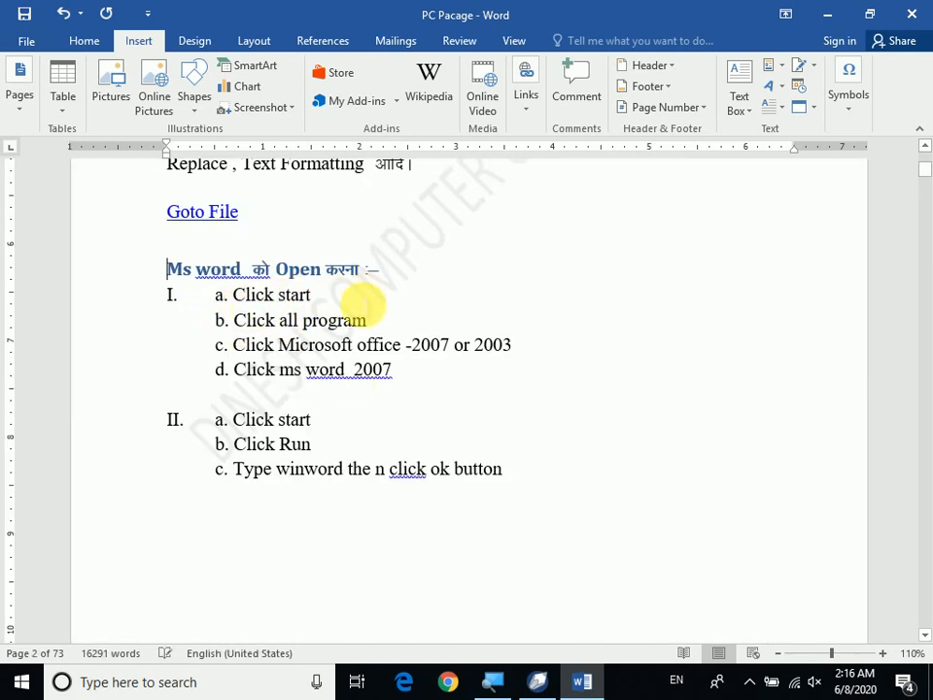
scroll(347, 382, up, 2)
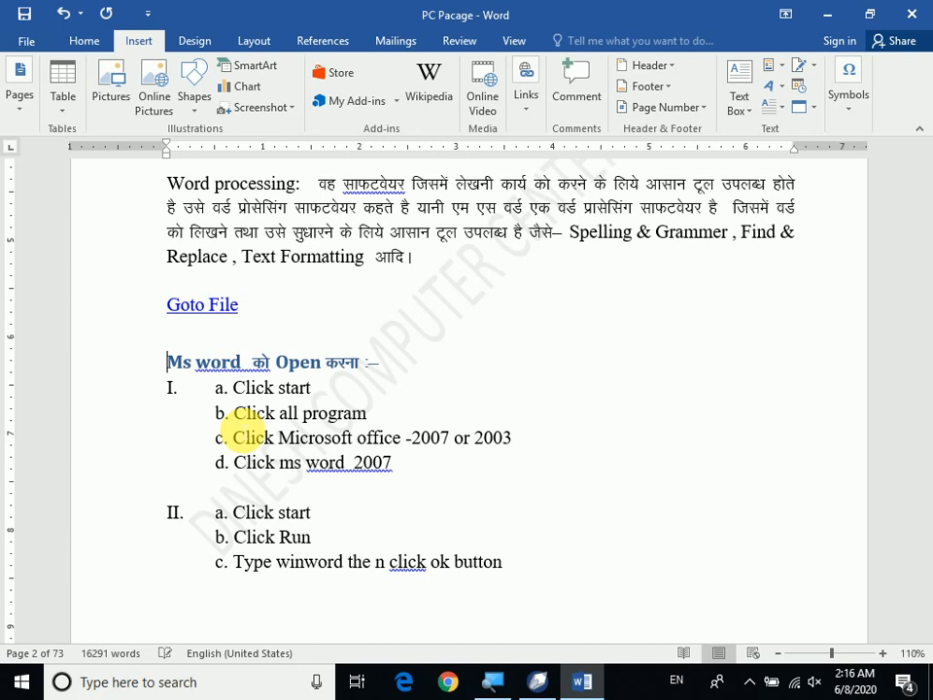
scroll(244, 428, up, 5)
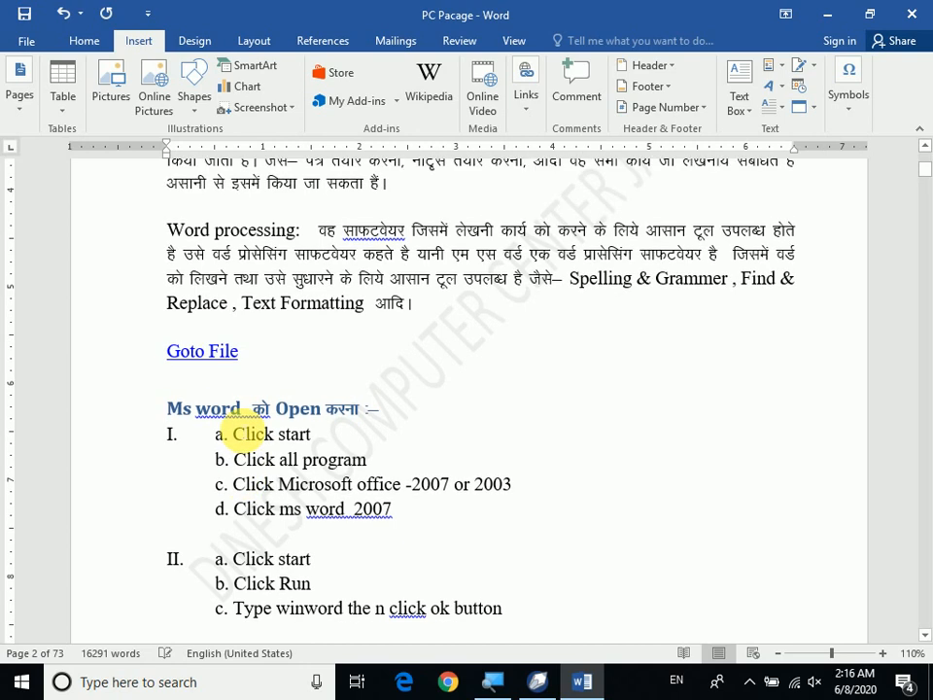
scroll(408, 417, down, 2)
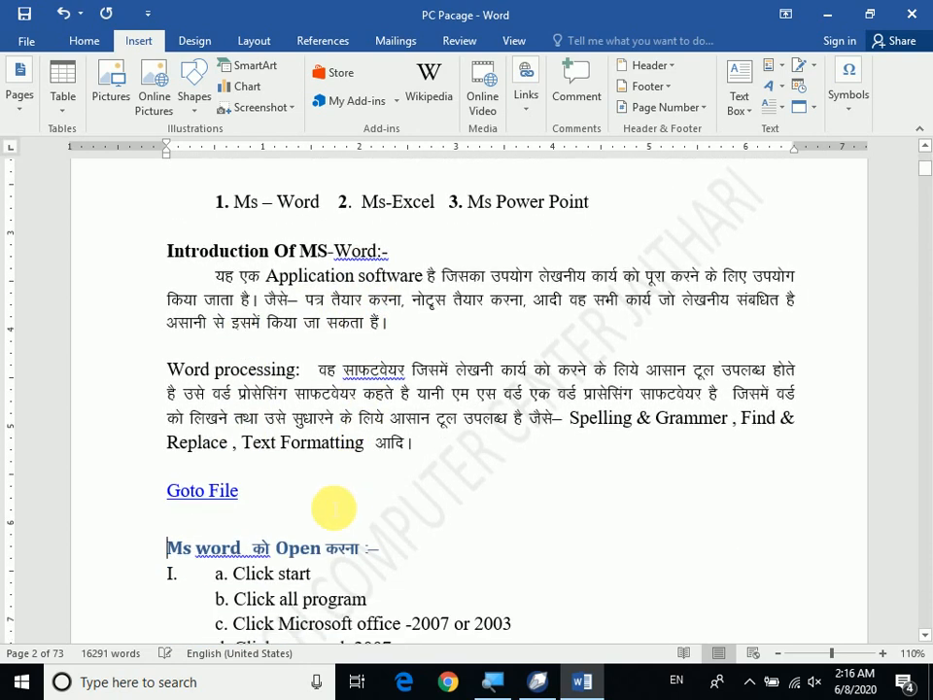
- Add a blank line above the "Goto File" link on page 2
click(433, 470)
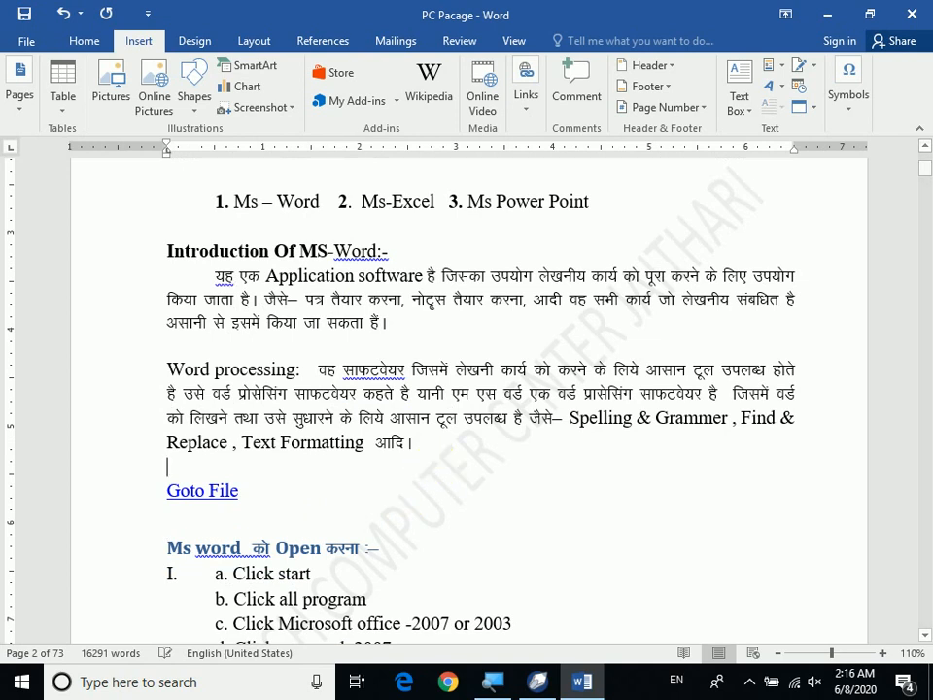
key(Return)
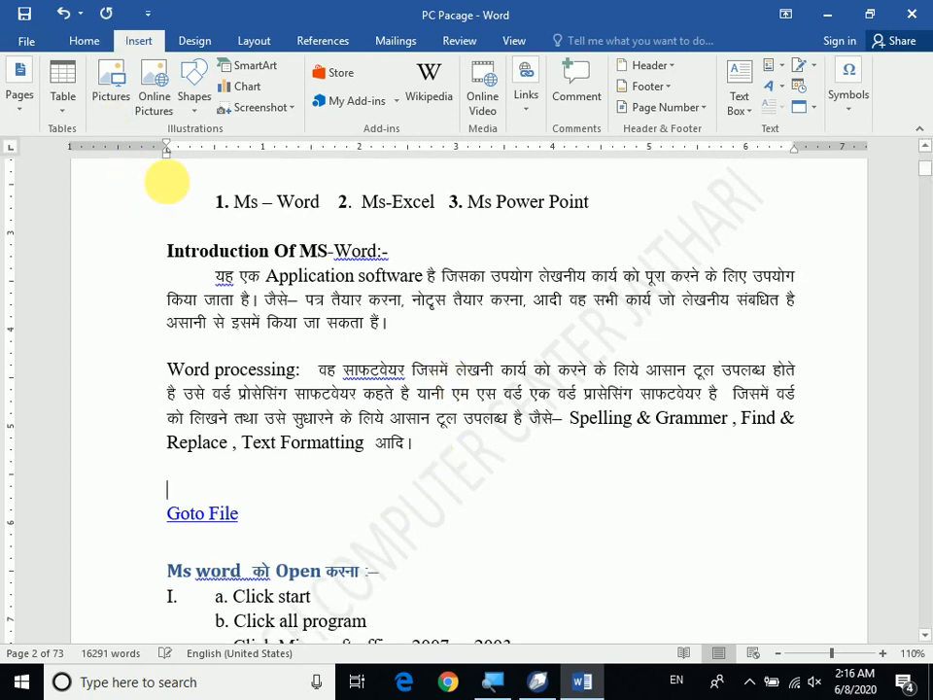
click(528, 127)
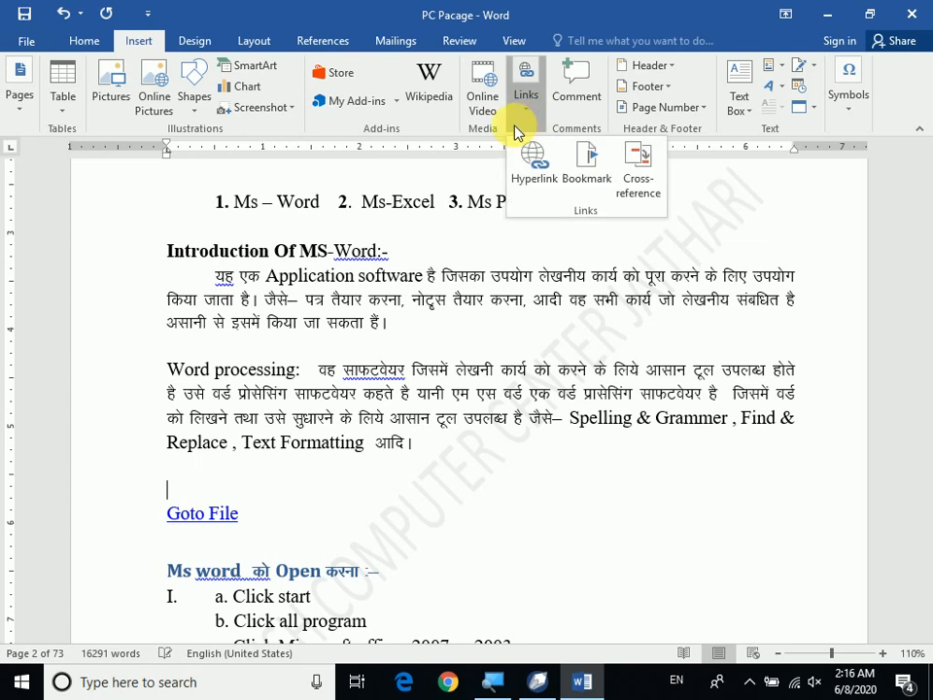
click(329, 276)
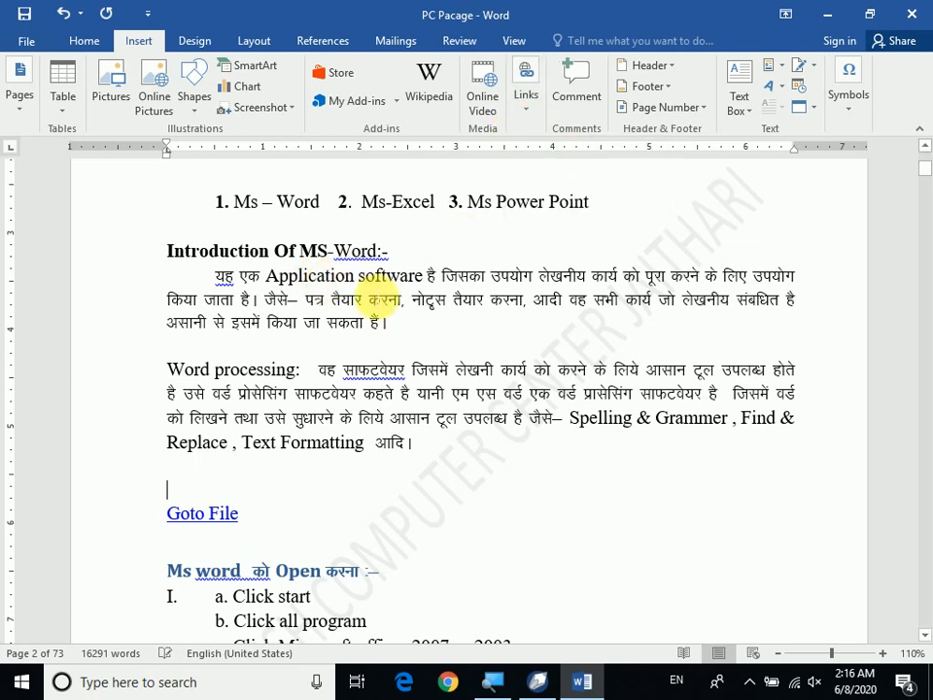
- Apply the Heading 1 style to the "Introduction Of MS-Word:-" line on page 2
drag(167, 252, 387, 252)
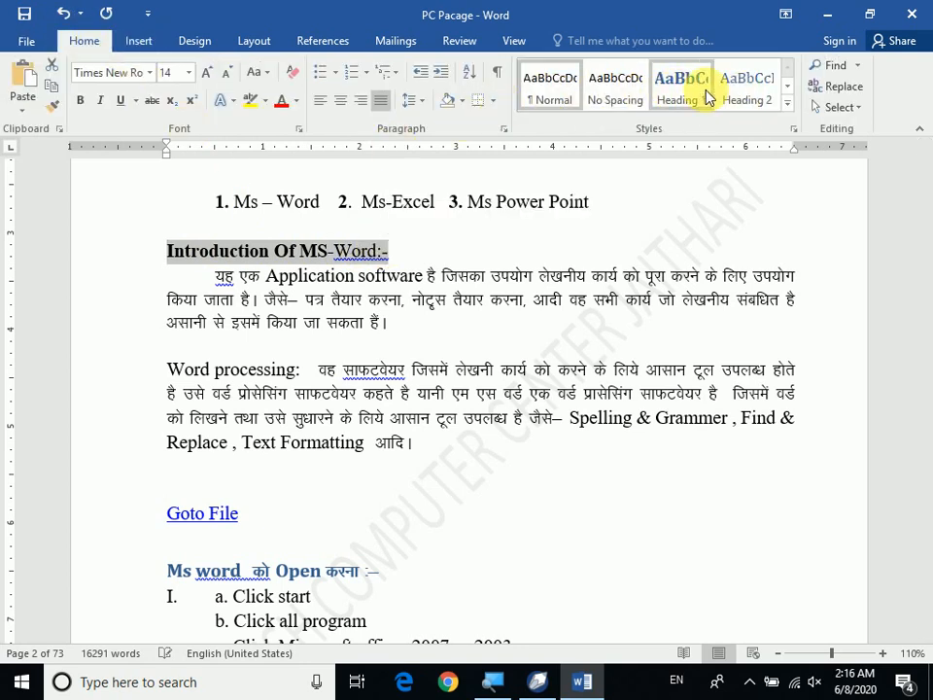
click(676, 84)
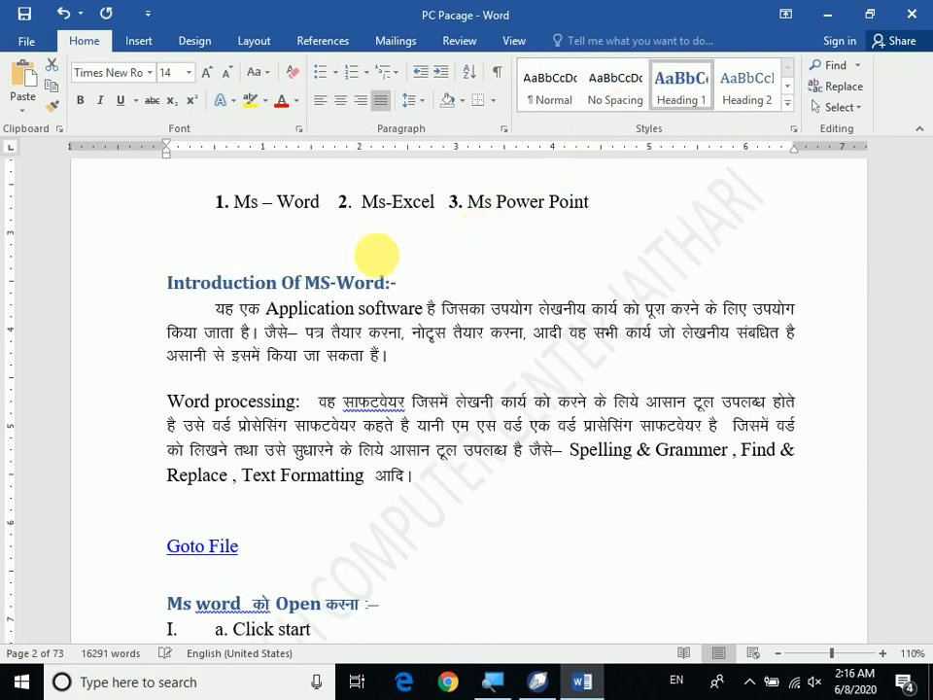
click(309, 358)
scroll(302, 358, down, 1)
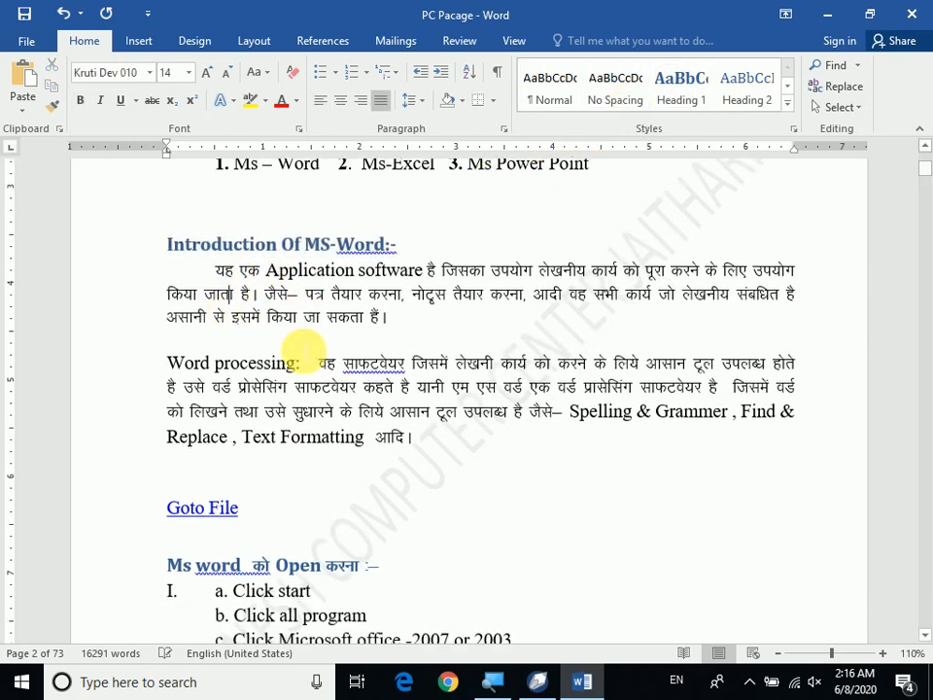
scroll(287, 445, down, 1)
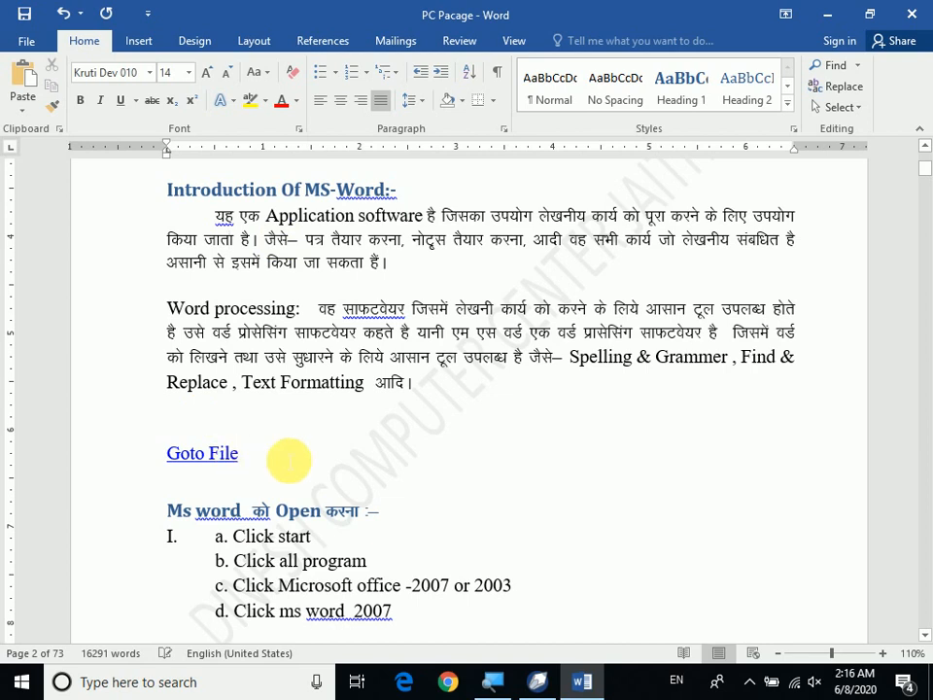
click(301, 446)
scroll(195, 292, up, 1)
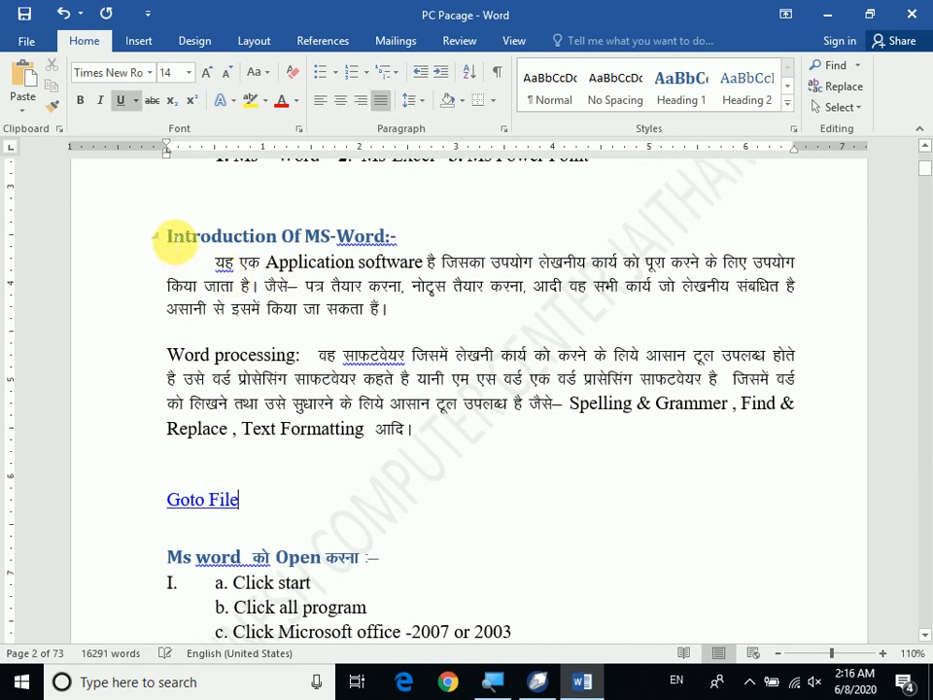
drag(174, 241, 423, 250)
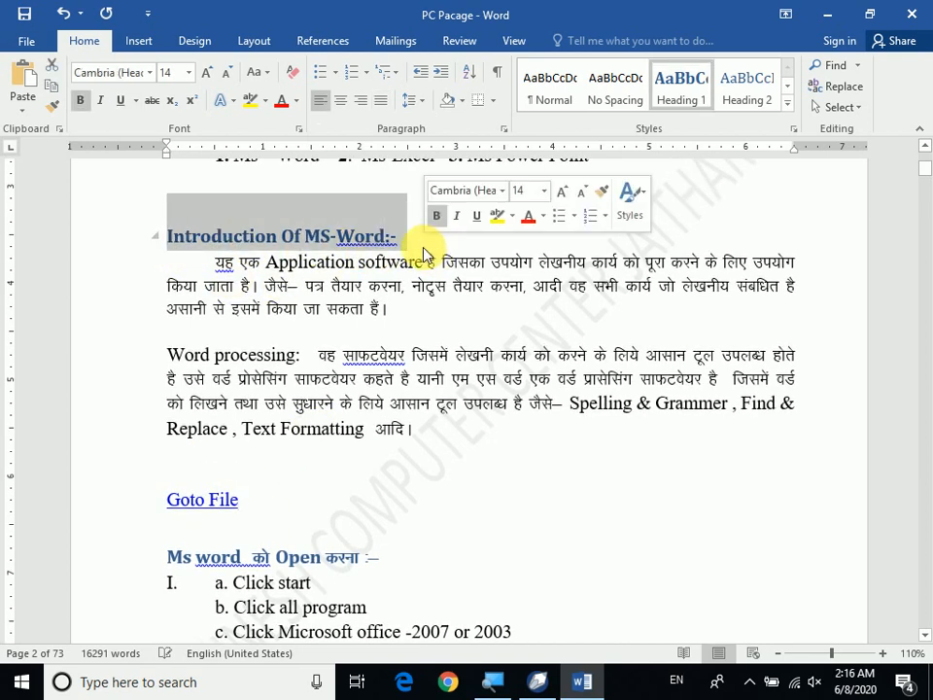
- Insert a hyperlinked cross-reference to the heading text "Introduction Of MS-Word:-" on the blank line above "Goto File"
click(316, 479)
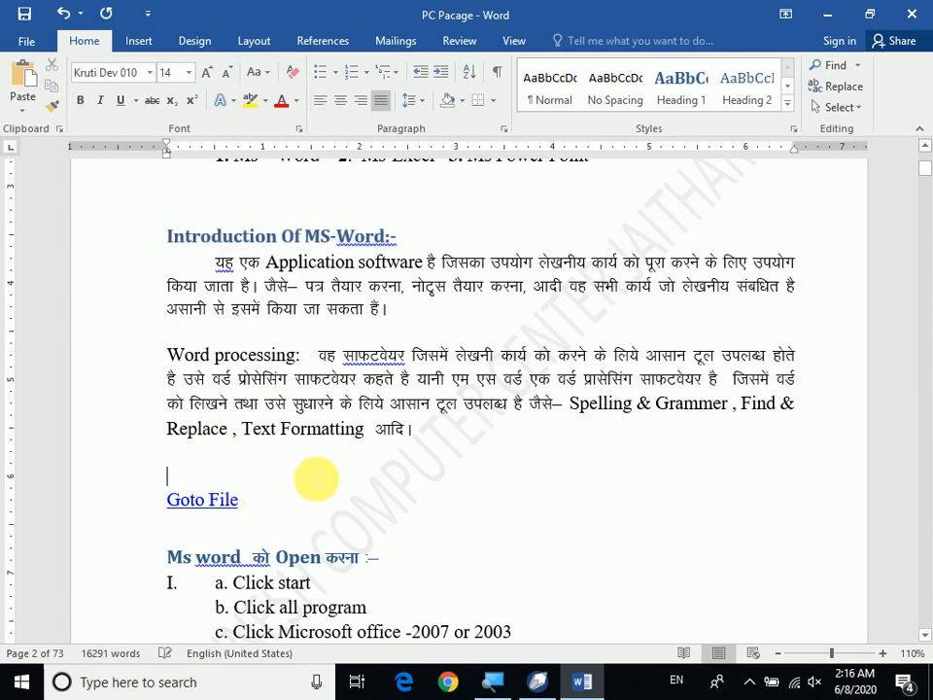
click(139, 44)
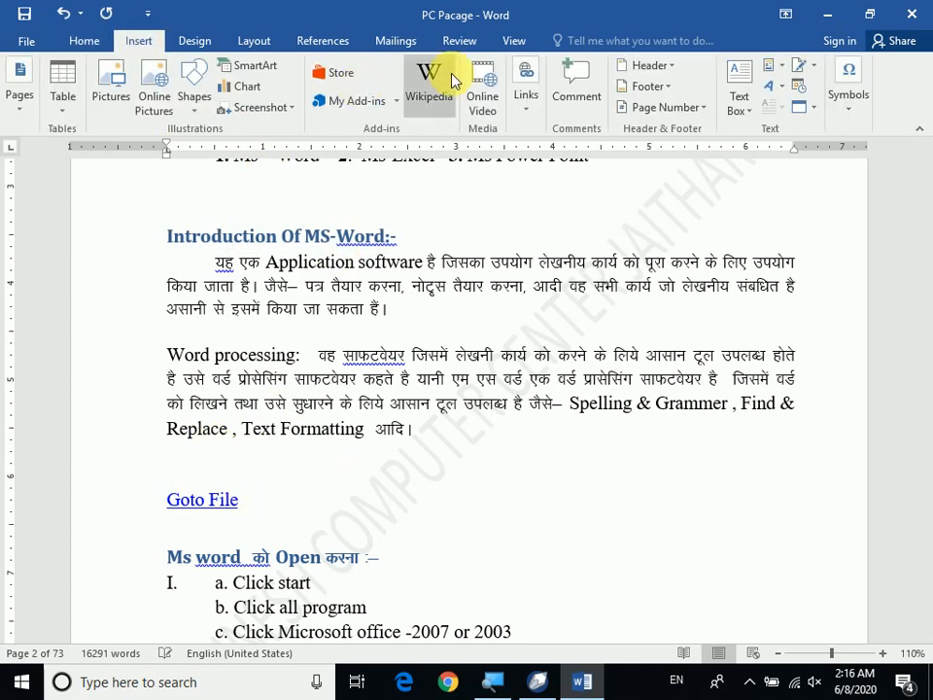
click(529, 109)
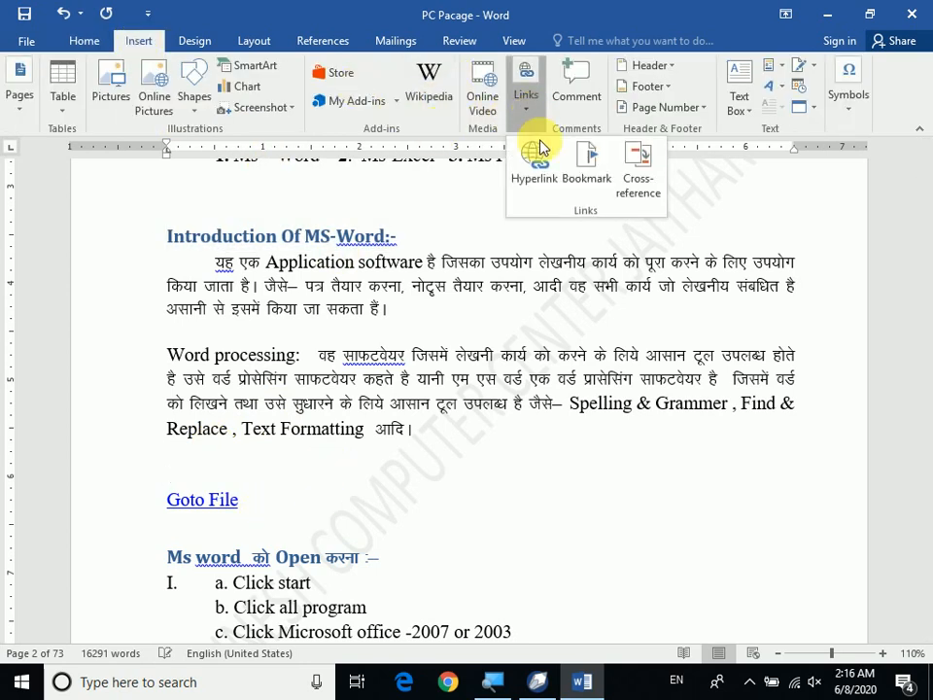
click(637, 180)
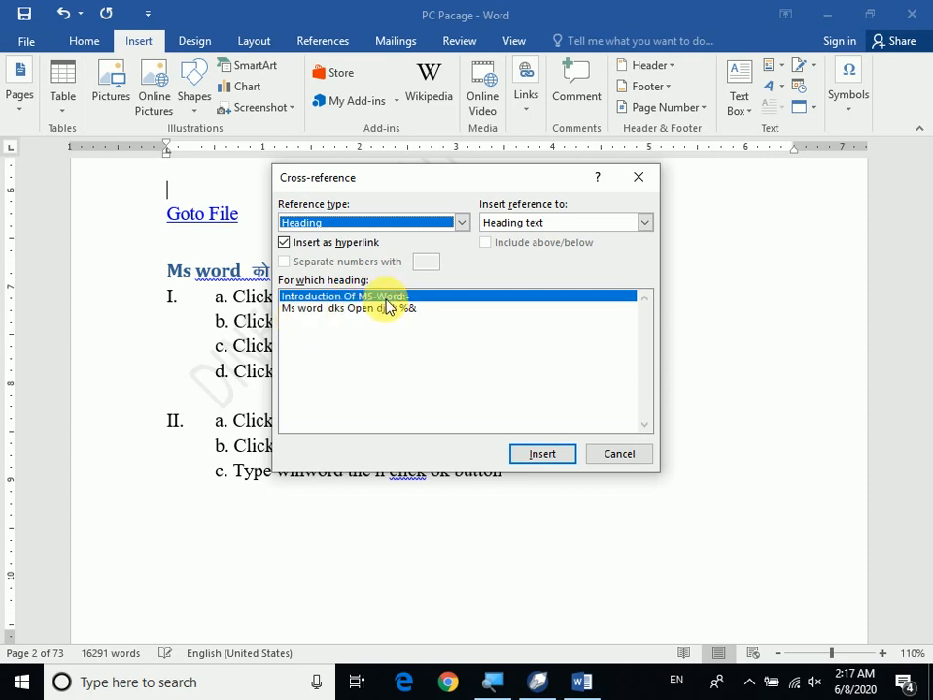
click(544, 454)
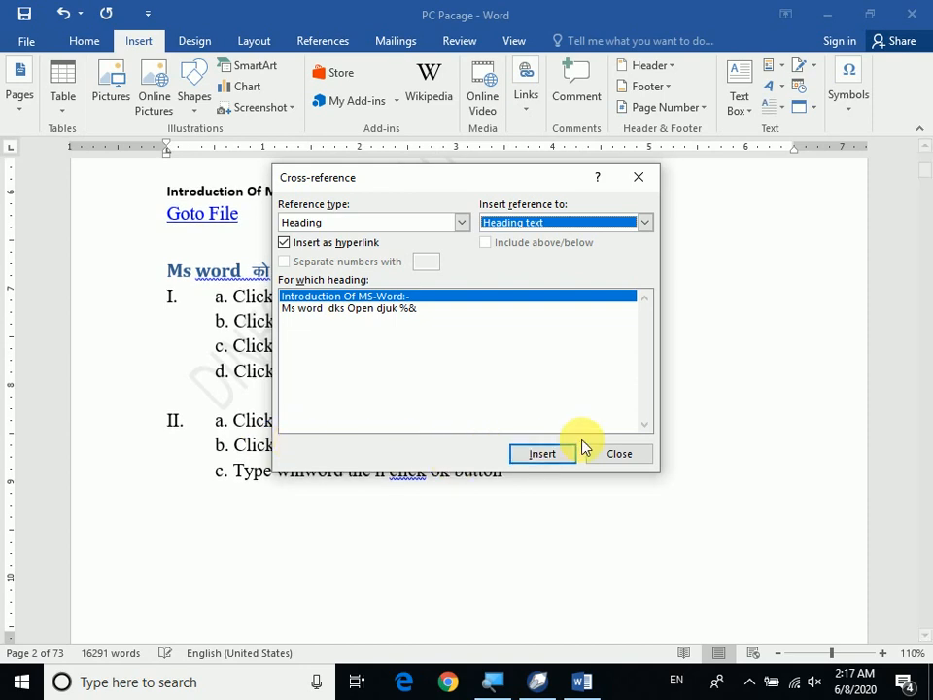
click(606, 457)
- Follow the new "Introduction Of MS-Word:-" cross-reference above "Goto File" to its heading
scroll(391, 334, up, 2)
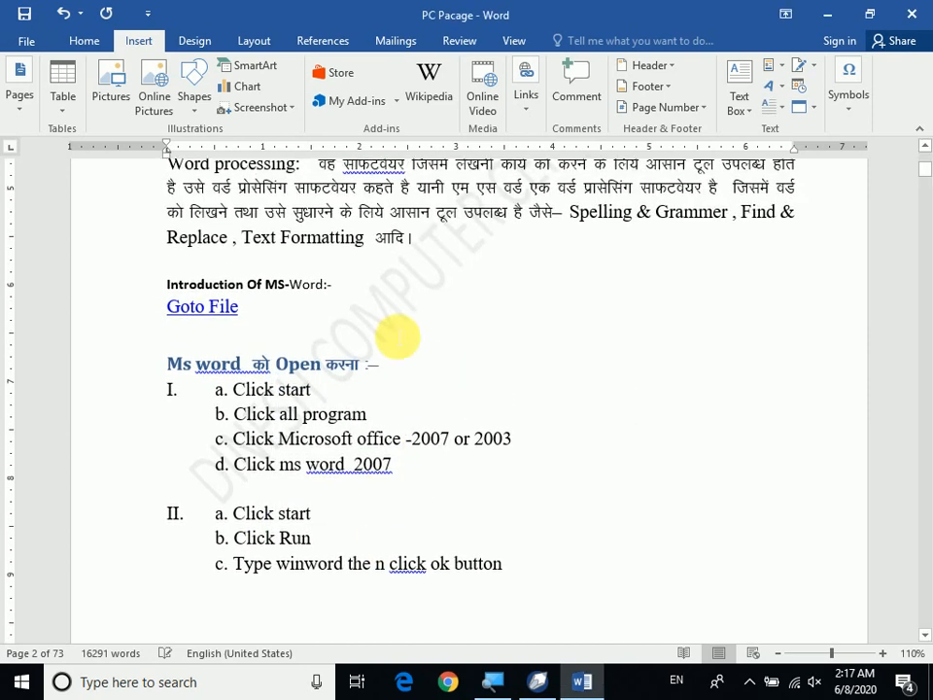
triple_click(304, 295)
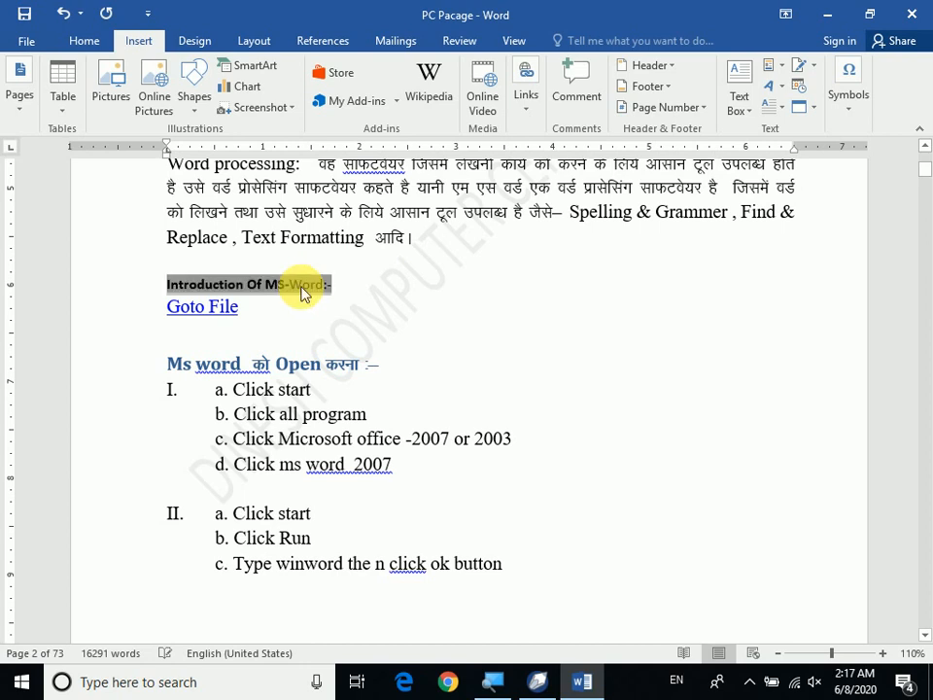
click(304, 307)
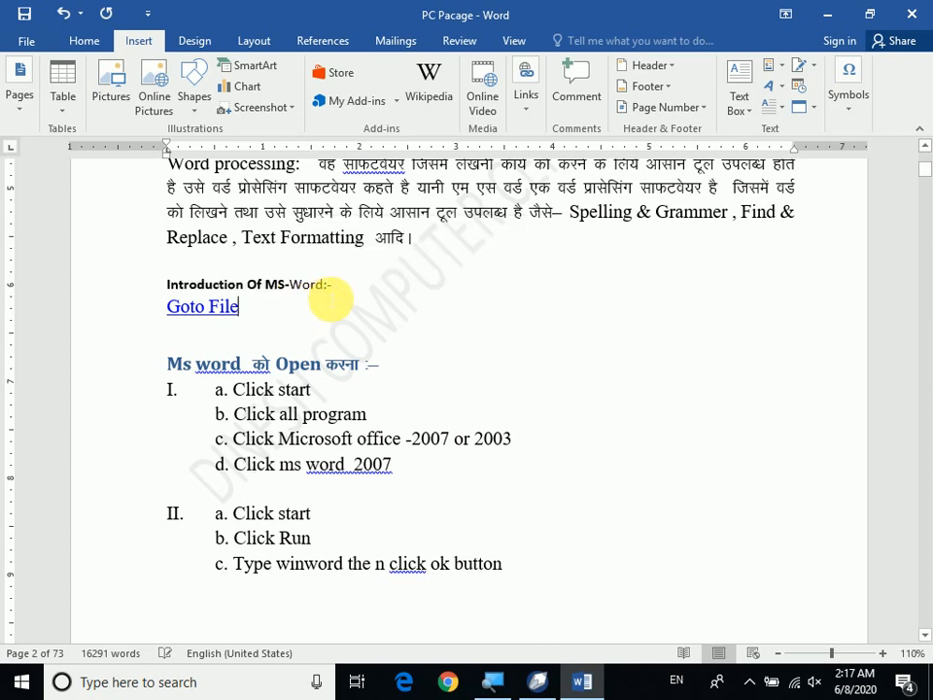
ctrl+click(311, 291)
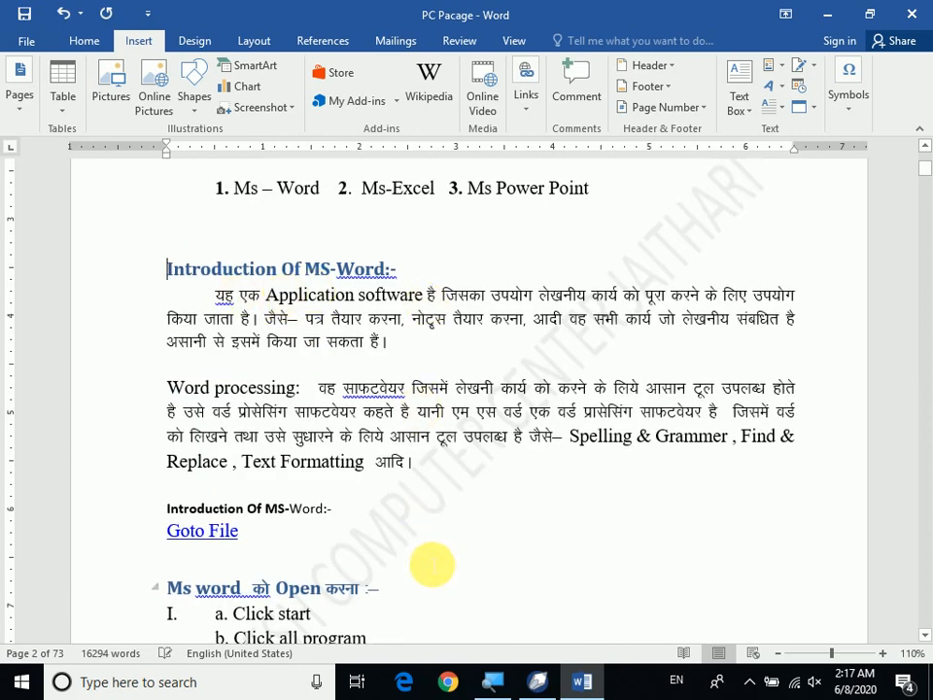
- Draw a text box about 1.77" wide and 0.29" high beside the "Goto File" link and enter "MS word" in it
scroll(430, 564, down, 7)
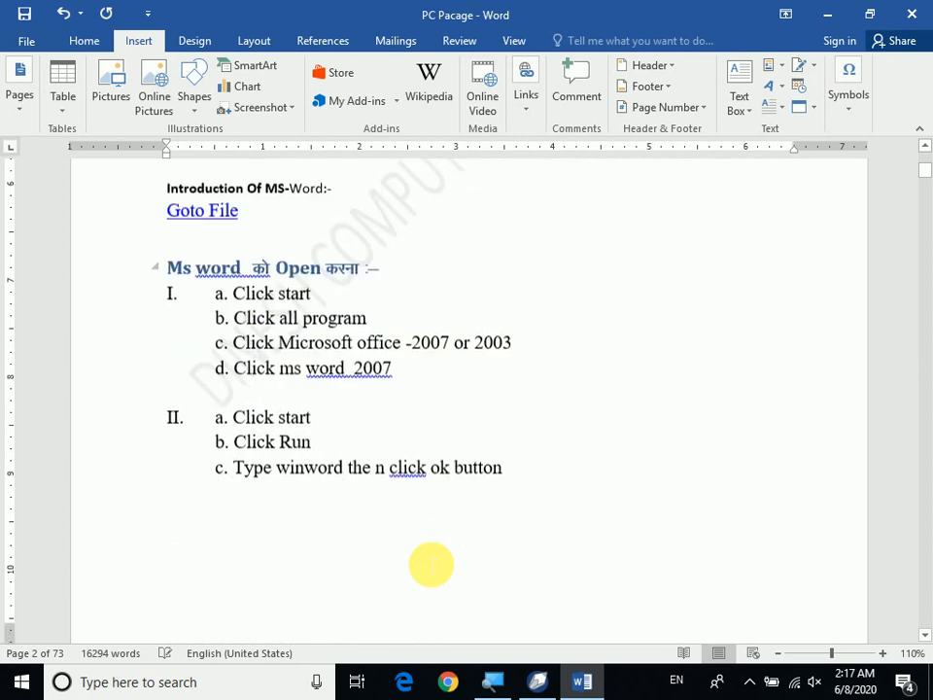
scroll(425, 564, down, 1)
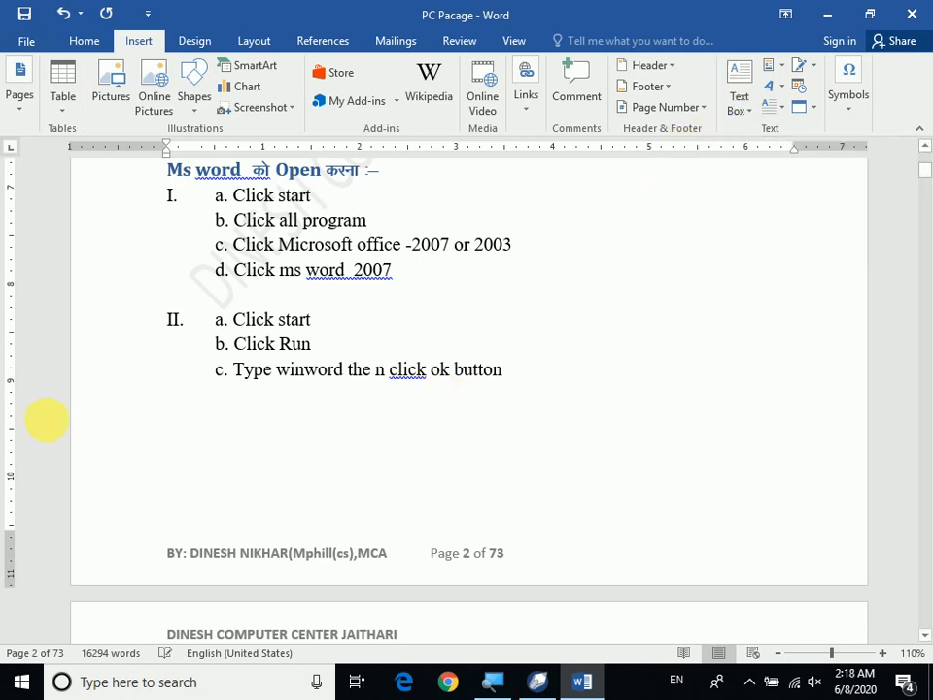
click(745, 104)
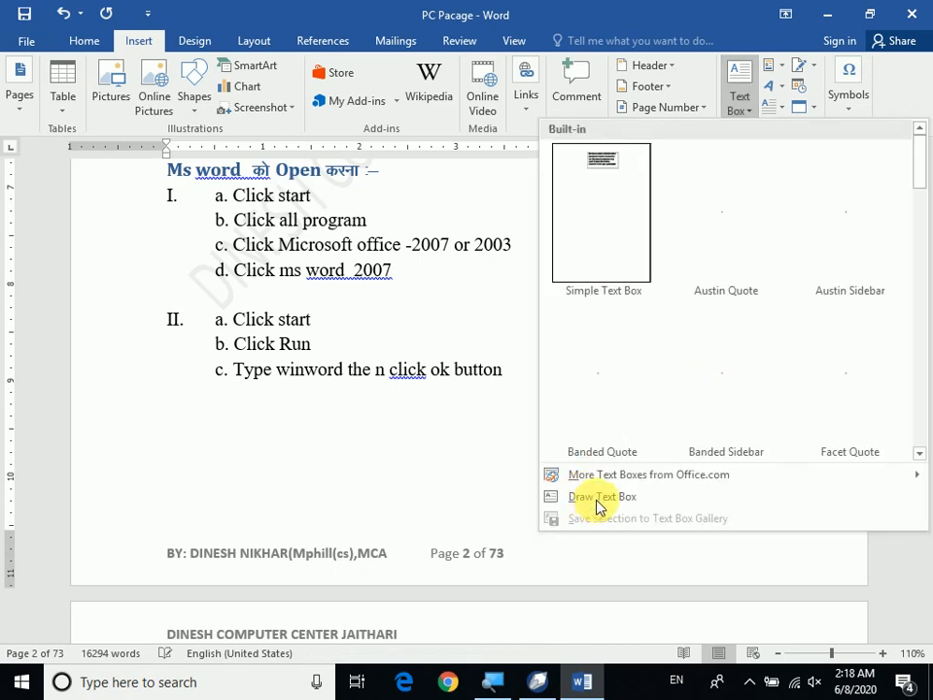
click(601, 506)
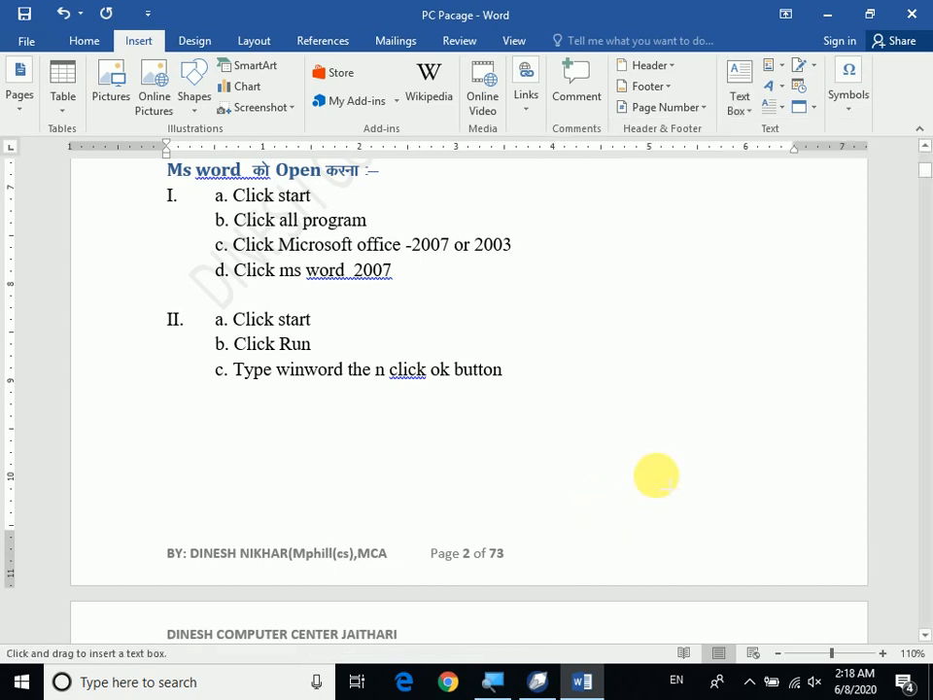
scroll(611, 432, up, 5)
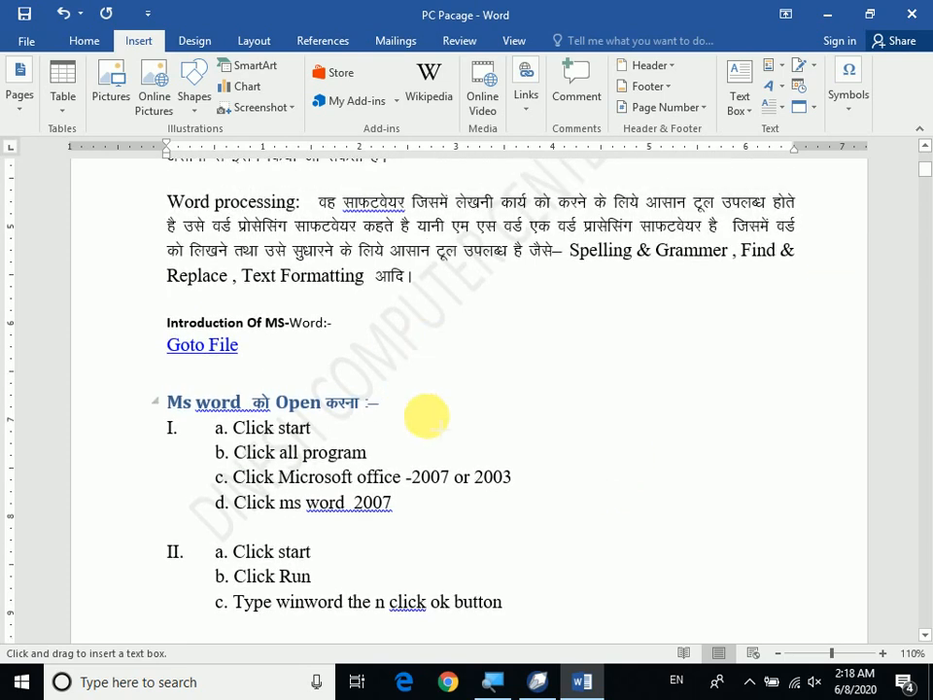
scroll(500, 422, up, 1)
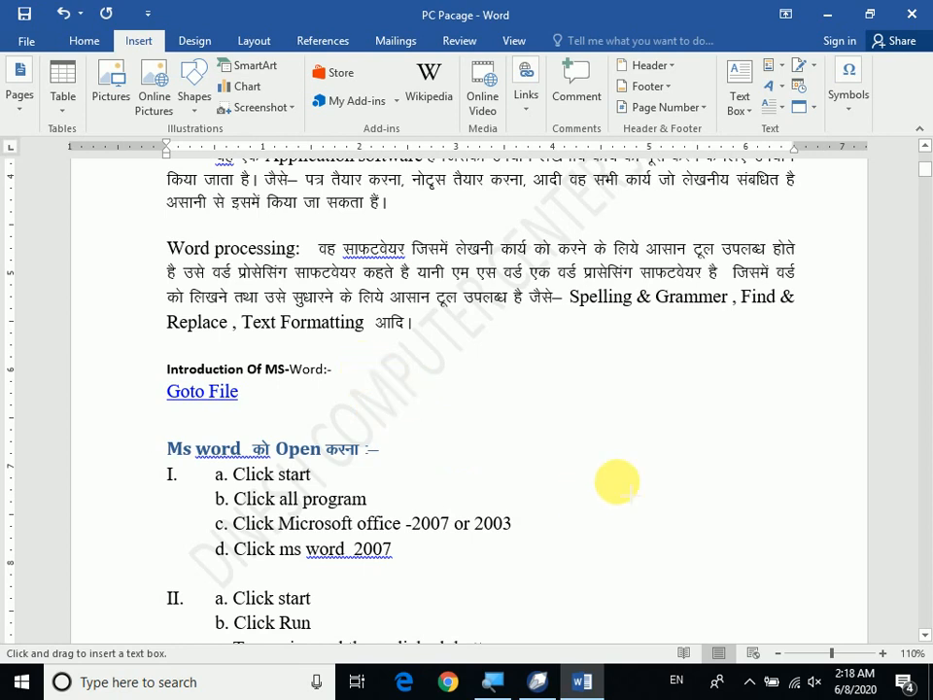
scroll(617, 481, down, 1)
scroll(617, 481, up, 1)
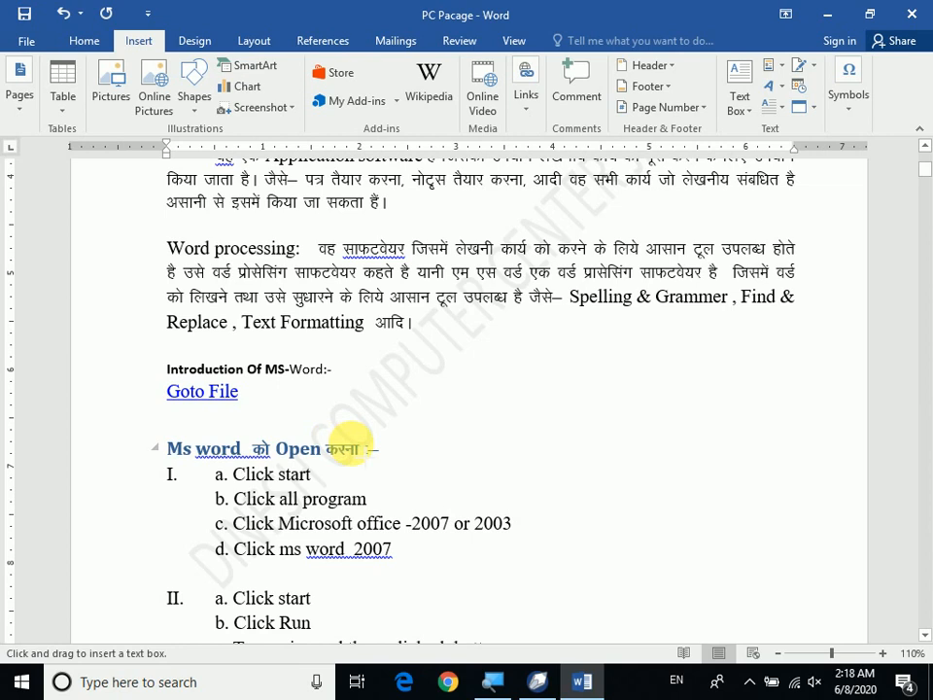
drag(351, 395, 522, 423)
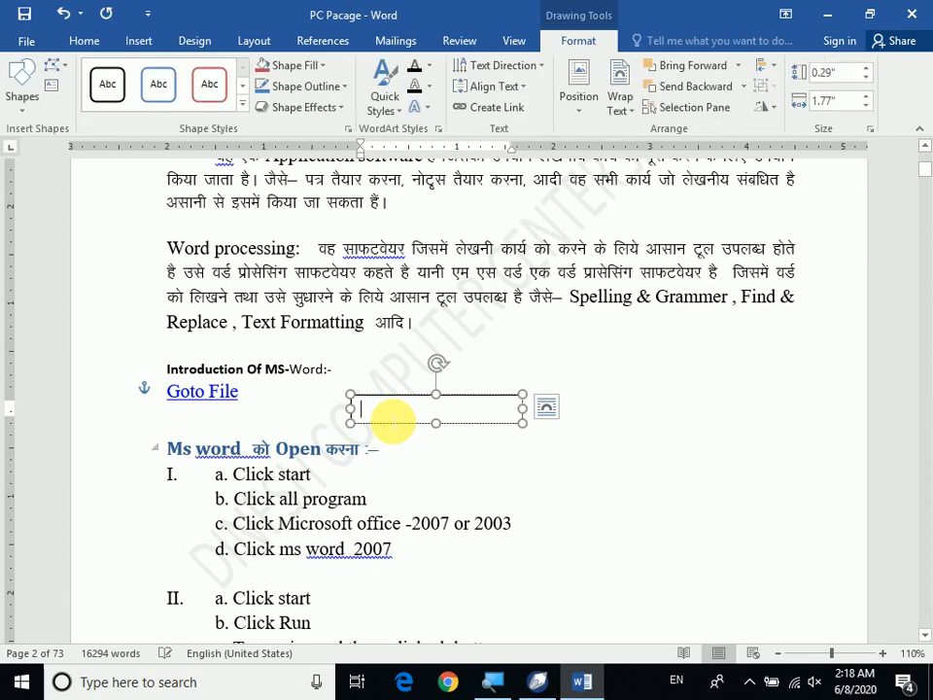
text(MS word)
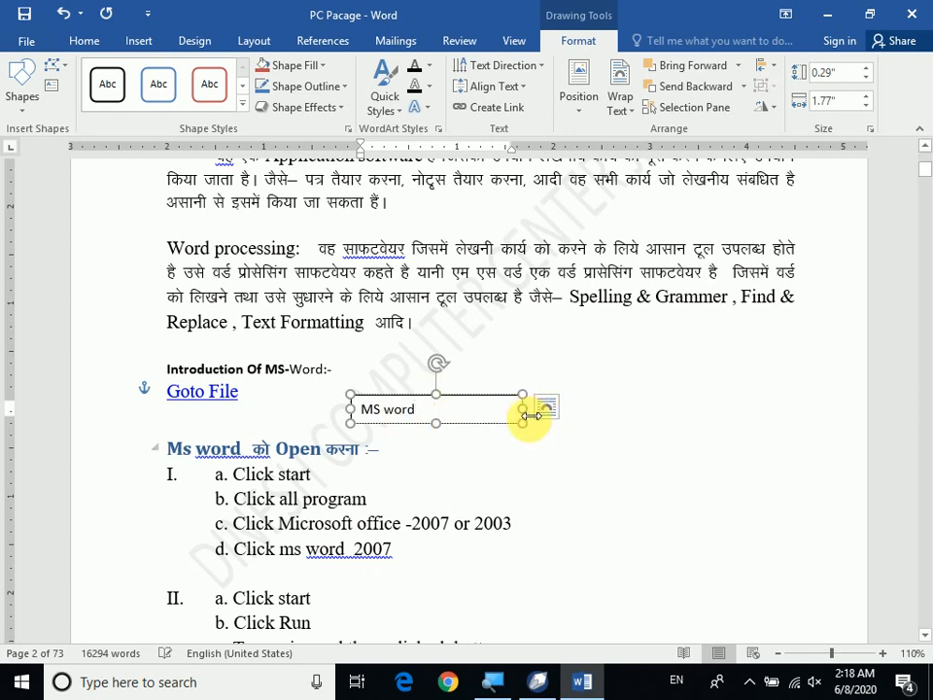
- Narrow the "MS word" text box to about 1.17", move it slightly up, and apply the solid red theme shape style
drag(532, 416, 408, 398)
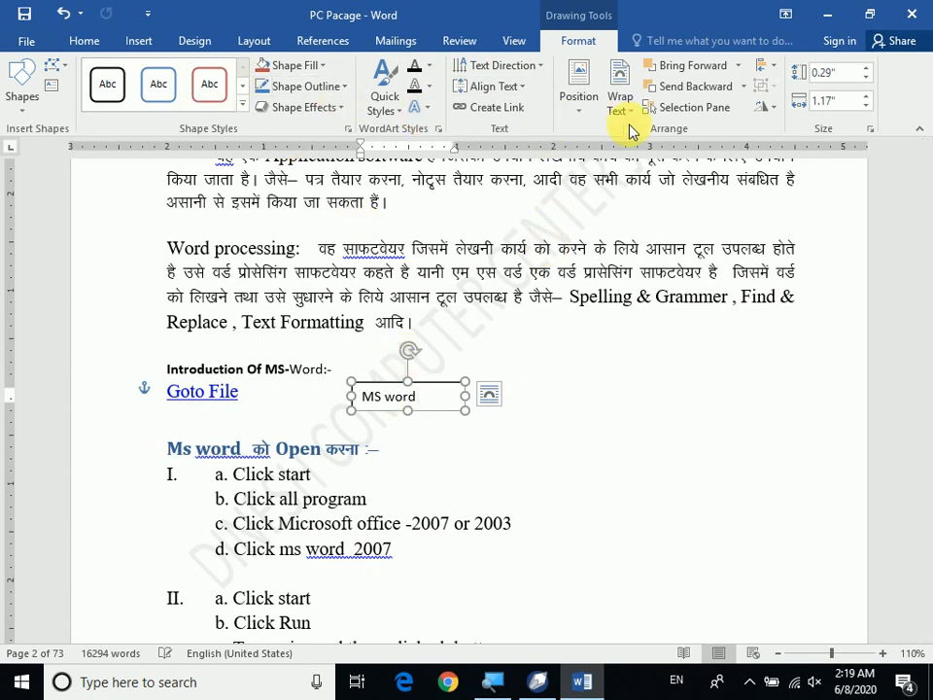
click(241, 107)
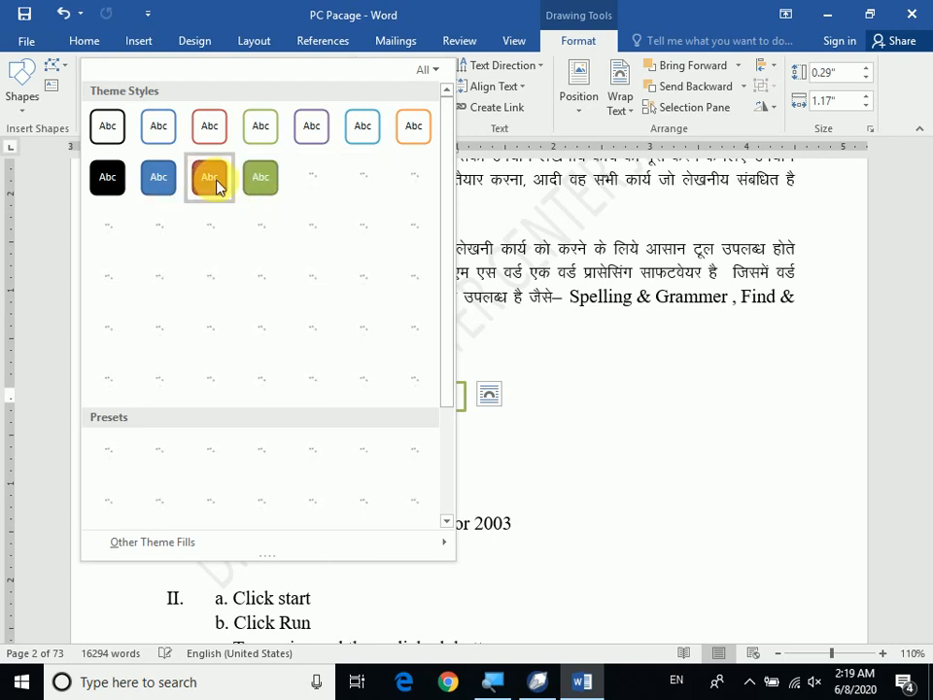
click(215, 186)
click(406, 411)
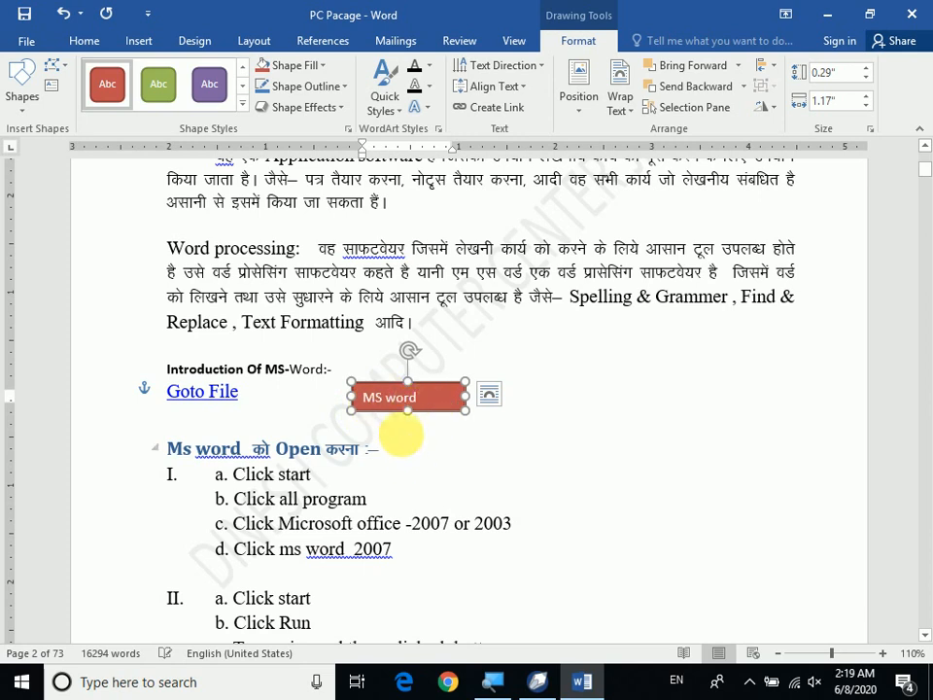
- Apply a long-dash outline to the "MS word" text box
click(335, 90)
mouse_move(324, 316)
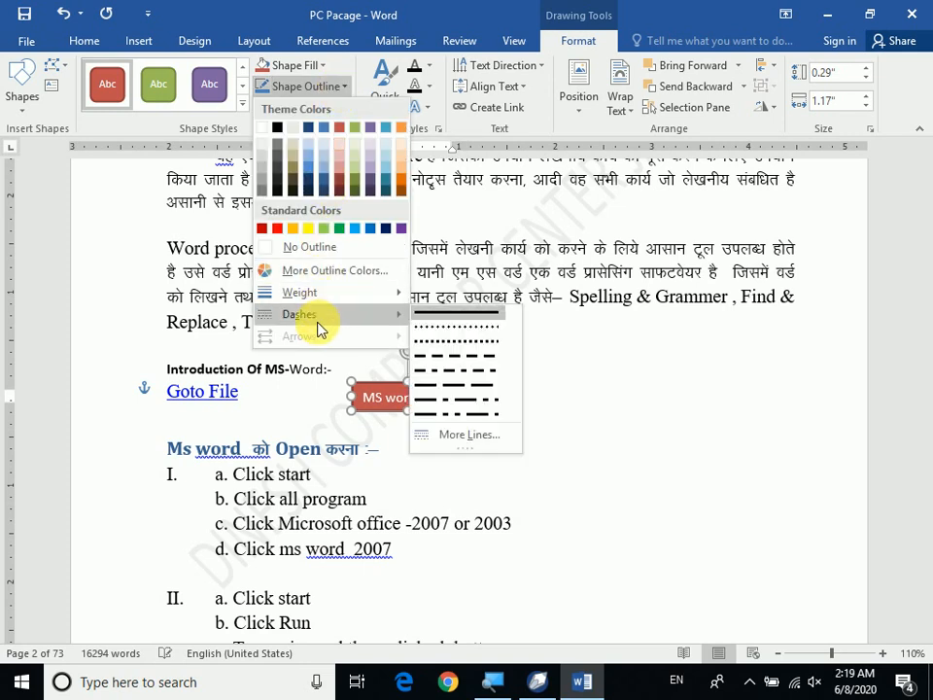
click(438, 388)
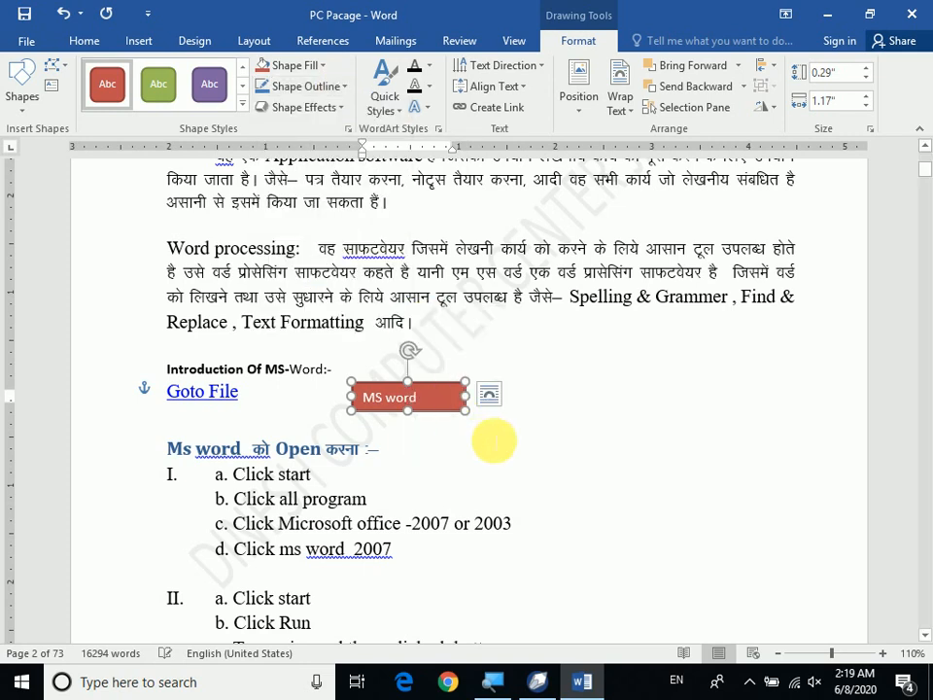
- Remove both the outline and the fill from the "MS word" text box
click(345, 87)
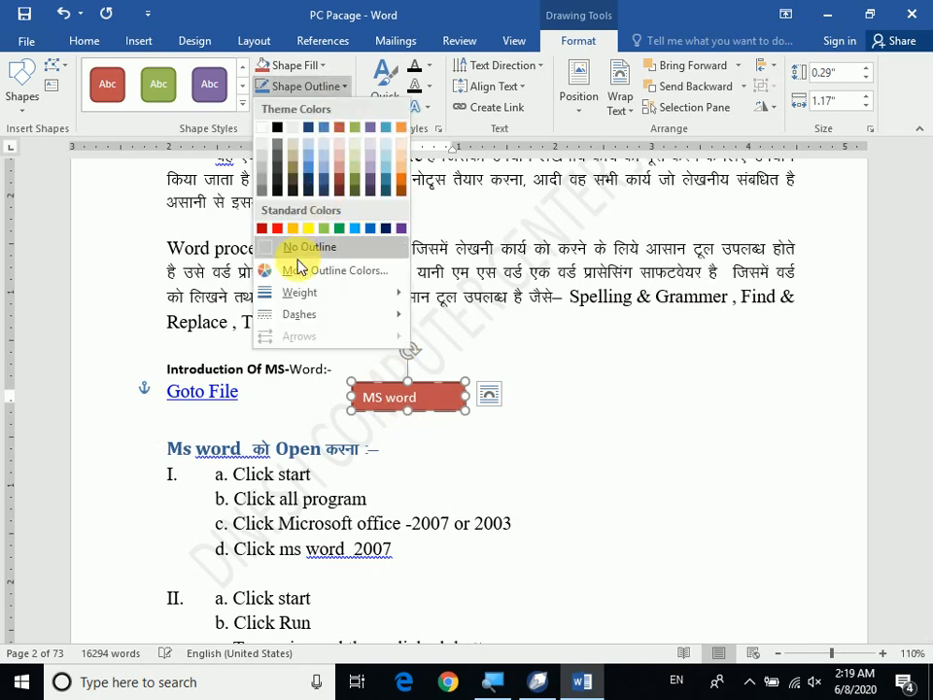
click(304, 255)
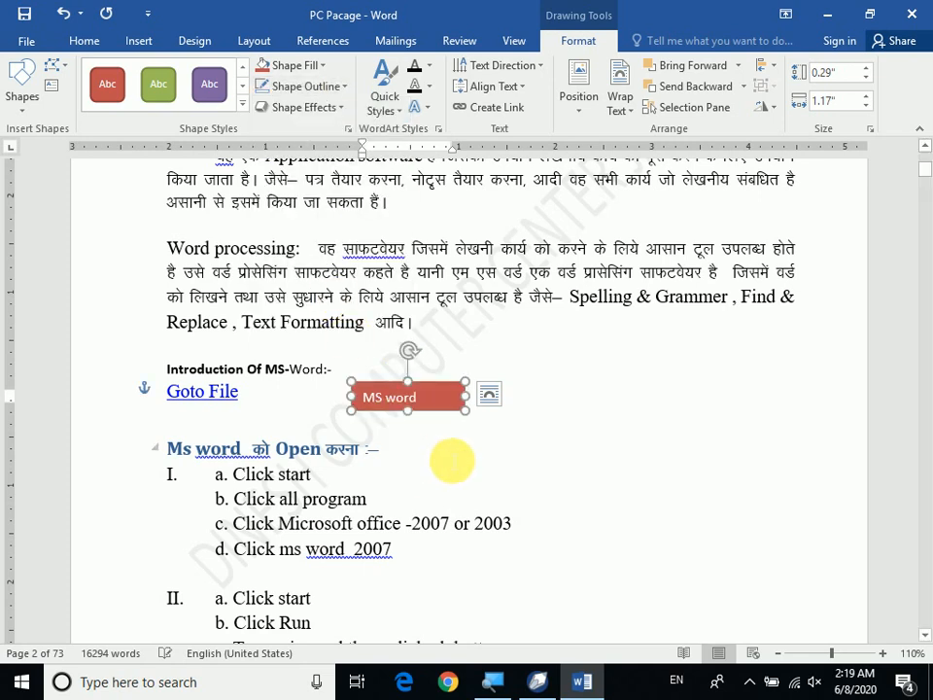
click(450, 460)
click(449, 395)
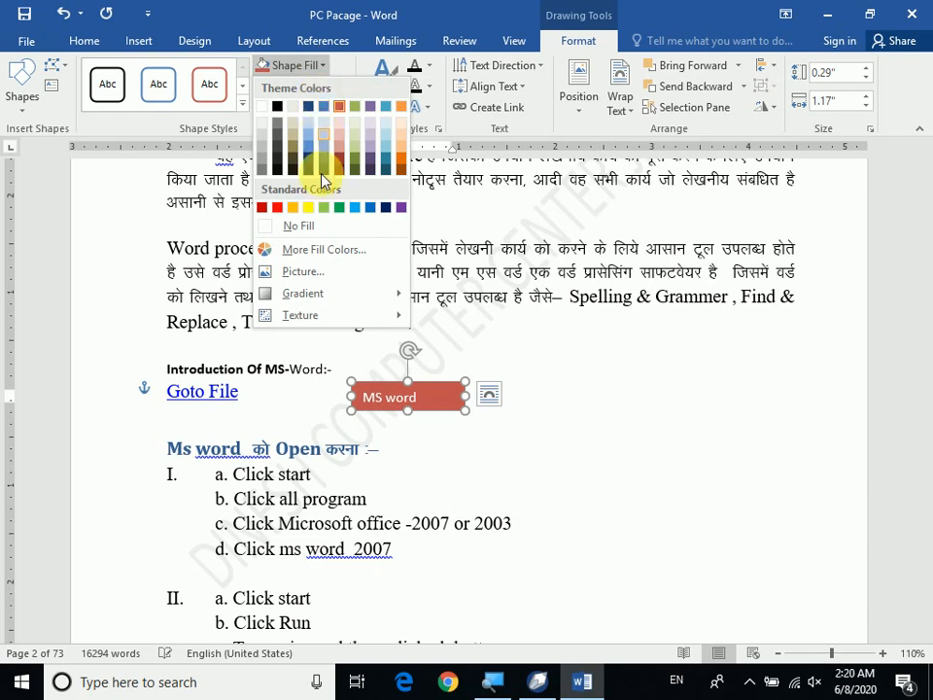
click(298, 226)
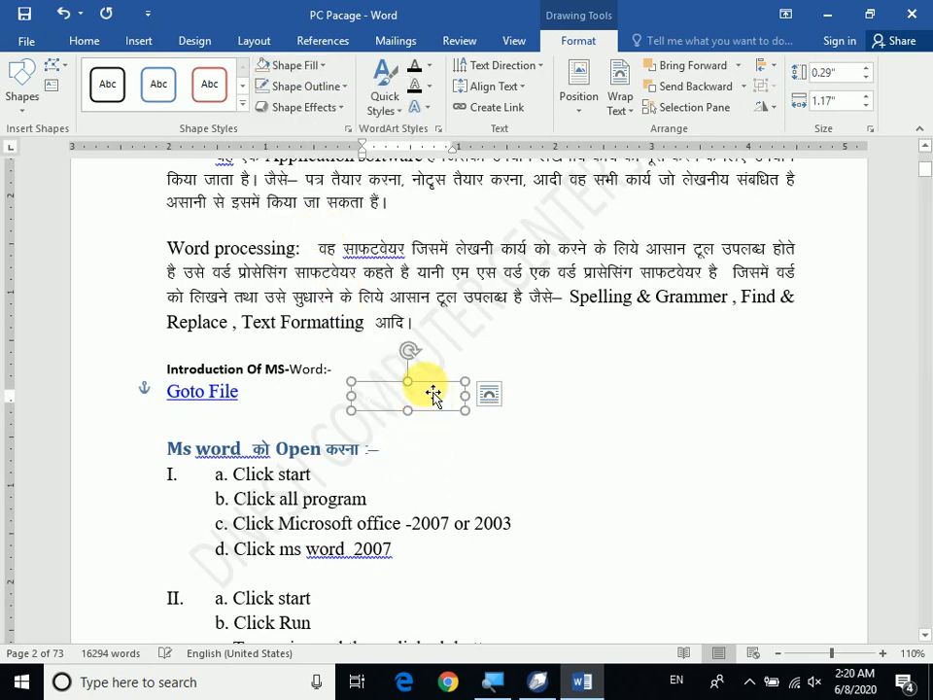
- Change the font color of the "MS word" text inside the text box to black
click(78, 46)
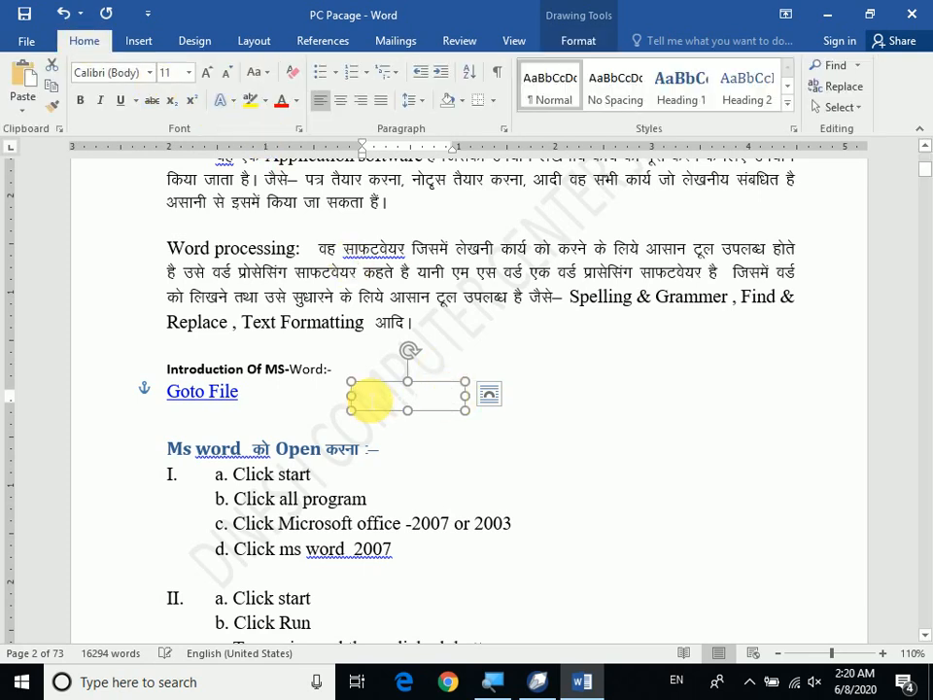
drag(371, 399, 463, 396)
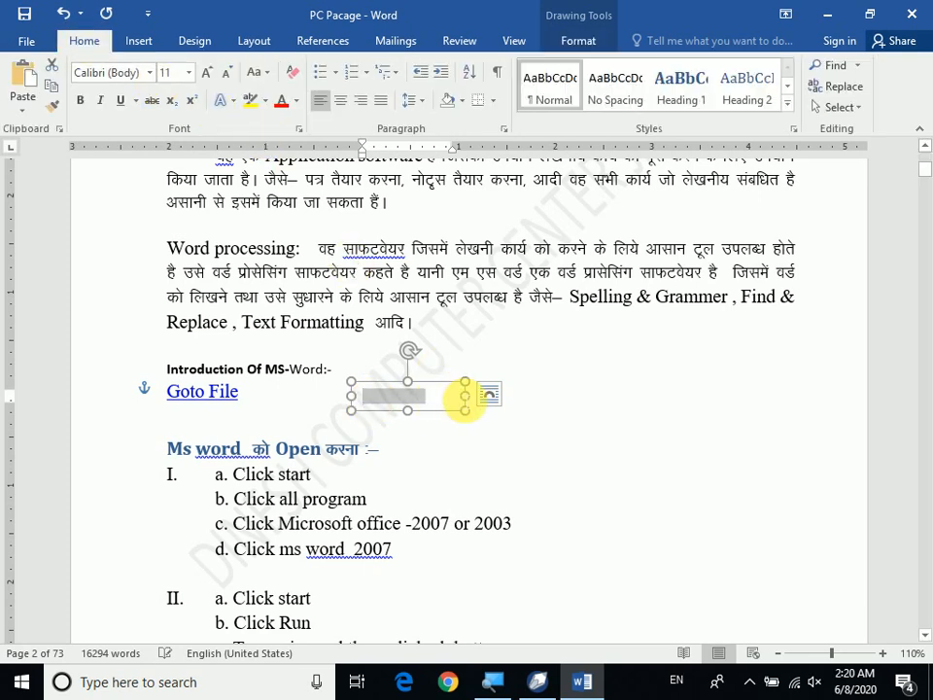
click(297, 100)
click(296, 167)
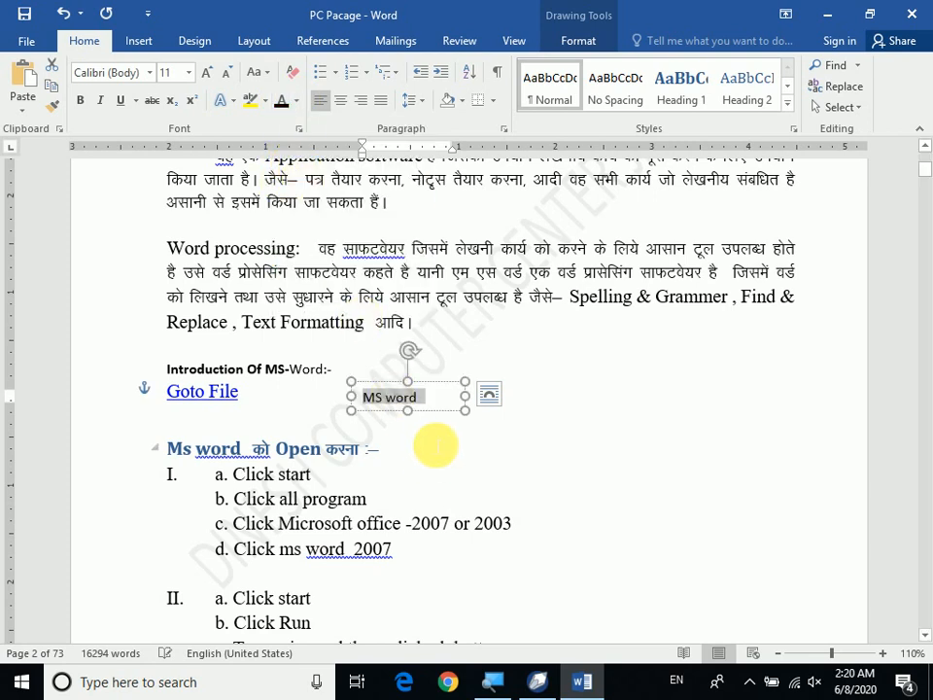
click(427, 442)
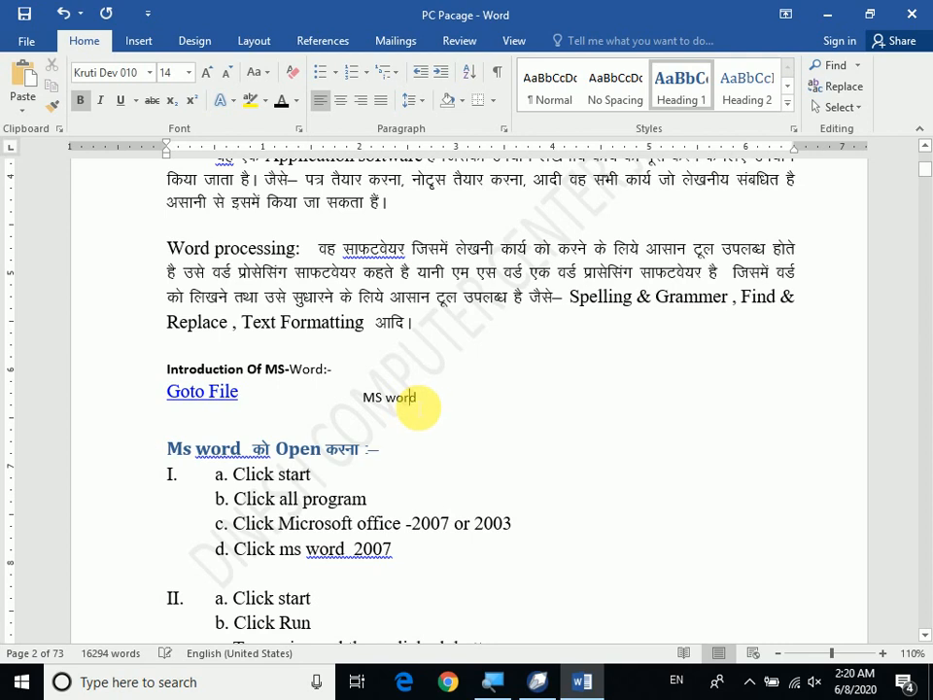
- Move the "MS word" text box to several spots on the page, ending slightly above and beside the "Ms word को Open करना" heading
mouse_move(416, 400)
mouse_down()
mouse_move(427, 392)
mouse_move(510, 392)
mouse_move(572, 368)
mouse_move(567, 392)
mouse_up()
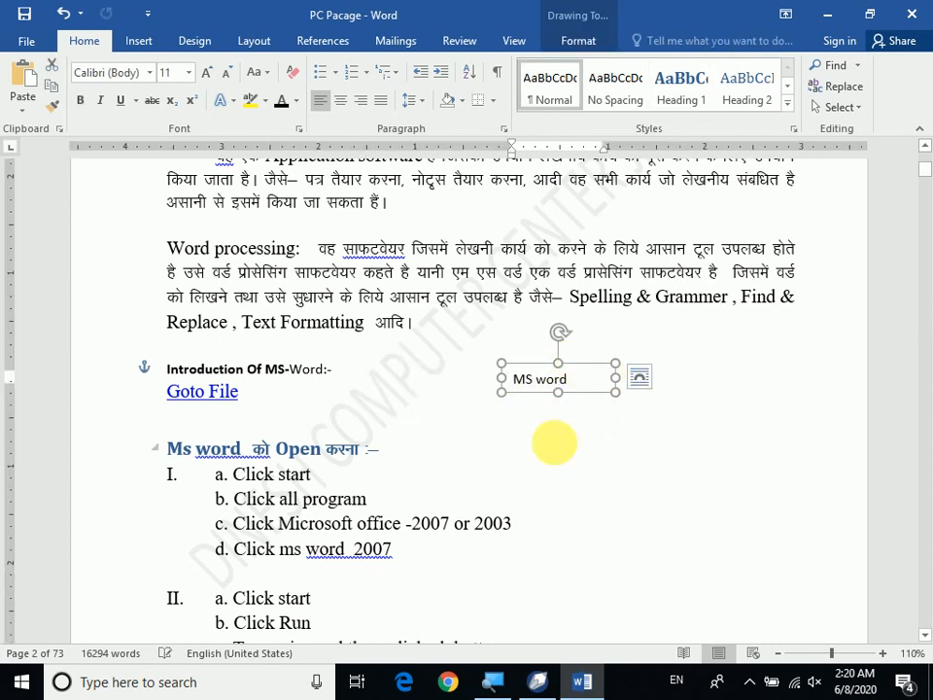
click(552, 445)
mouse_move(562, 397)
mouse_down()
mouse_move(567, 366)
mouse_move(354, 272)
mouse_move(299, 236)
mouse_move(476, 204)
mouse_up()
click(478, 391)
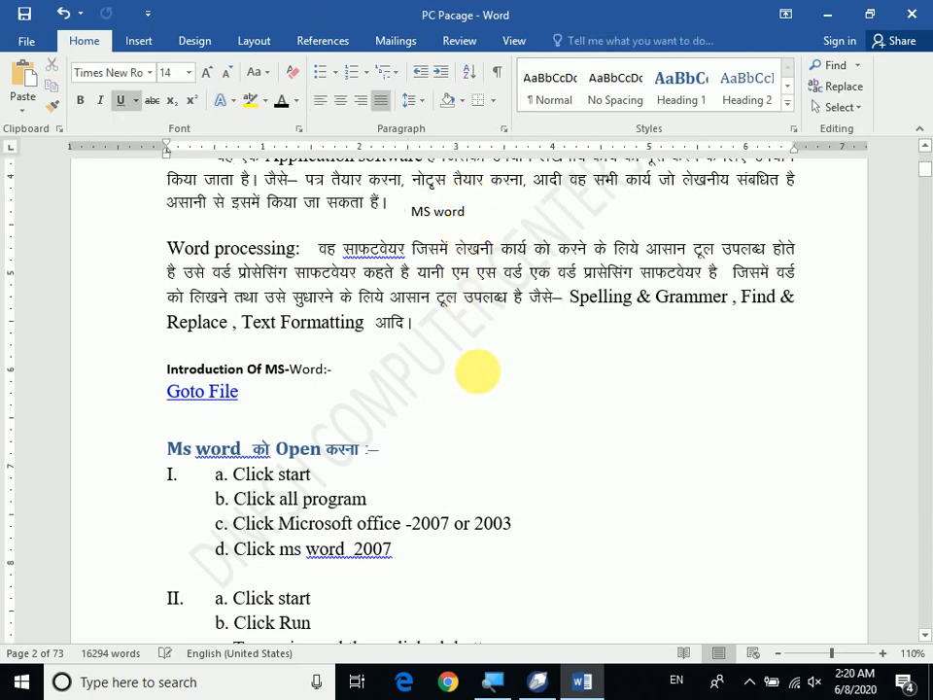
click(469, 205)
drag(482, 206, 534, 428)
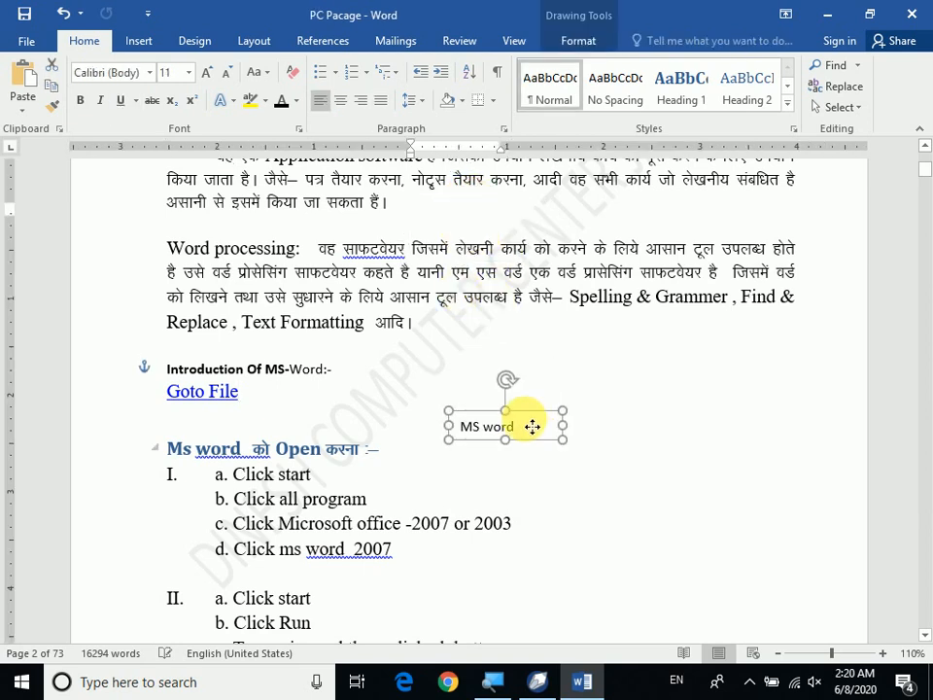
click(583, 39)
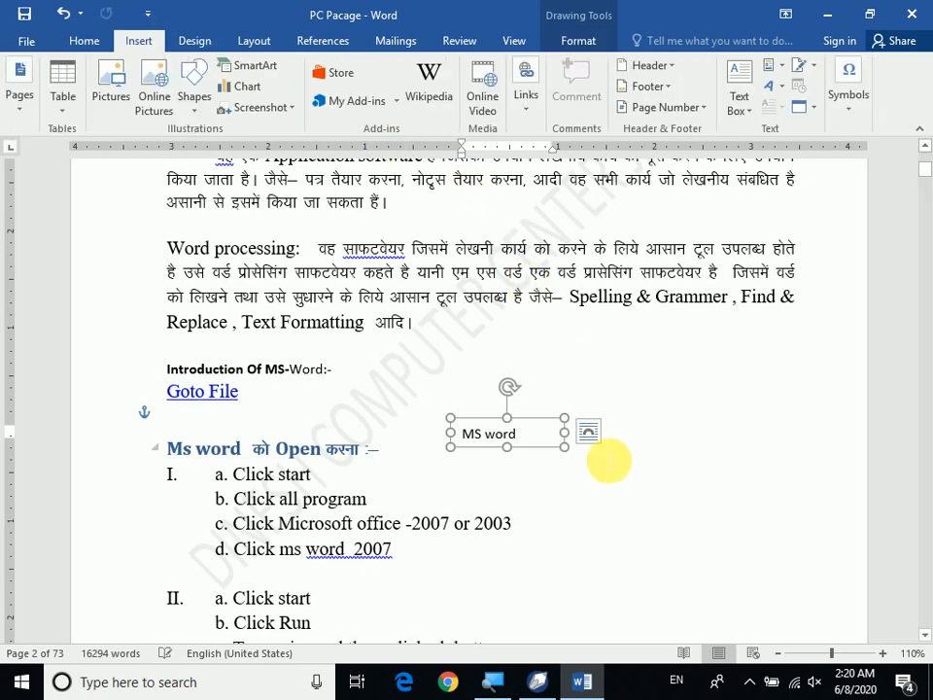
click(744, 115)
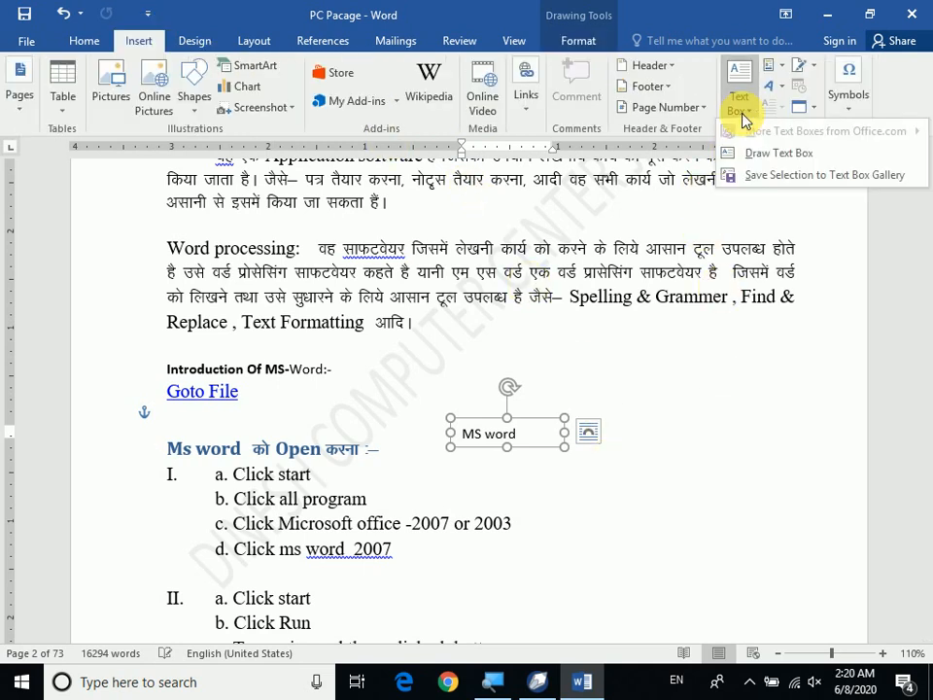
click(768, 152)
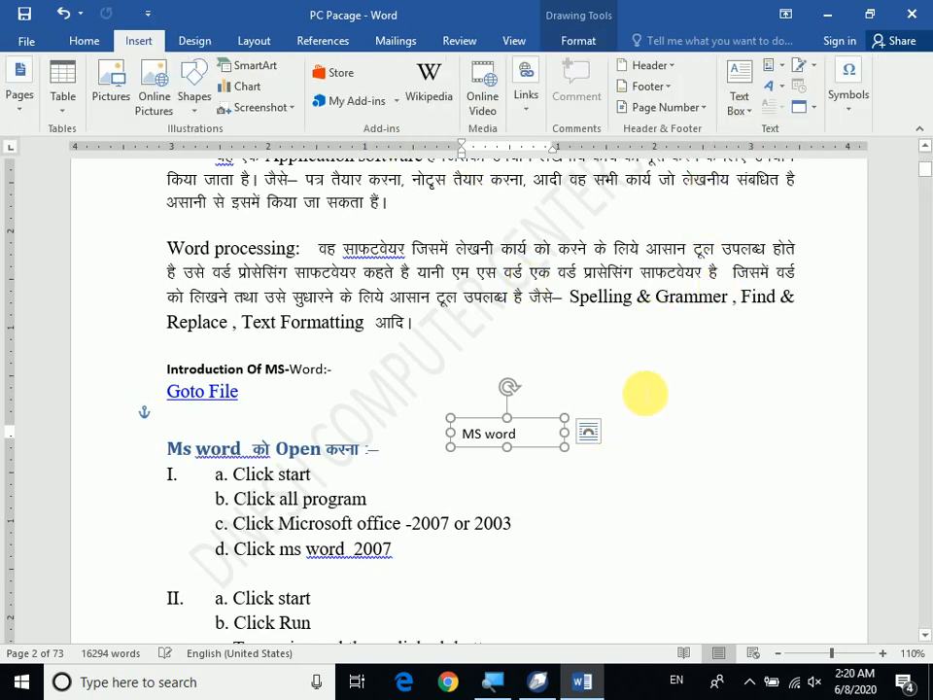
click(637, 375)
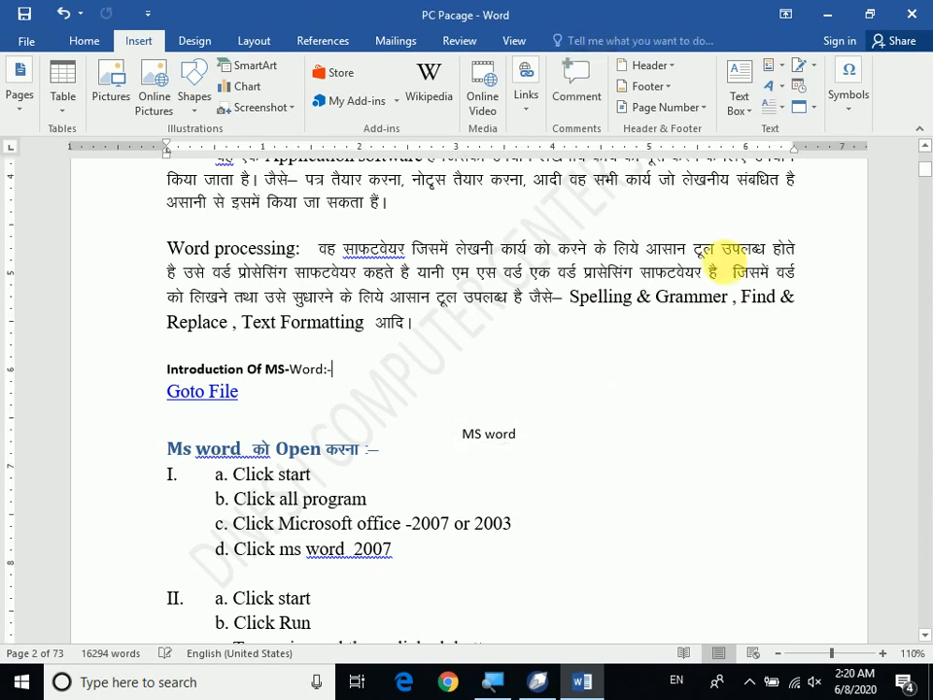
- Insert the built-in Facet Quote text box and move it beside the "Click start" list, just below the "MS word" text box
click(741, 108)
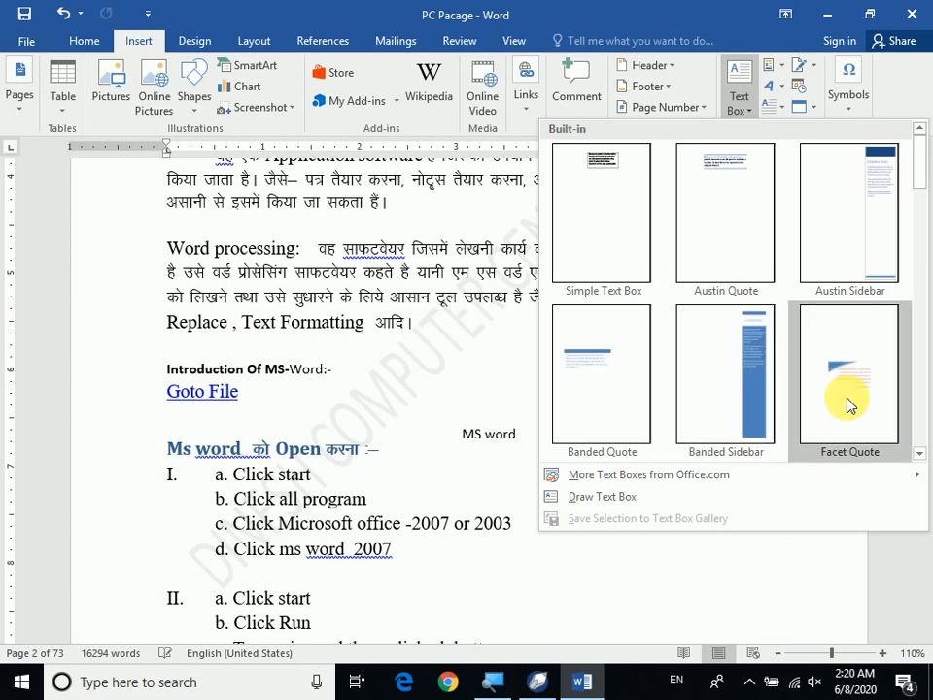
key(Escape)
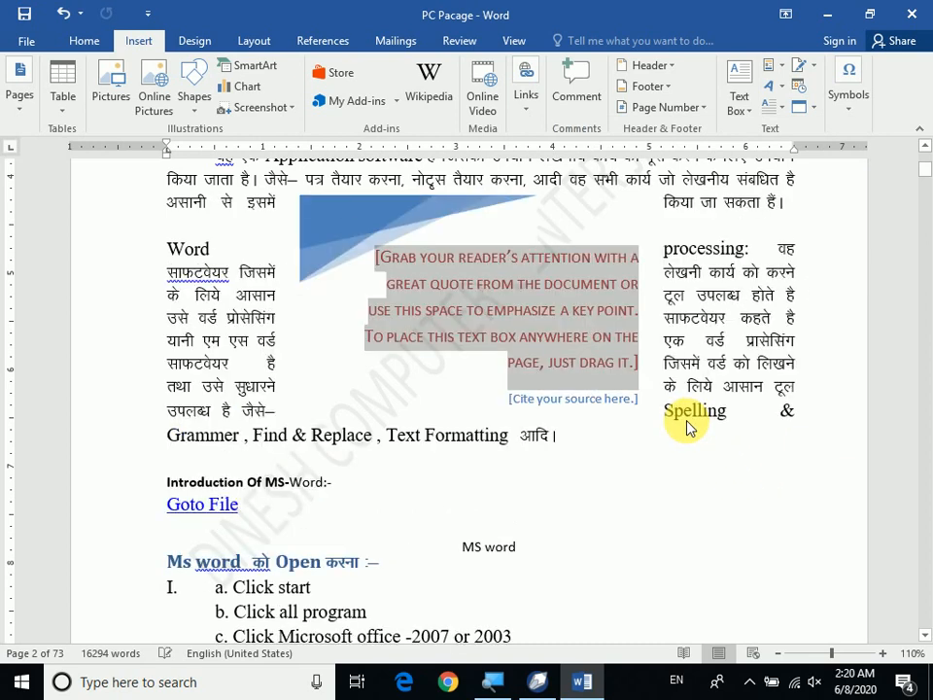
drag(530, 197, 677, 444)
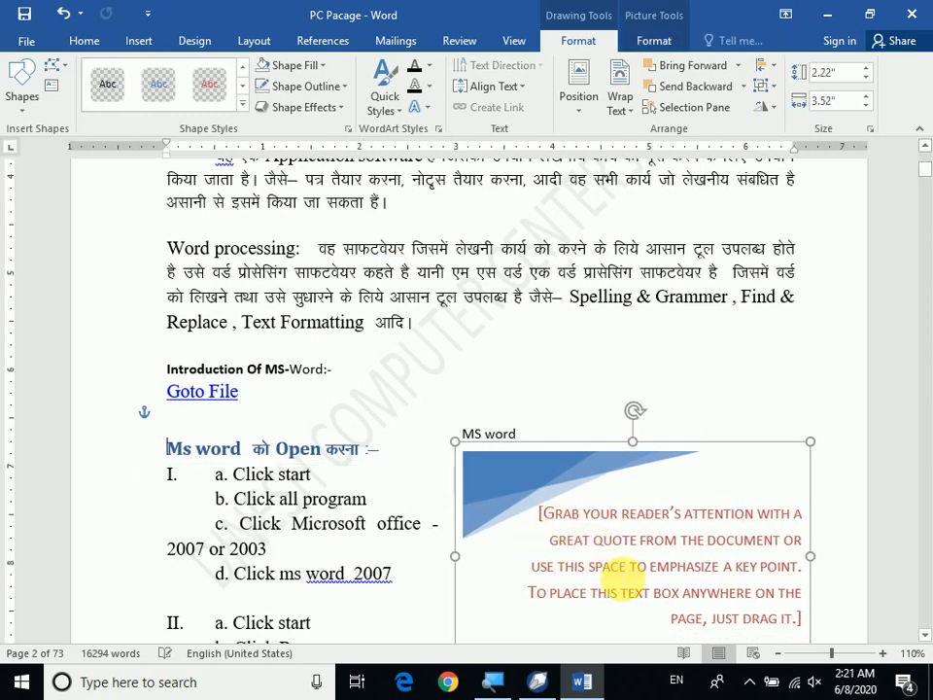
- Select the placeholder text of the Facet Quote box, and delete the whole quote box from the page
click(662, 552)
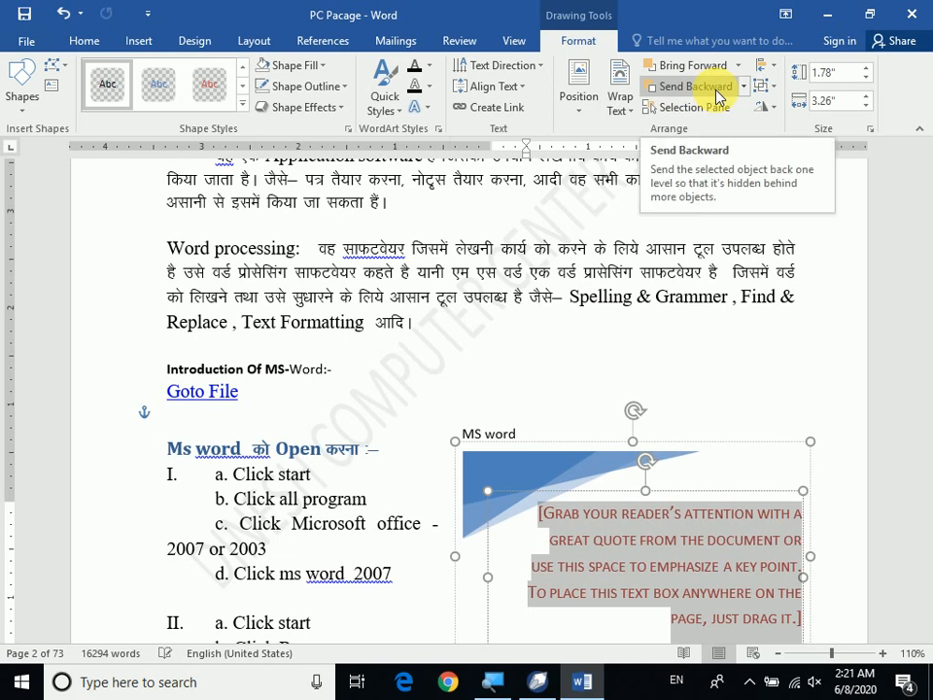
click(689, 457)
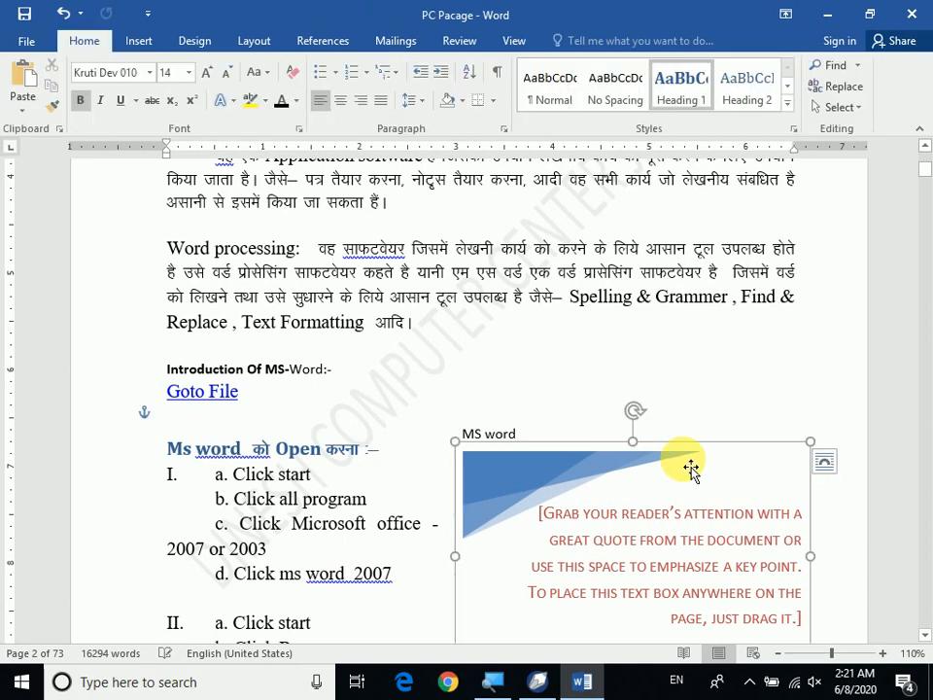
key(Delete)
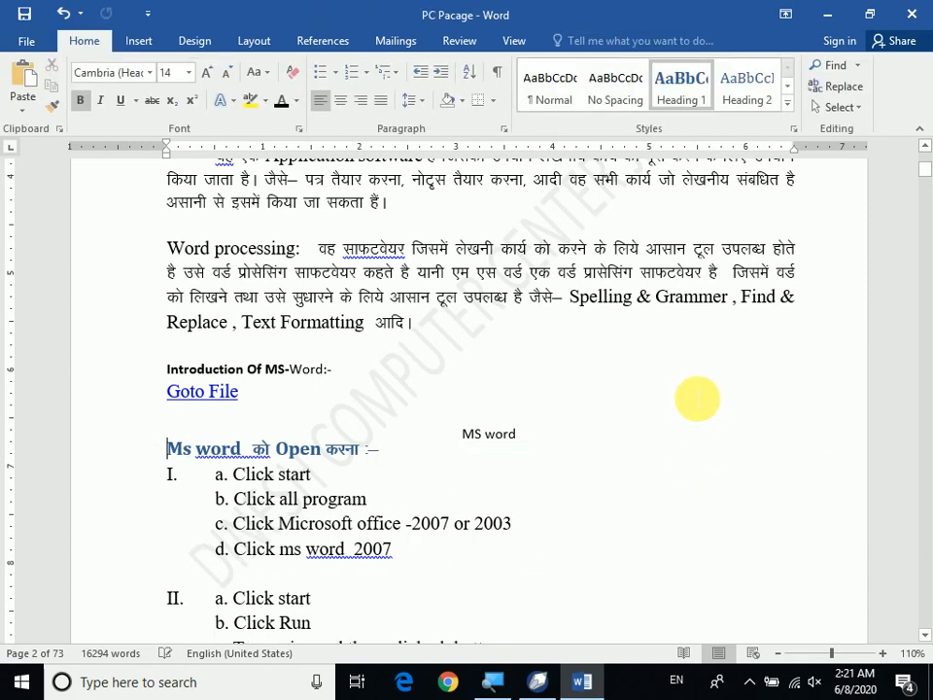
click(136, 43)
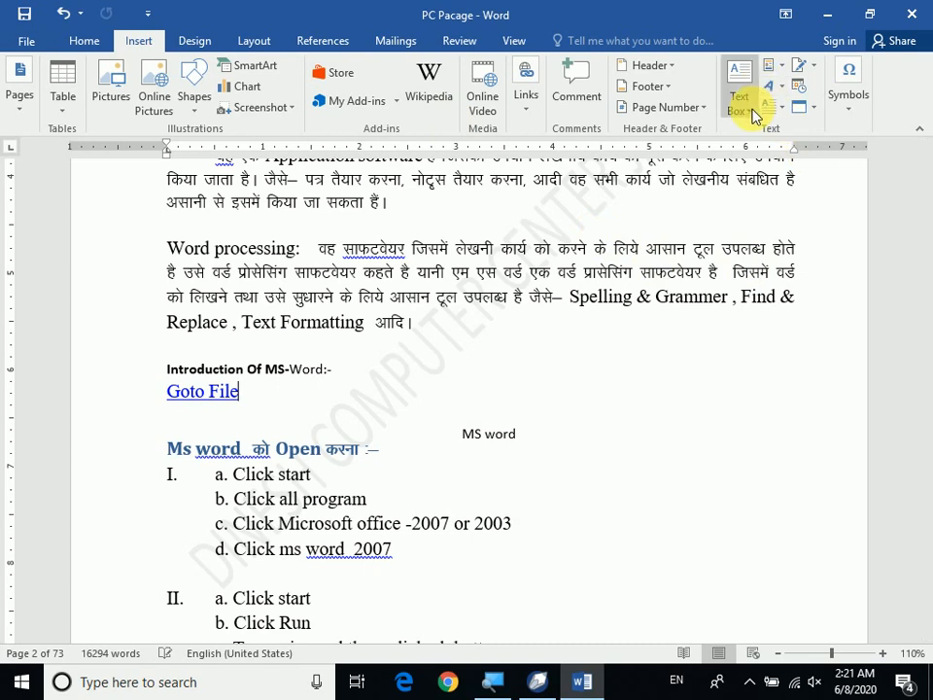
click(158, 102)
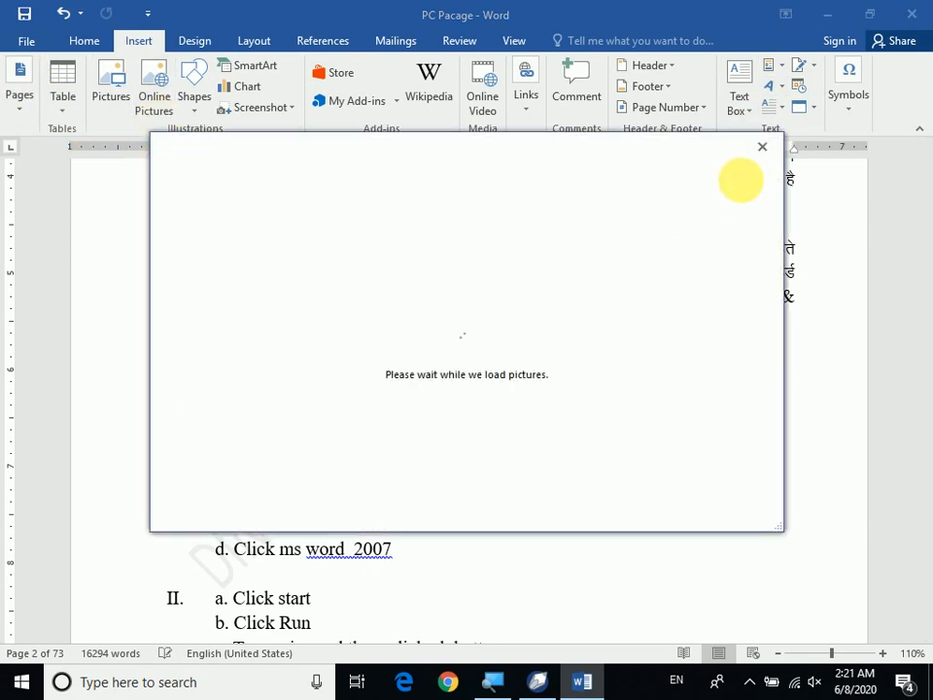
click(762, 146)
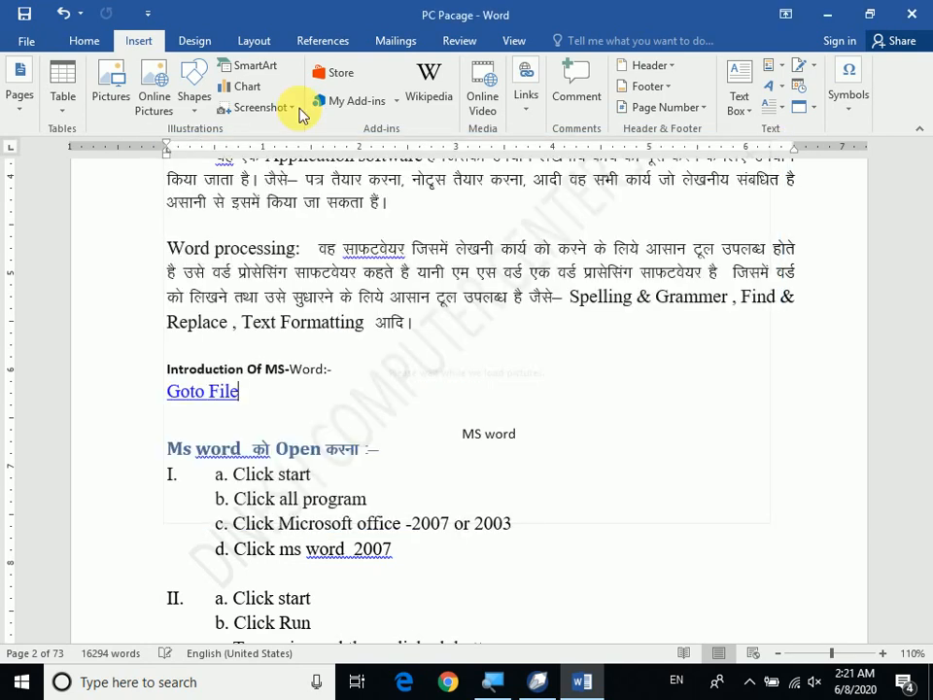
- Draw a rectangle about 1.61" wide and 1" high beside the "MS word" text and apply the solid black theme shape style
click(199, 117)
click(194, 97)
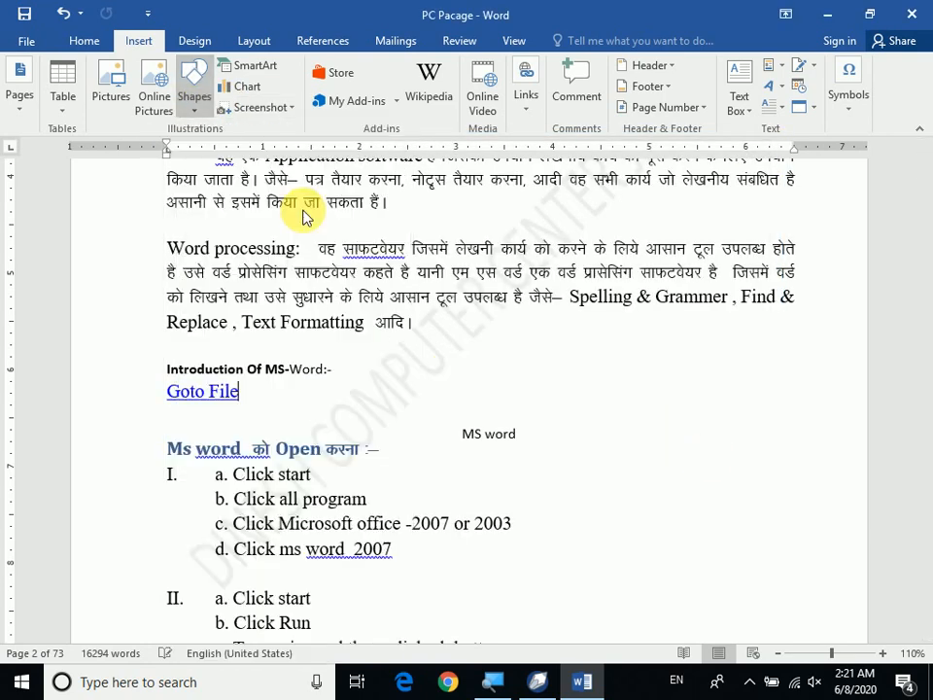
drag(631, 381, 788, 480)
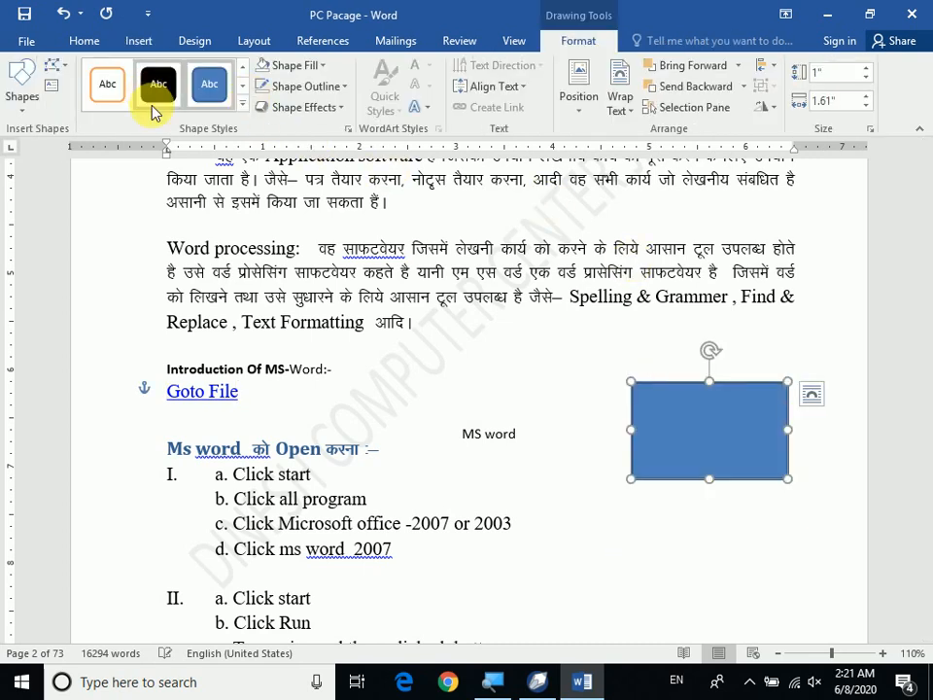
click(158, 86)
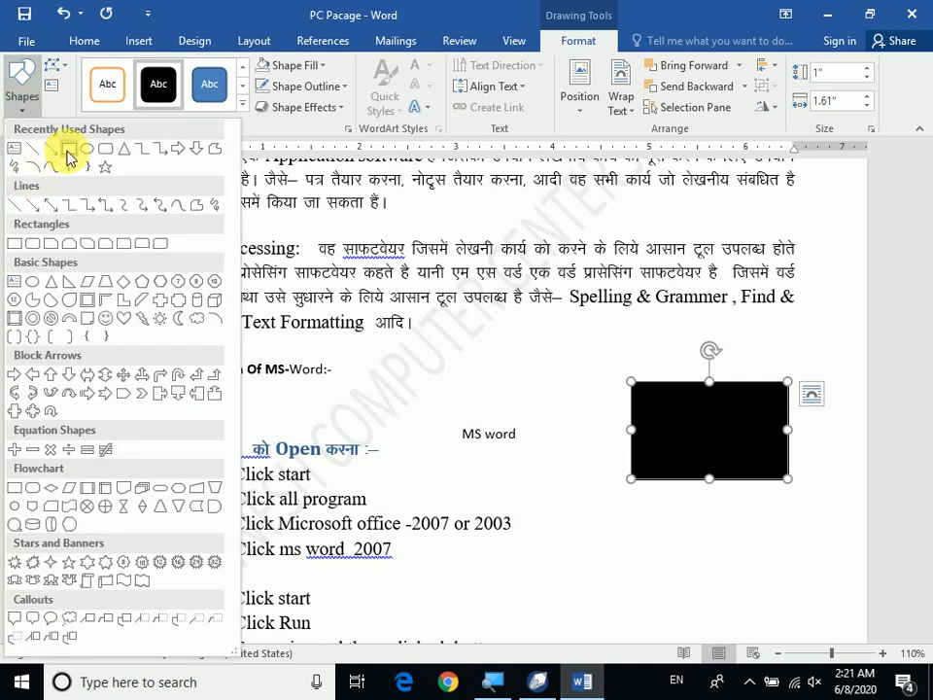
- Draw a second rectangle about 1.68" wide and 1.63" high overlapping the black one and apply the fifth-row red gradient theme style
click(68, 155)
mouse_move(639, 418)
mouse_down()
mouse_move(823, 554)
mouse_move(775, 553)
mouse_move(802, 575)
mouse_up()
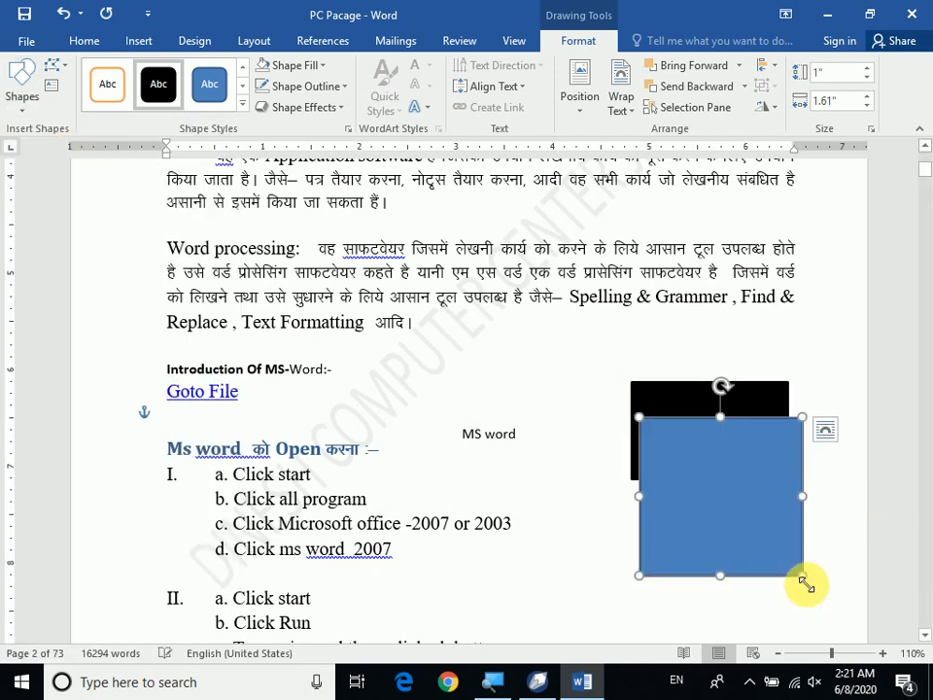
click(242, 107)
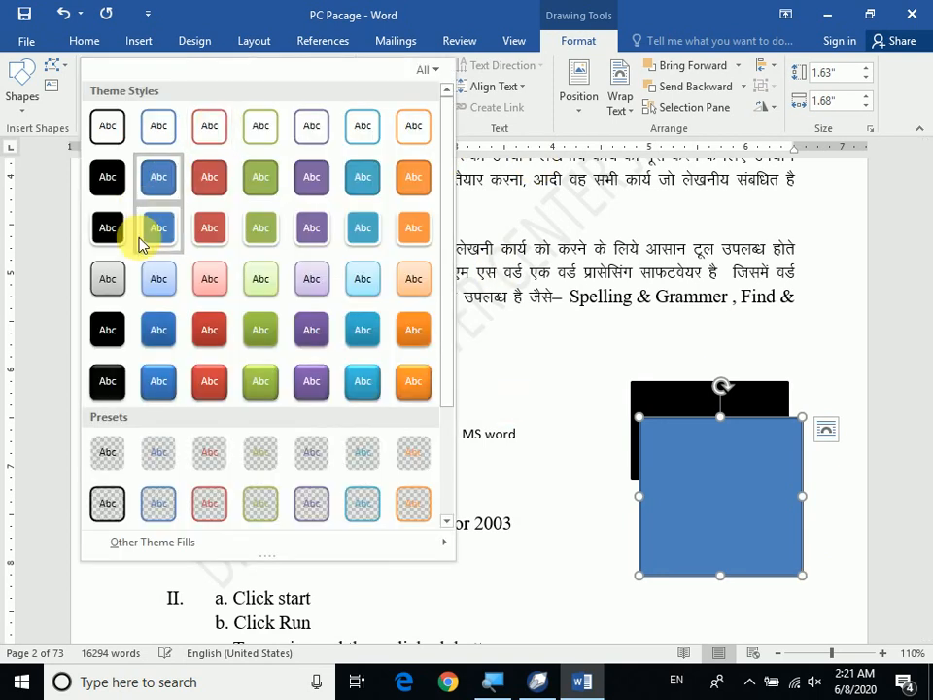
click(207, 334)
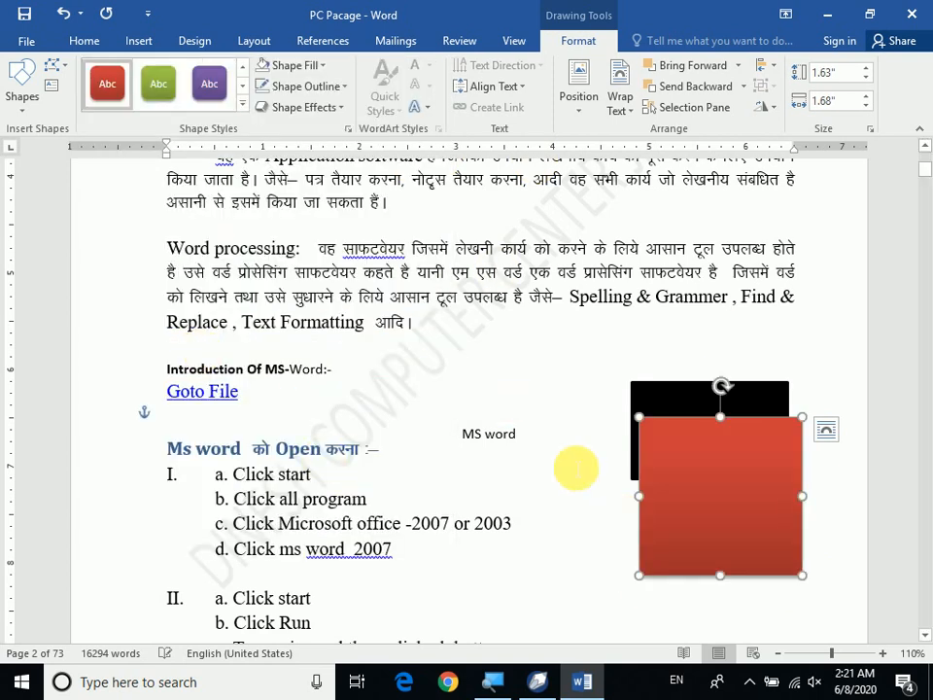
- Send the red rectangle backward one level so that it lies behind the black rectangle
click(577, 468)
click(662, 403)
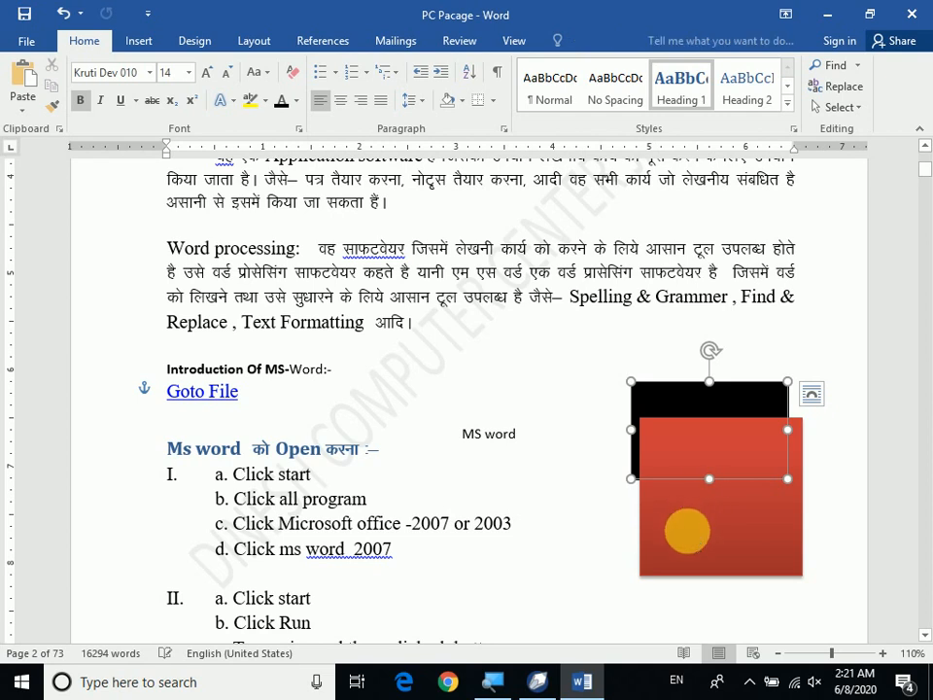
click(652, 546)
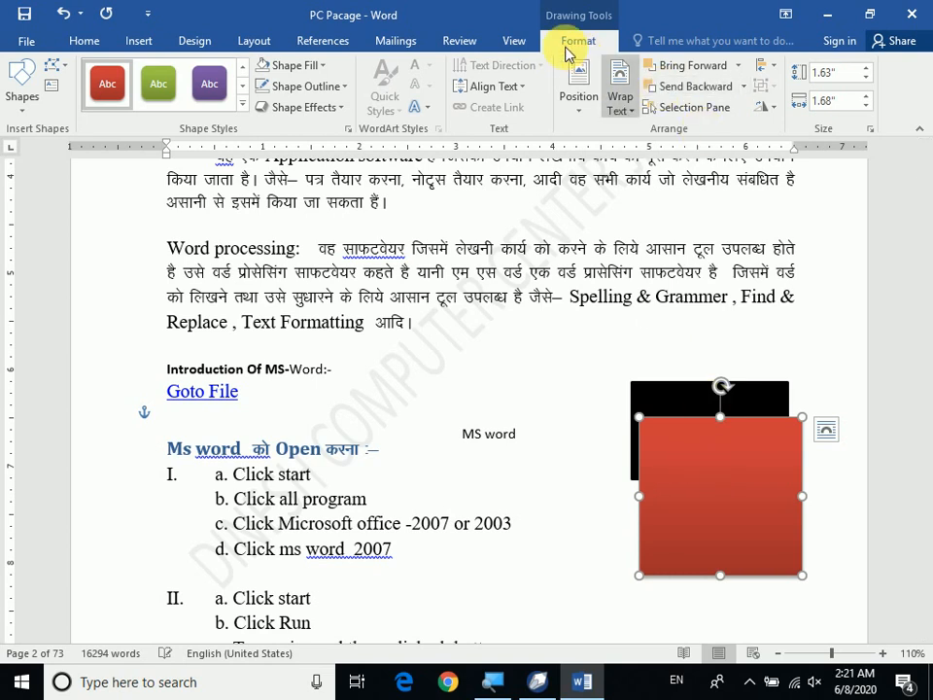
click(694, 87)
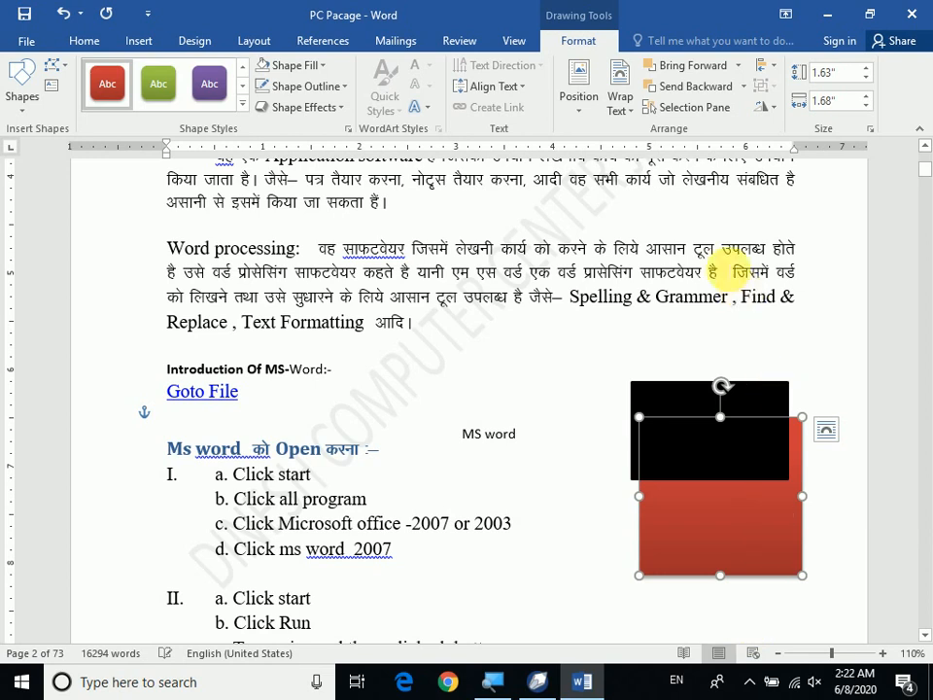
- Alternate the red rectangle between in front of and behind the black rectangle, finishing with it in front
click(690, 66)
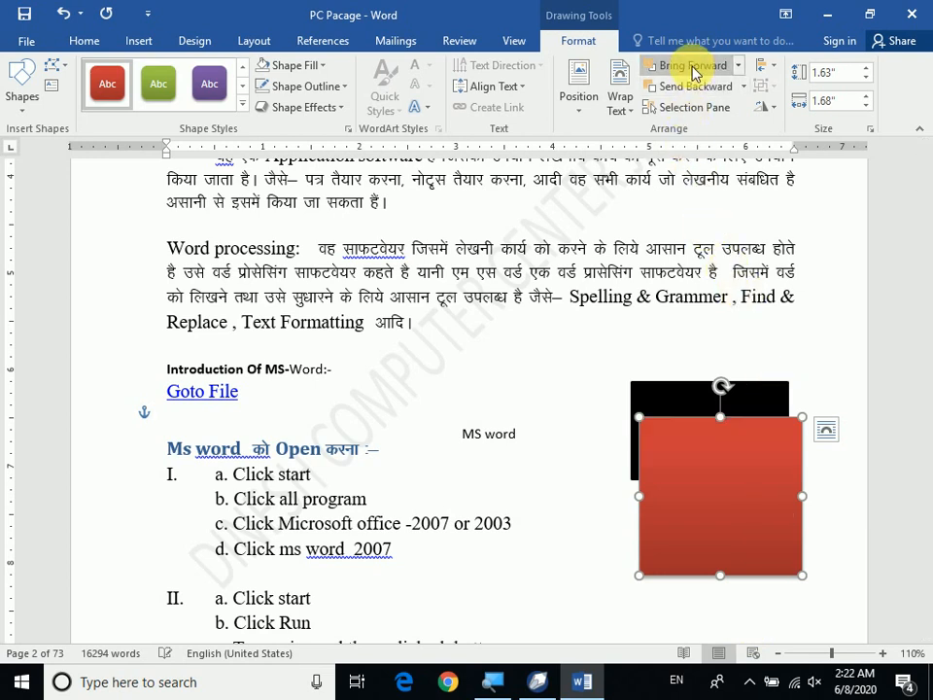
click(696, 87)
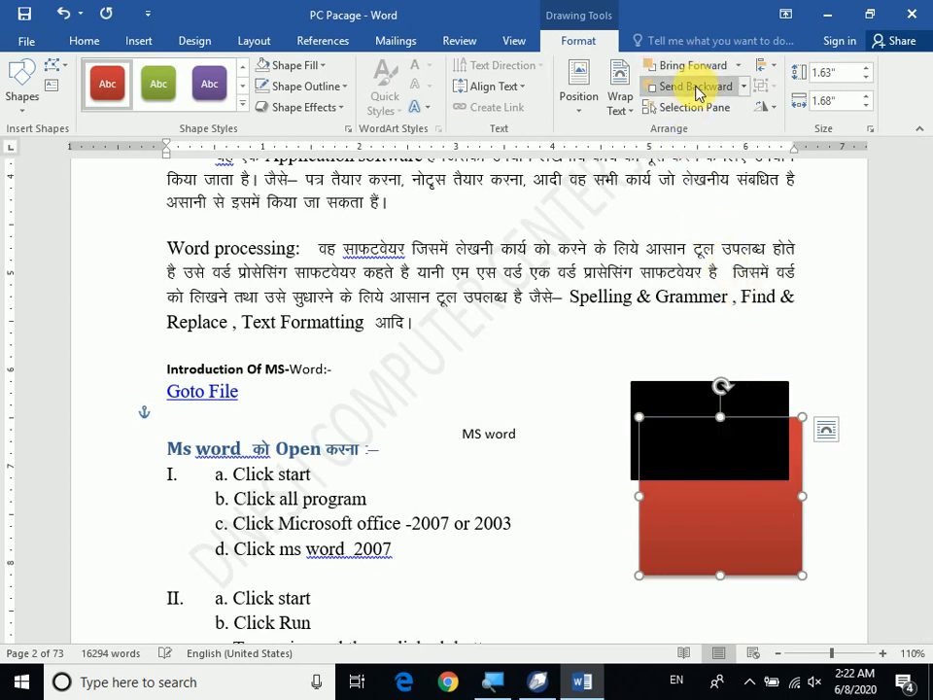
click(696, 68)
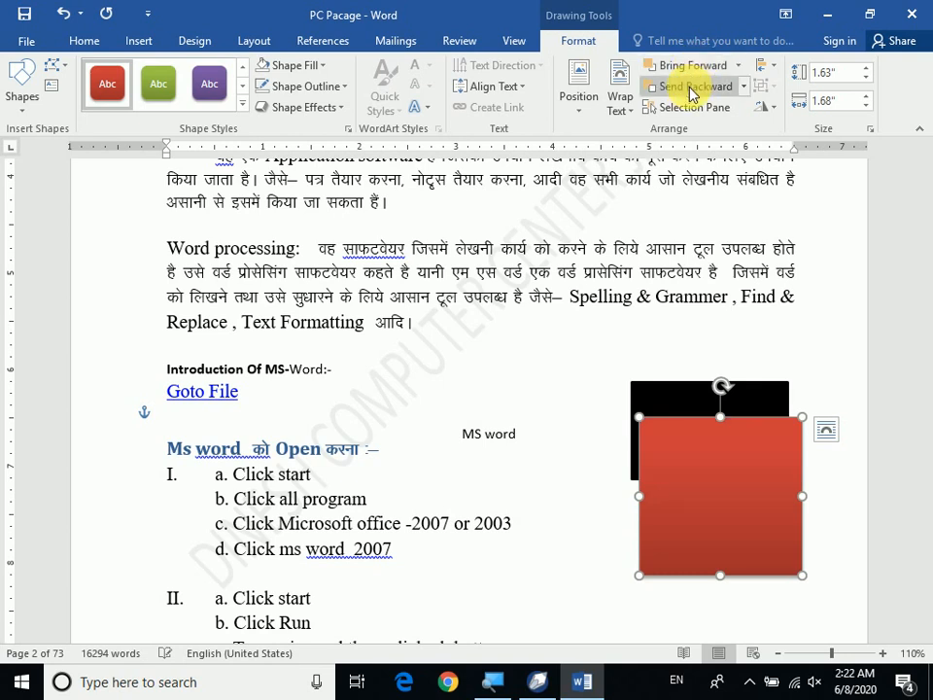
click(693, 87)
click(695, 67)
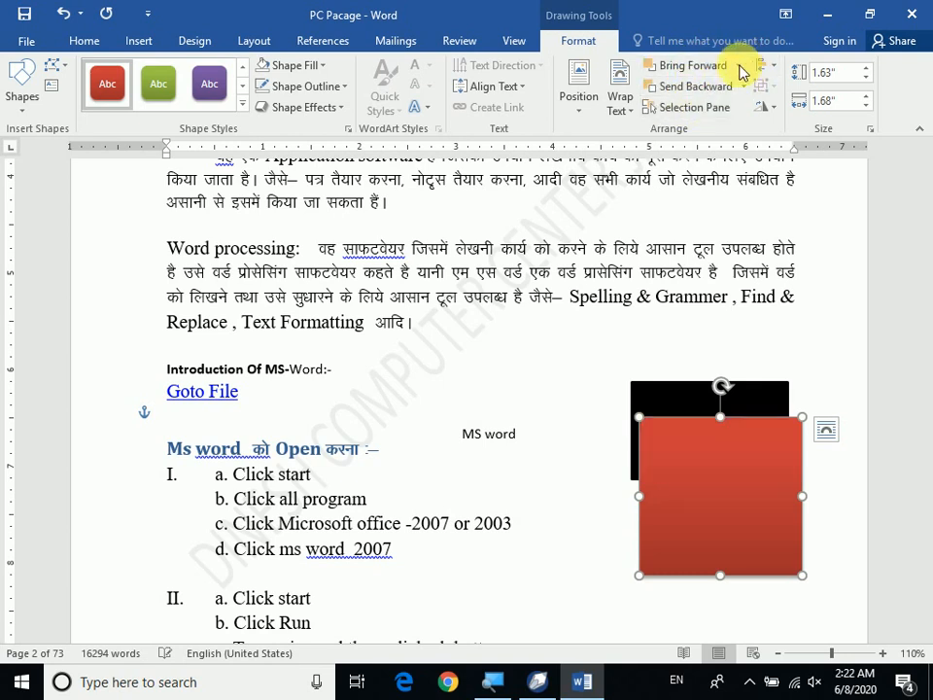
click(739, 66)
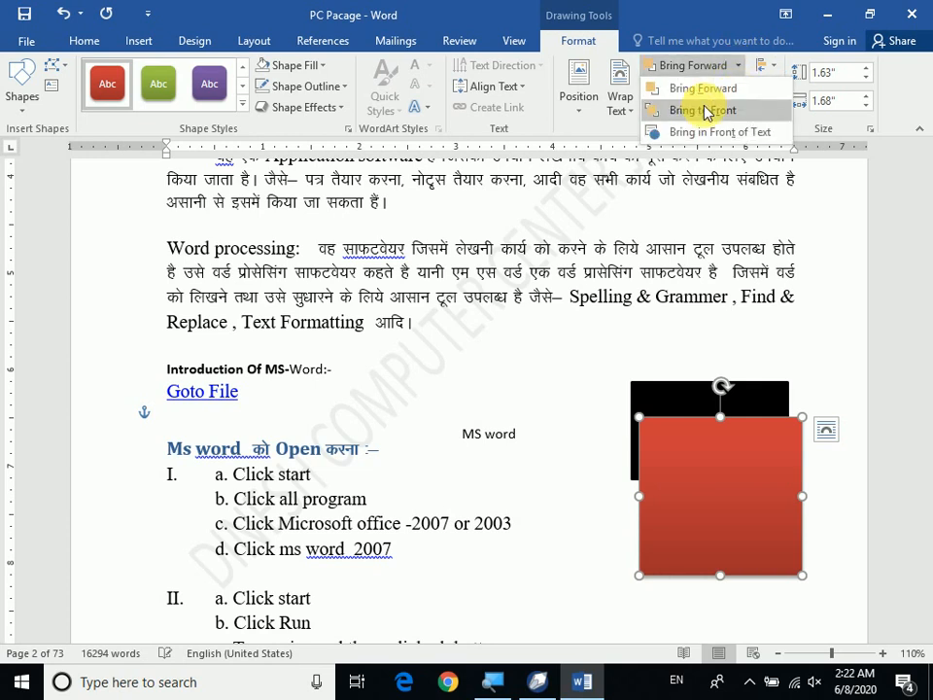
click(722, 492)
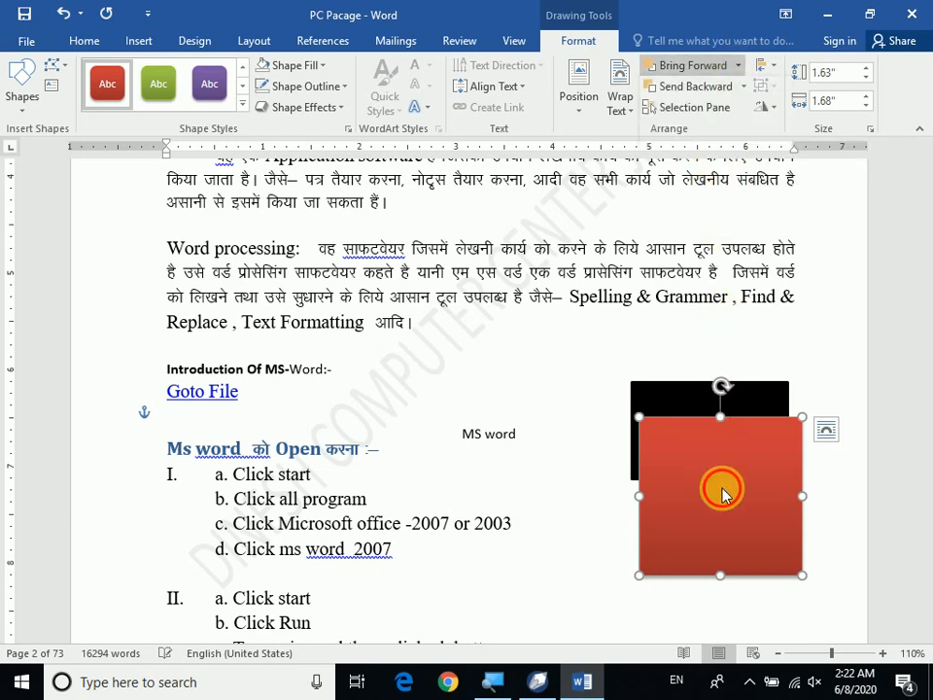
- Delete the red rectangle and the black rectangle from the page
click(587, 463)
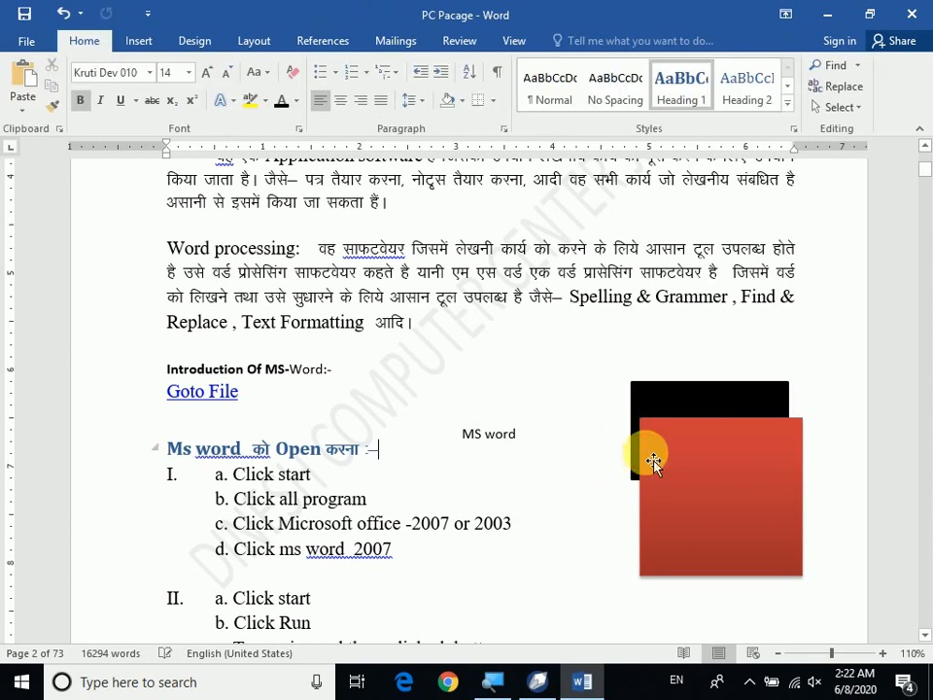
click(654, 462)
key(Delete)
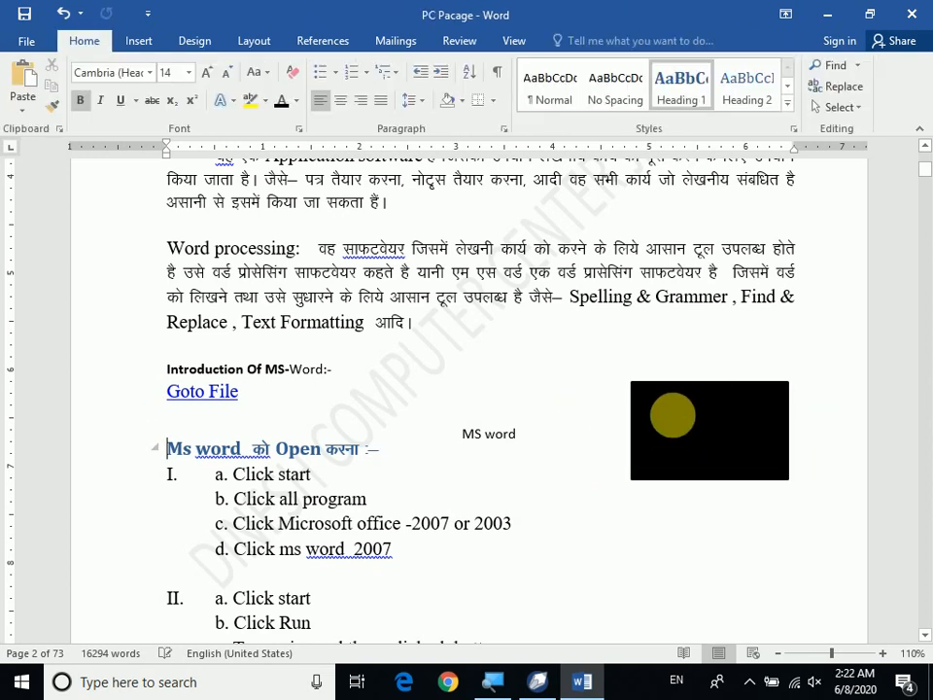
click(680, 426)
key(Delete)
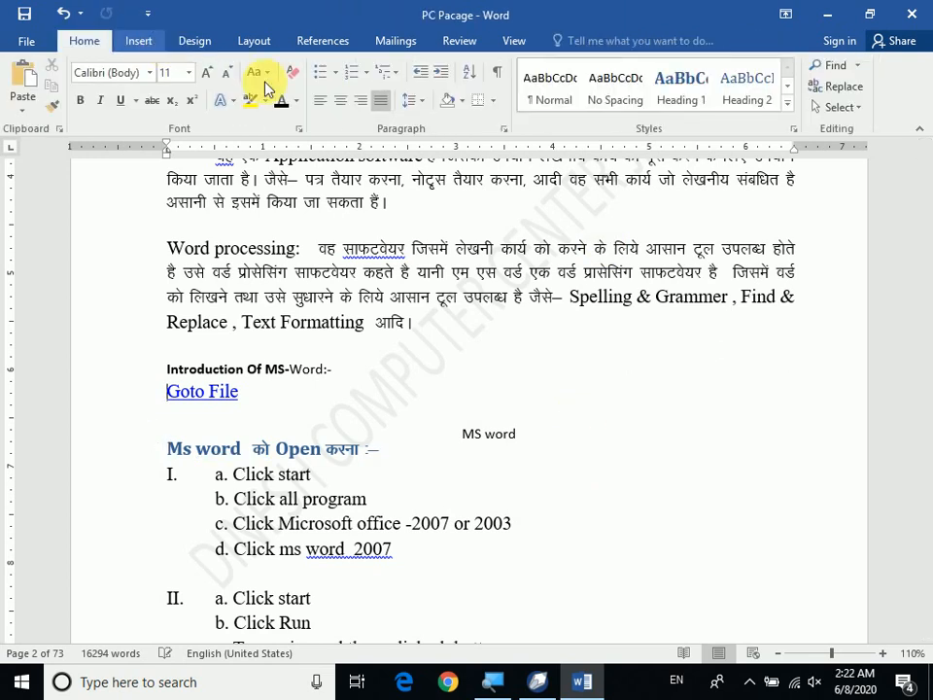
- Insert a blank equation before the "Goto File" link and move it to the end of the first "Click start" line
click(138, 40)
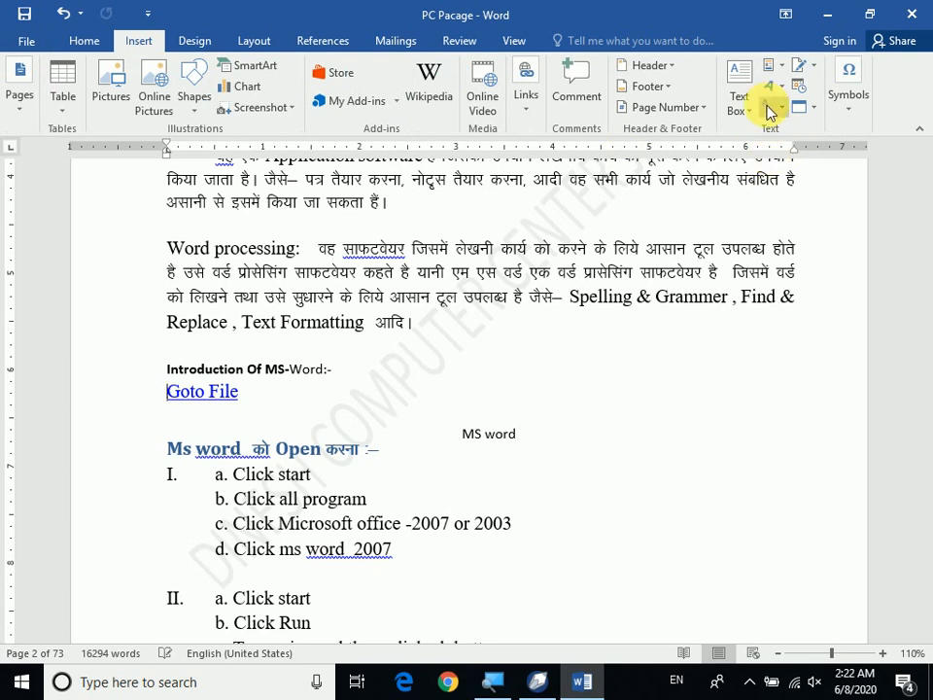
click(844, 119)
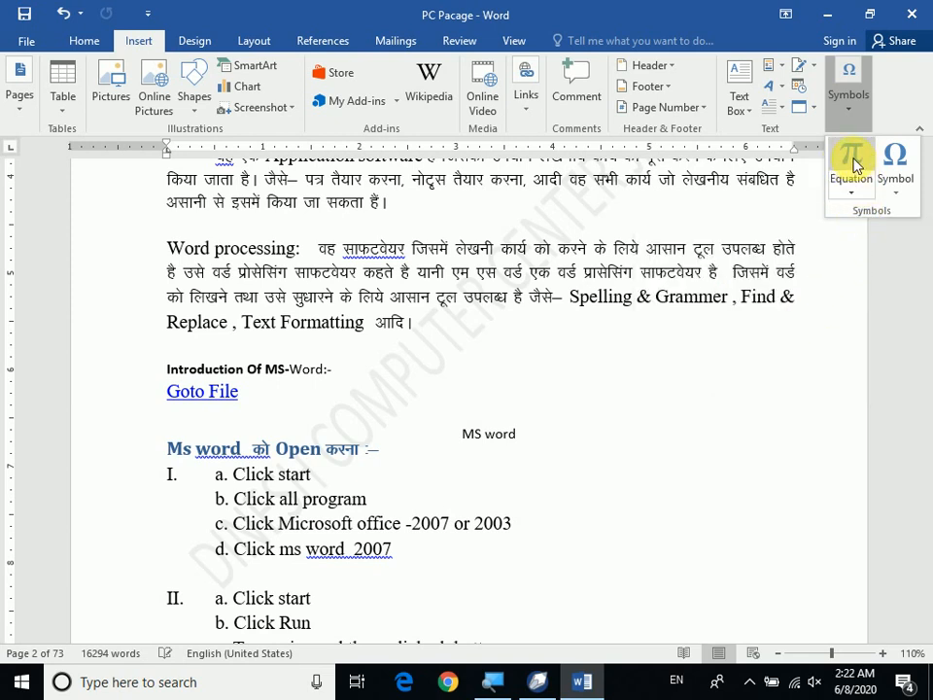
click(852, 163)
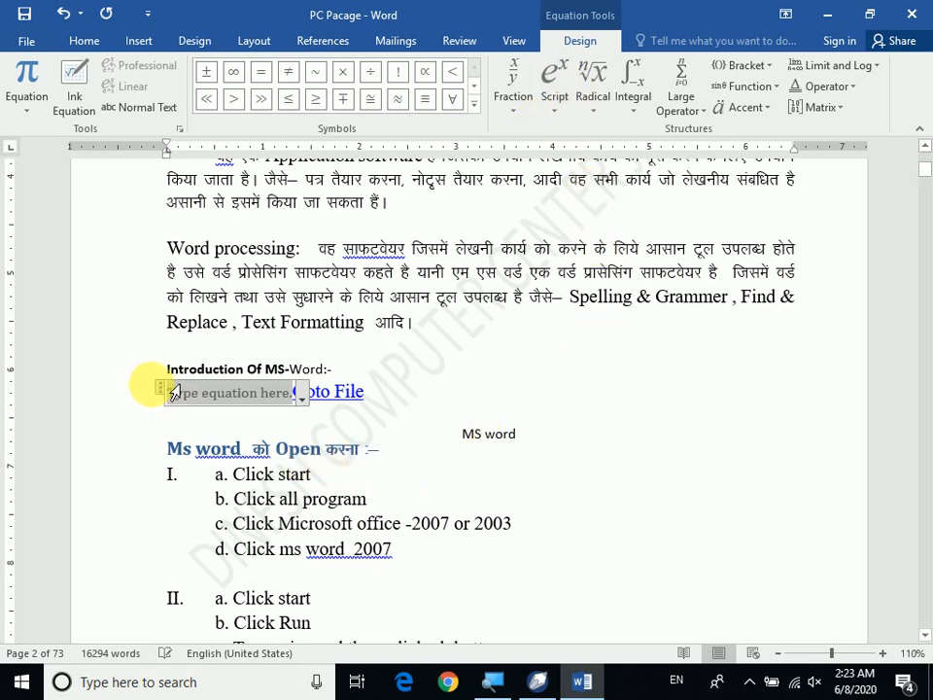
drag(166, 388, 393, 464)
drag(453, 477, 454, 506)
scroll(455, 508, down, 5)
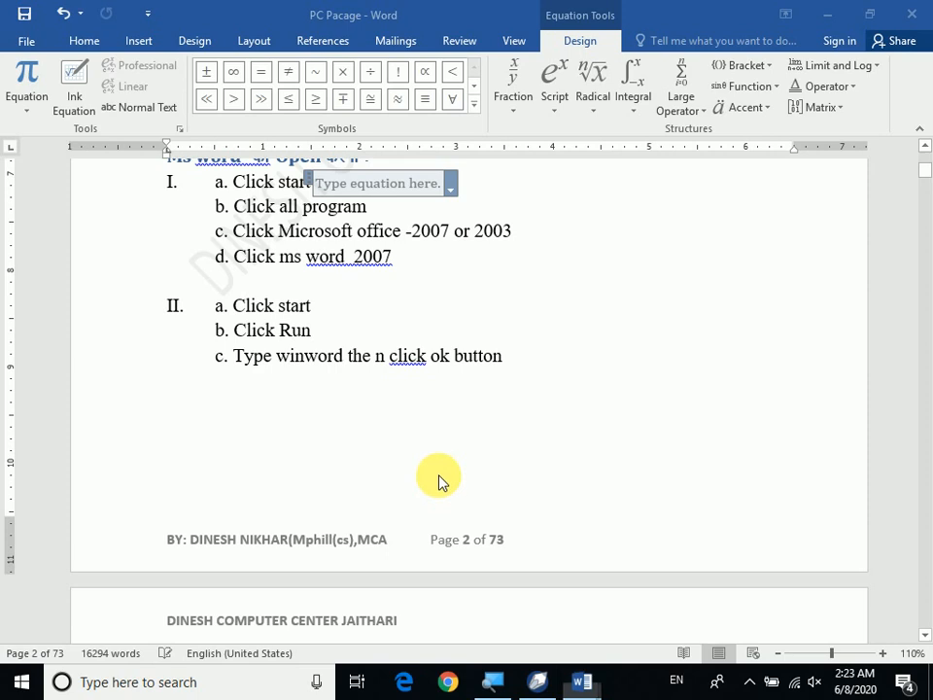
- Create a new blank document and insert an empty equation in it
click(145, 46)
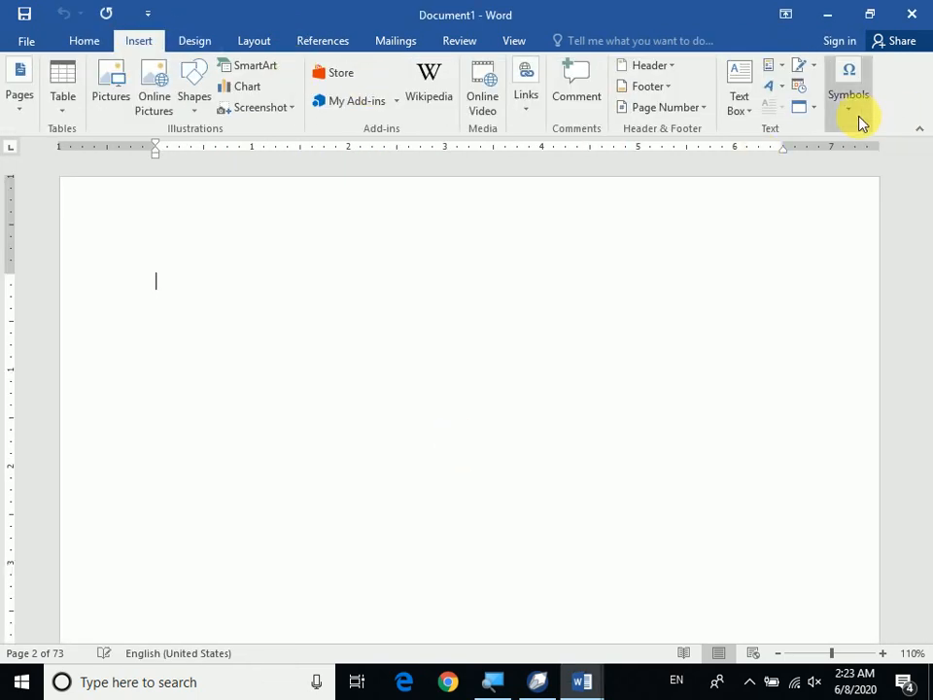
click(859, 120)
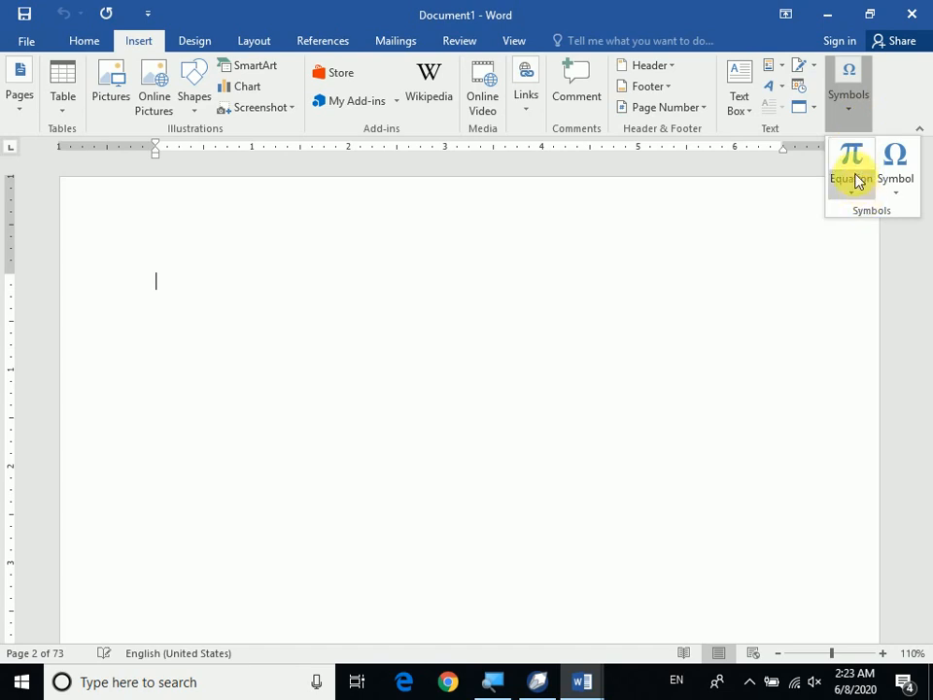
click(855, 181)
click(850, 157)
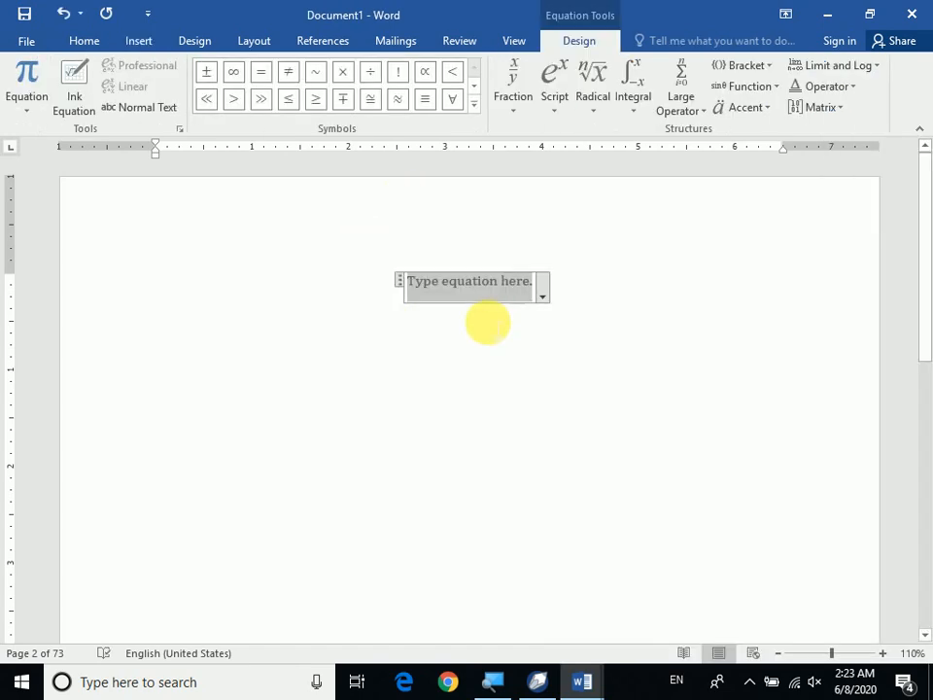
- Enter the stacked fraction 1/2, a plus sign, a second empty stacked fraction and a minus sign in the equation
click(523, 79)
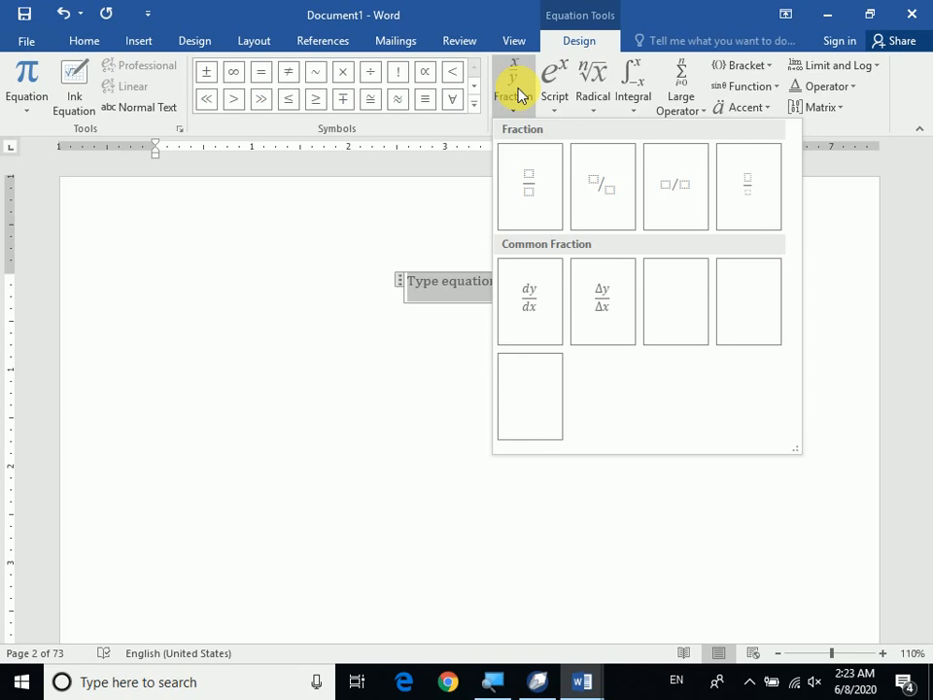
click(542, 200)
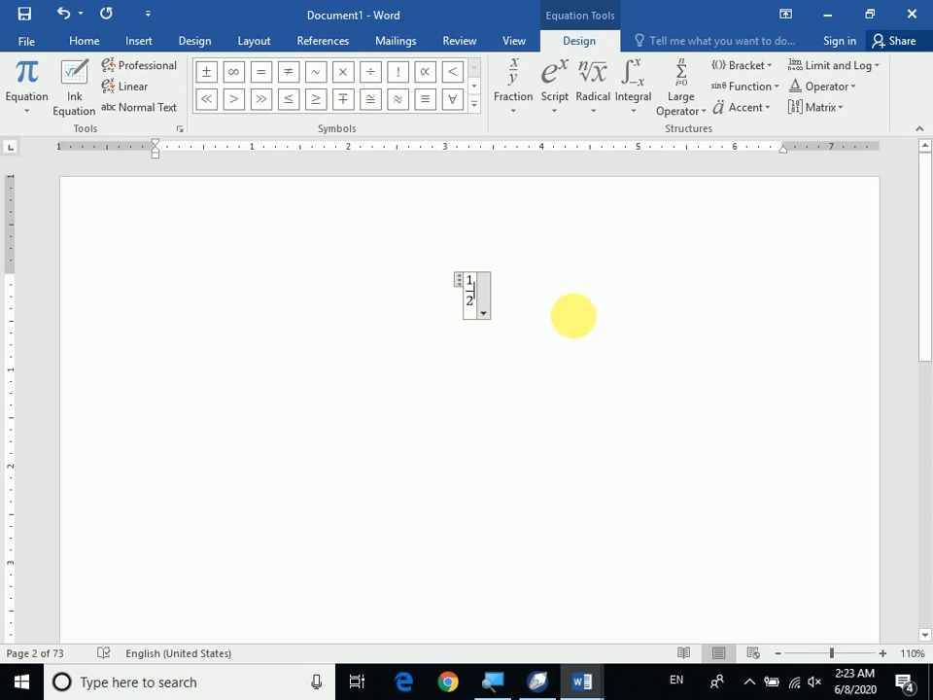
text(+)
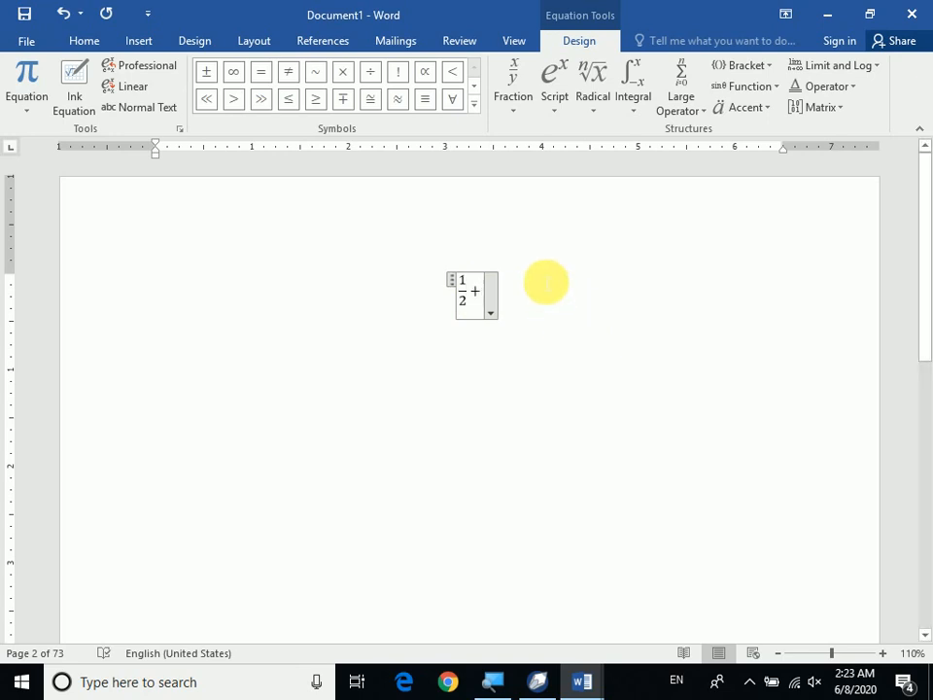
click(521, 82)
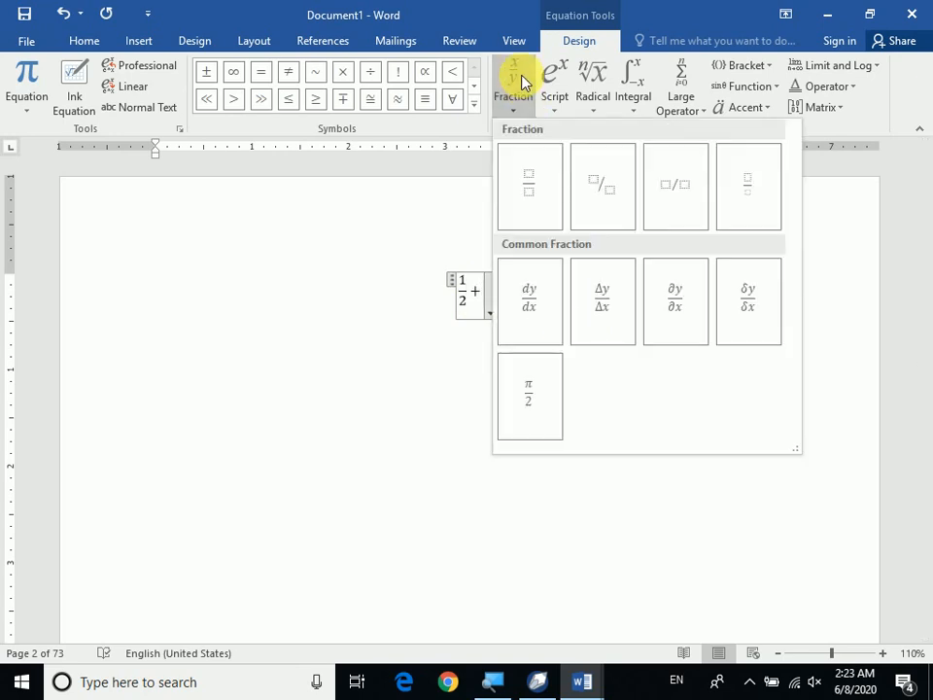
click(527, 210)
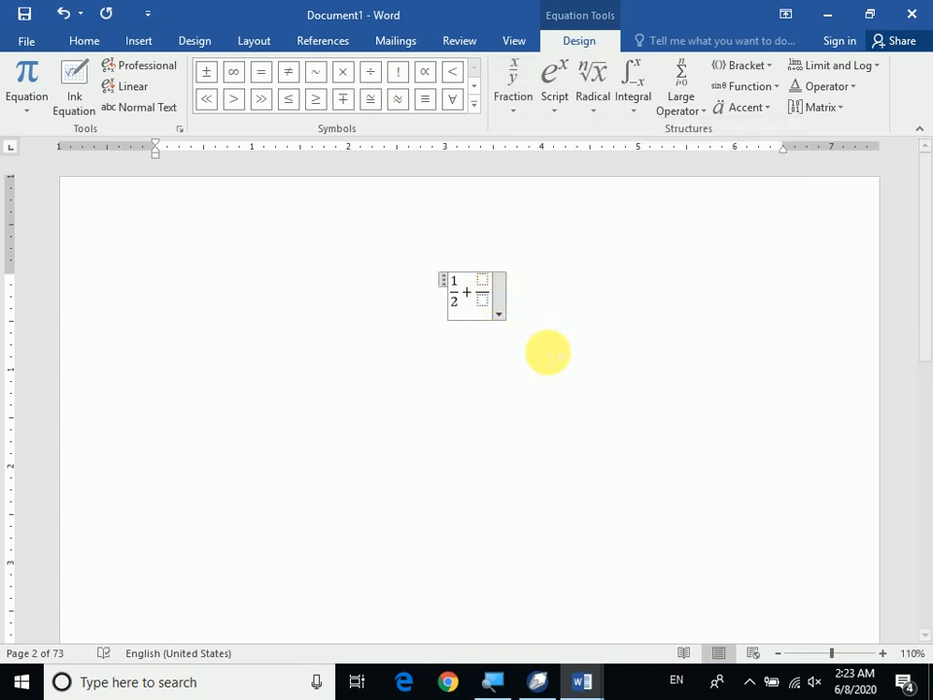
text(-)
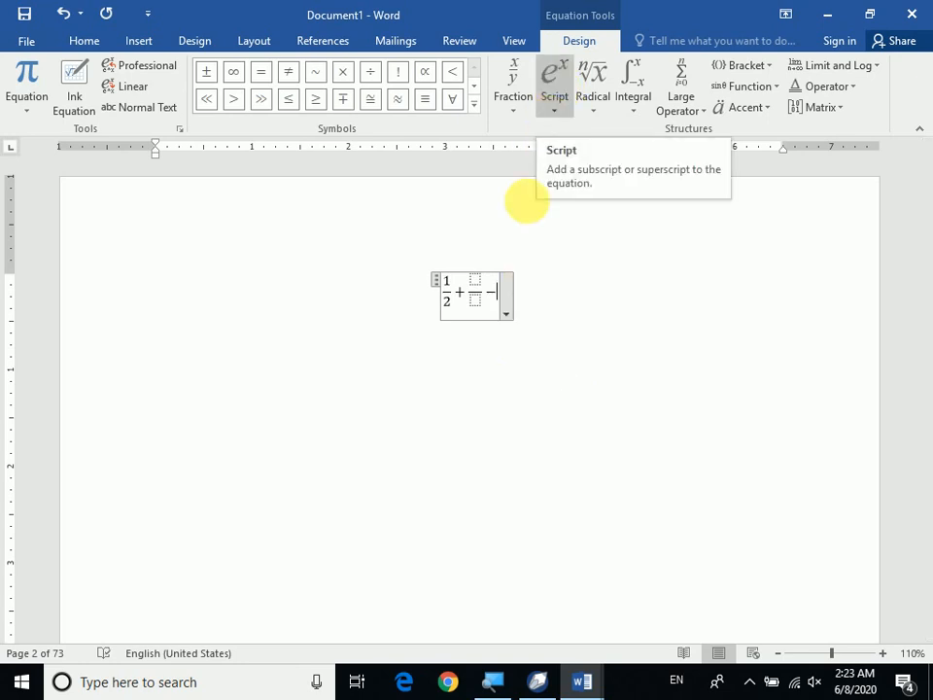
- Fill the second fraction with a superscript numerator of 2 squared and a denominator of 5
click(475, 281)
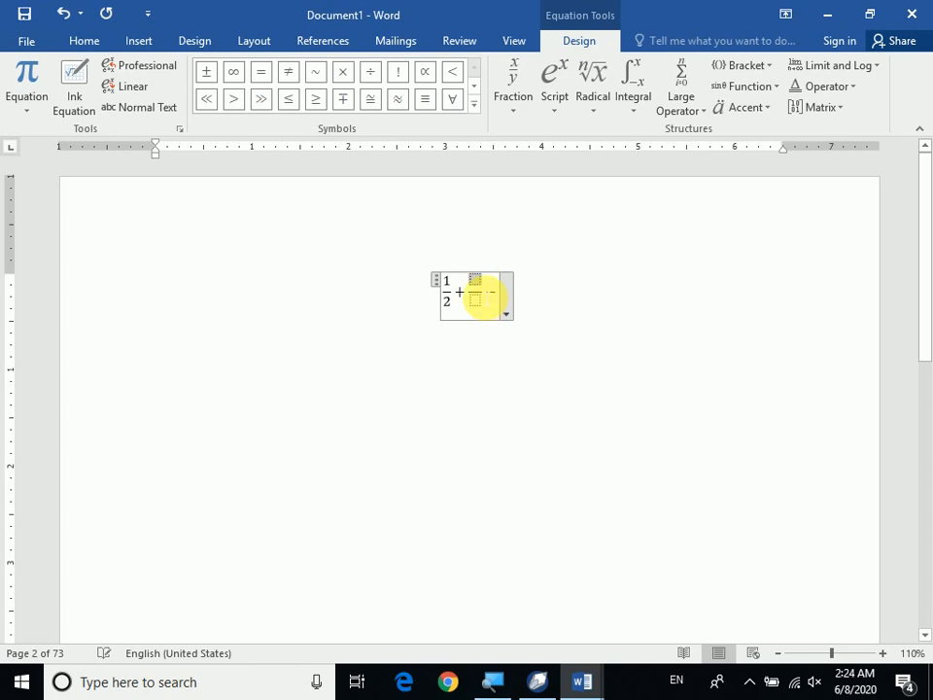
click(553, 87)
click(569, 188)
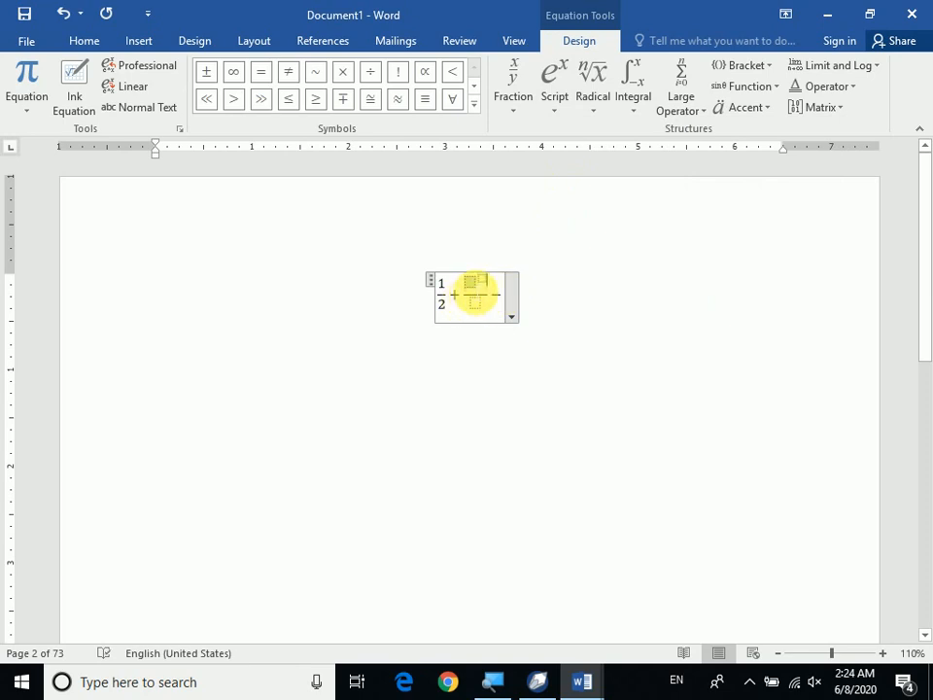
text(2+)
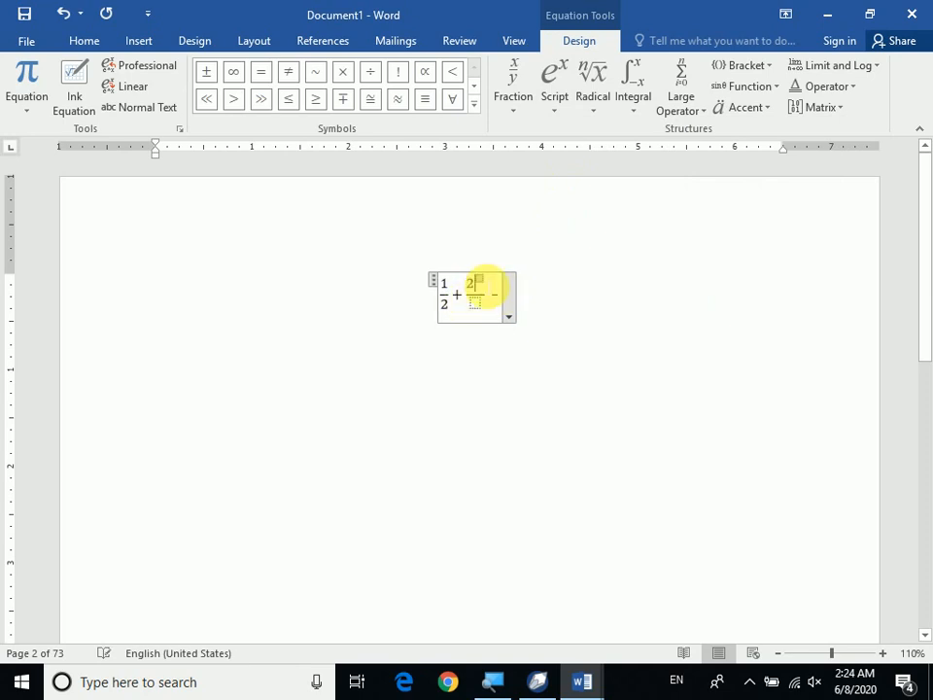
text(2)
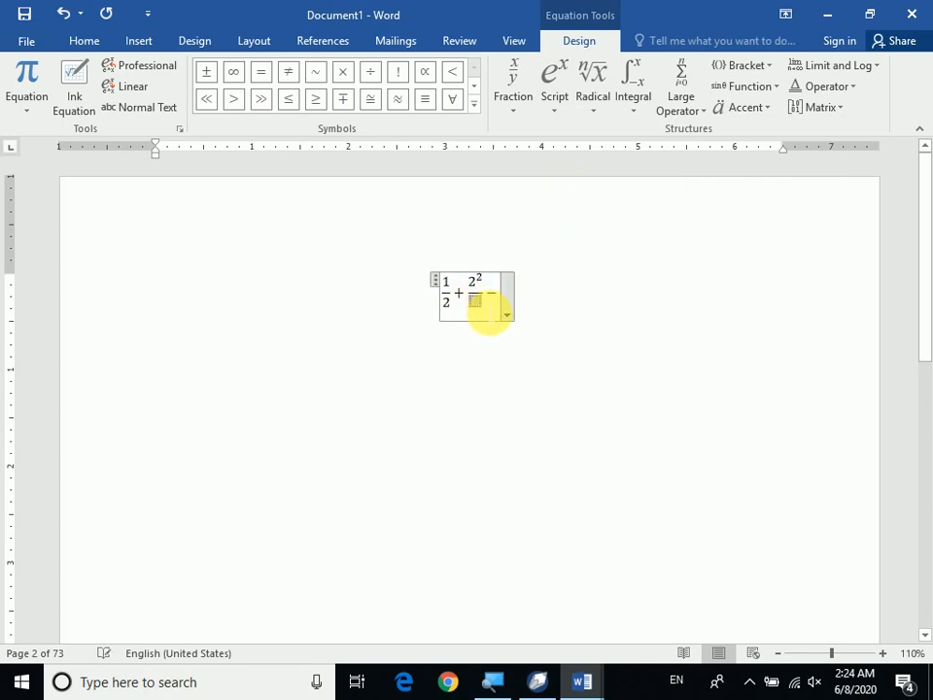
click(485, 361)
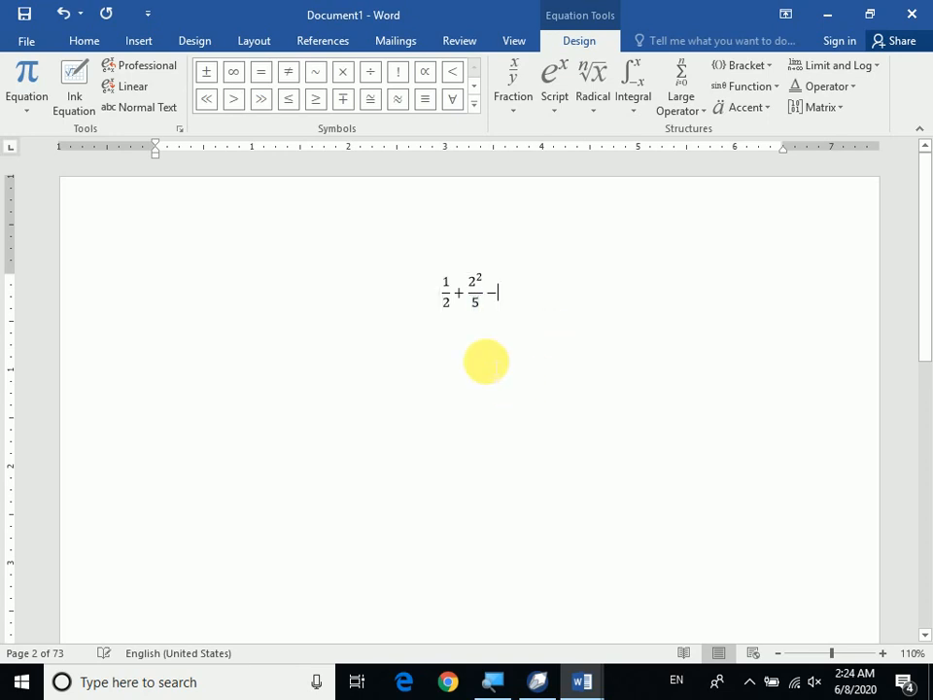
click(493, 305)
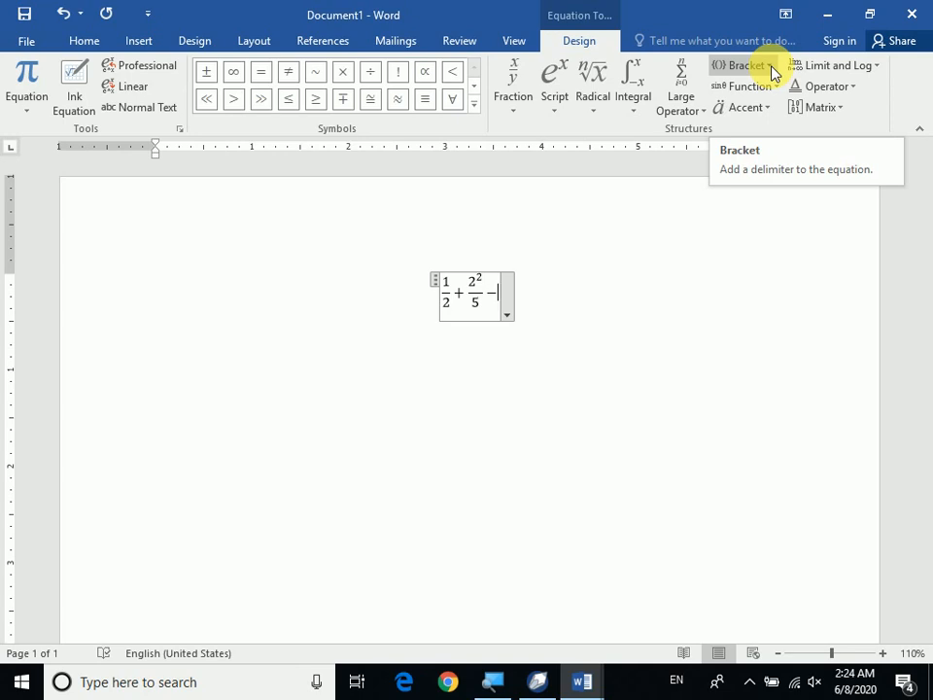
click(709, 292)
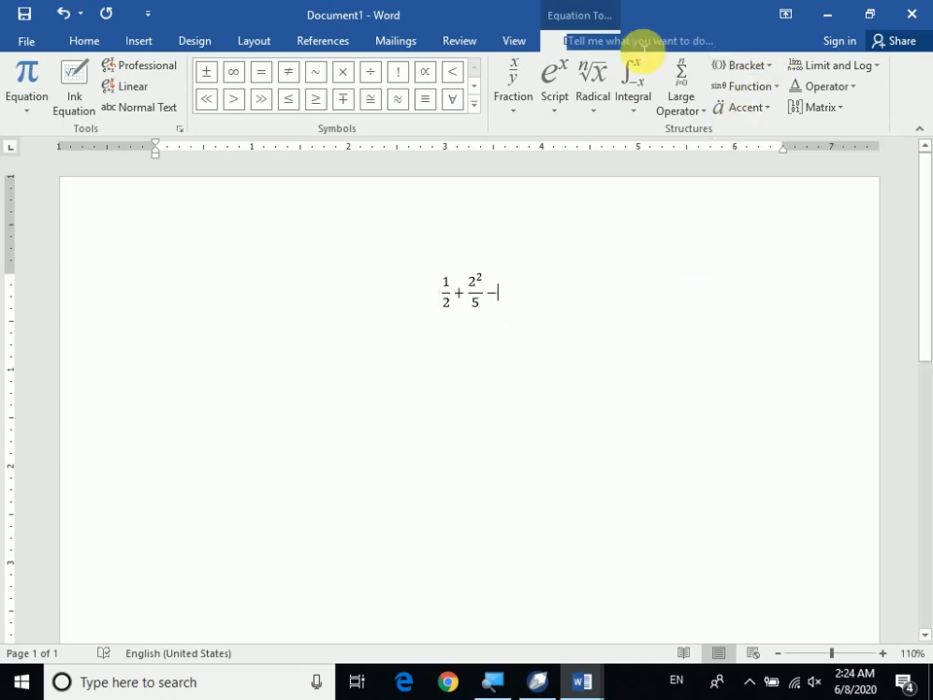
- Open the full Symbol dialog and browse the normal-text characters down to the end of the list
click(139, 41)
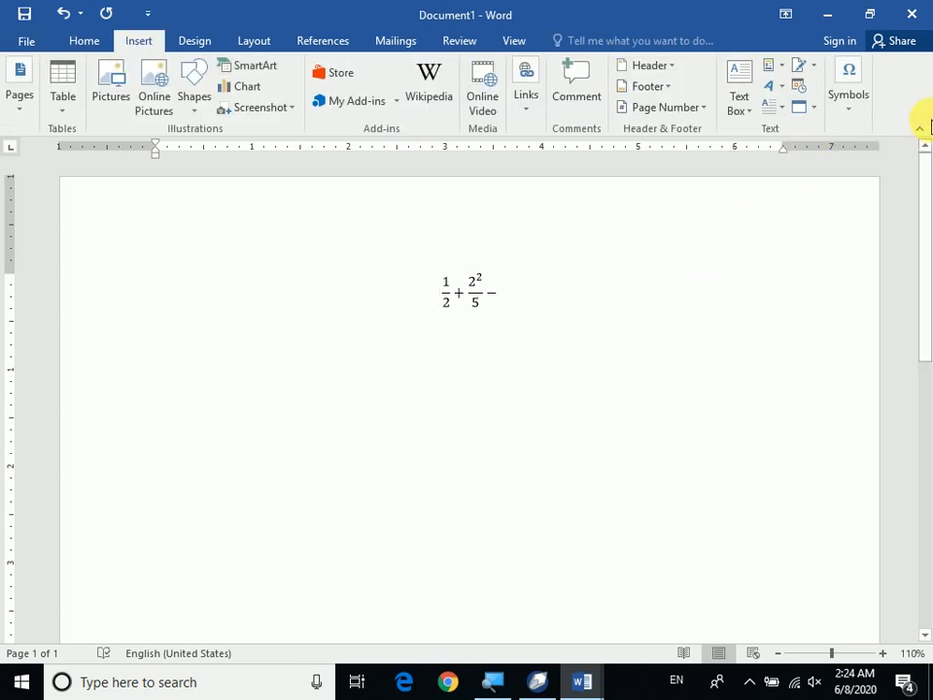
click(860, 117)
click(901, 193)
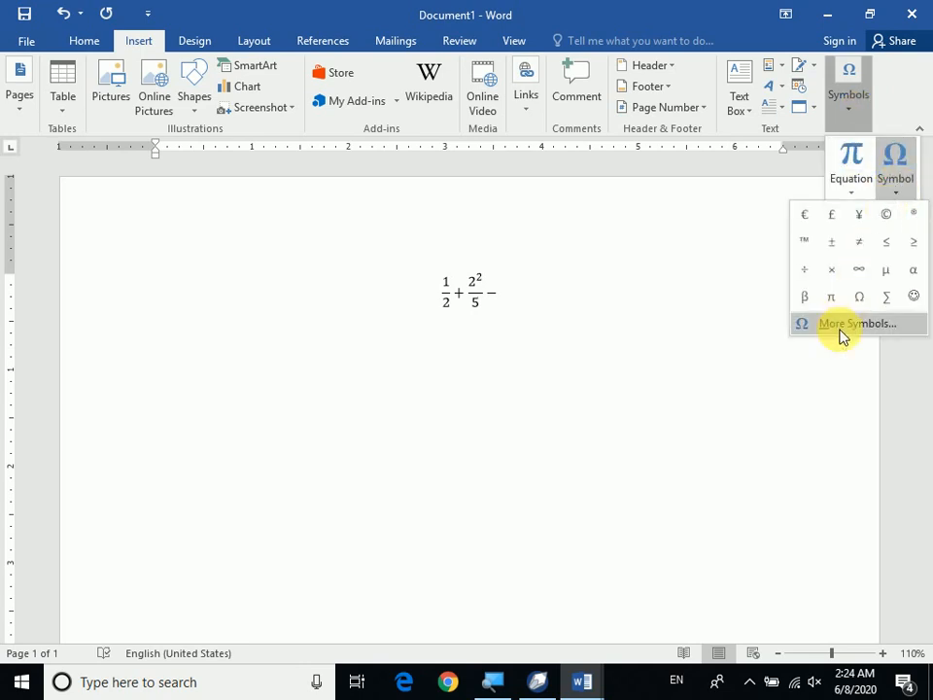
click(841, 333)
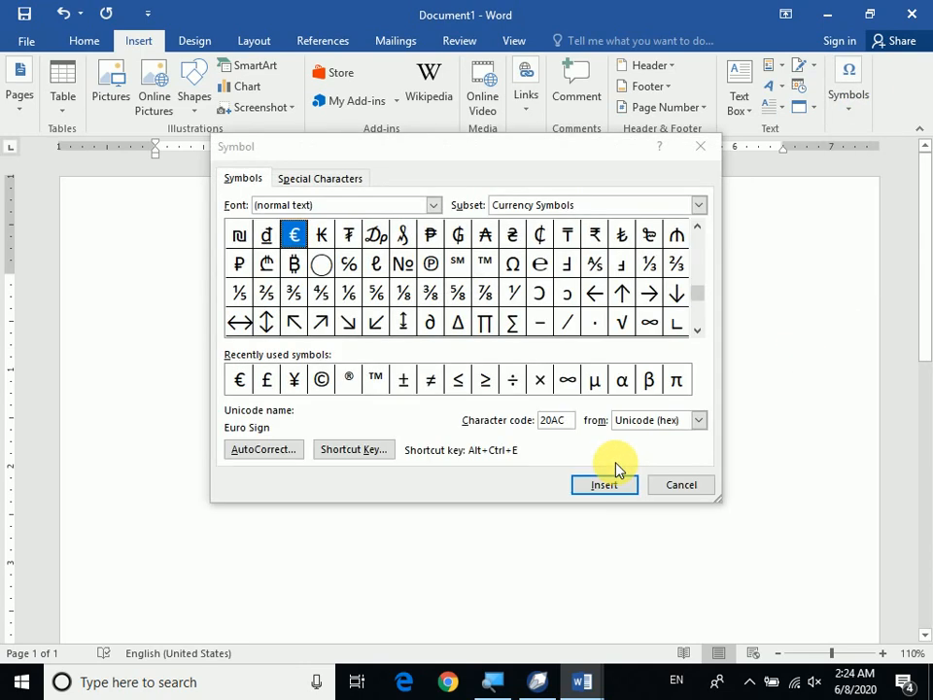
drag(474, 158, 547, 186)
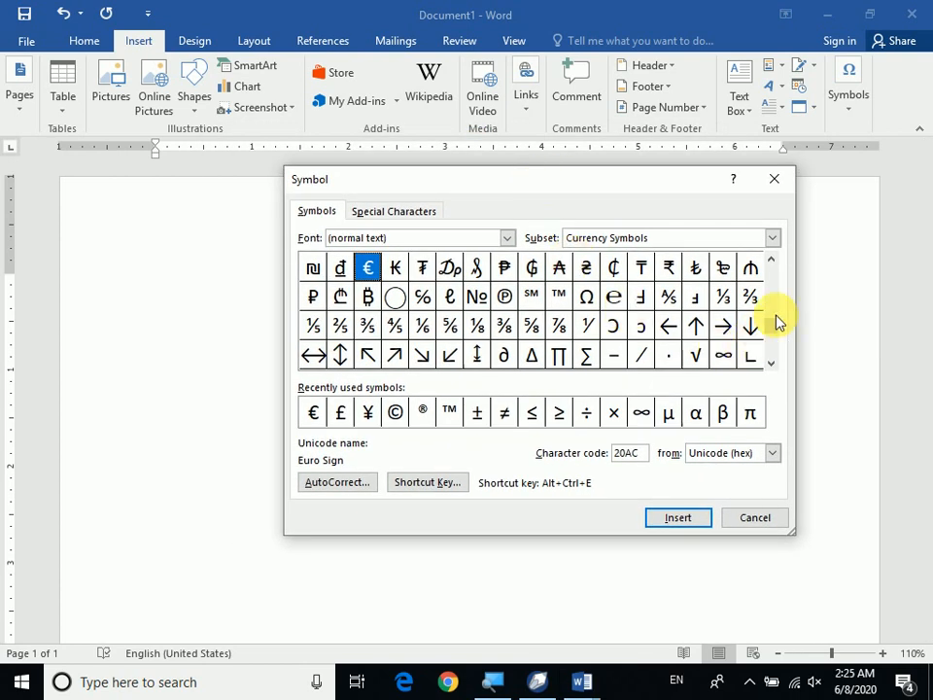
drag(775, 329, 778, 354)
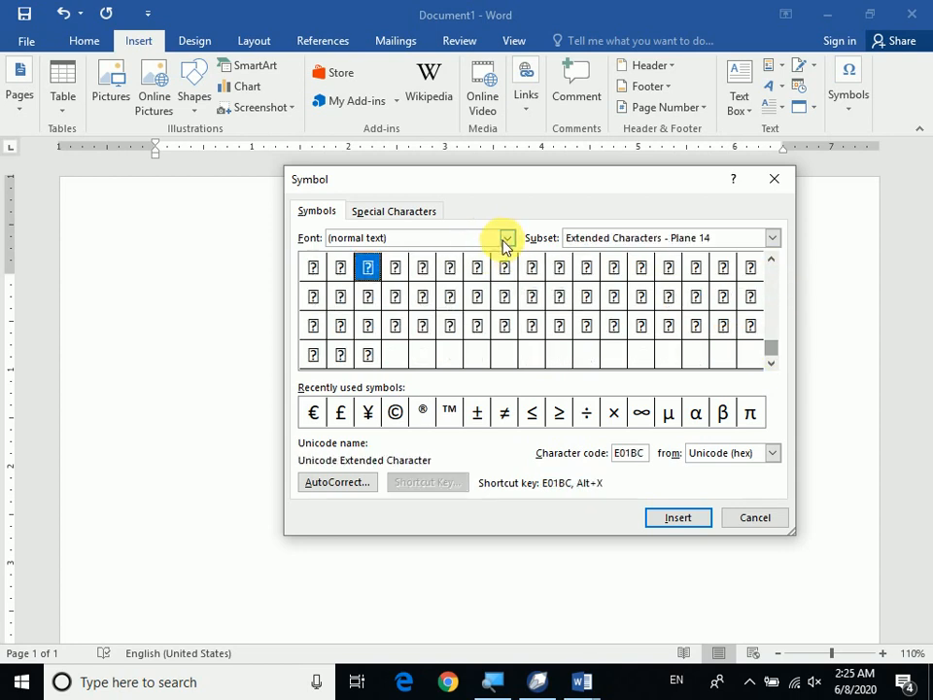
drag(526, 181, 493, 195)
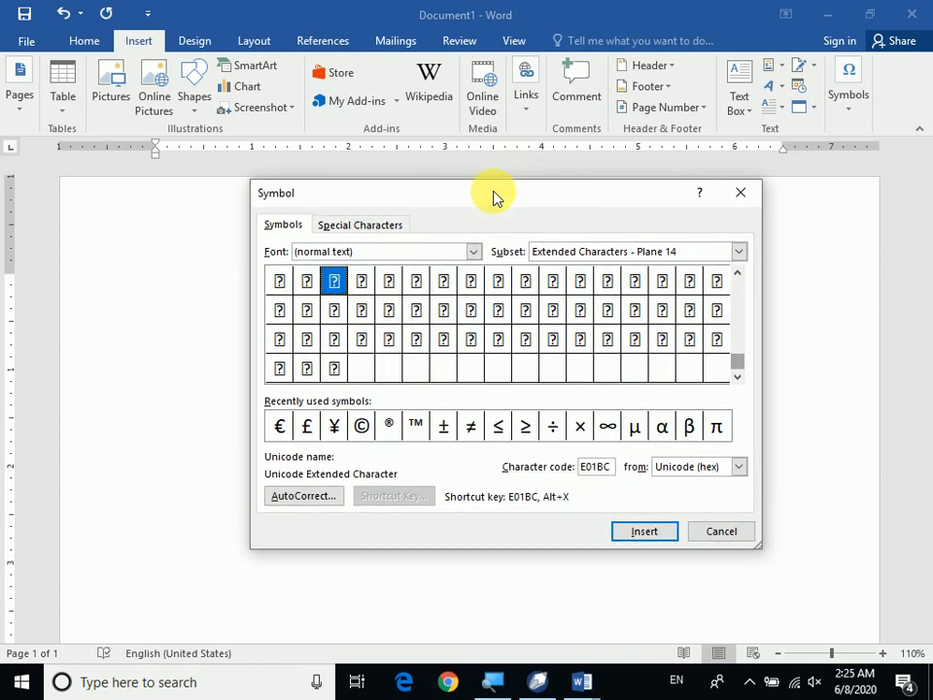
- Switch the symbol font to Webdings
click(474, 251)
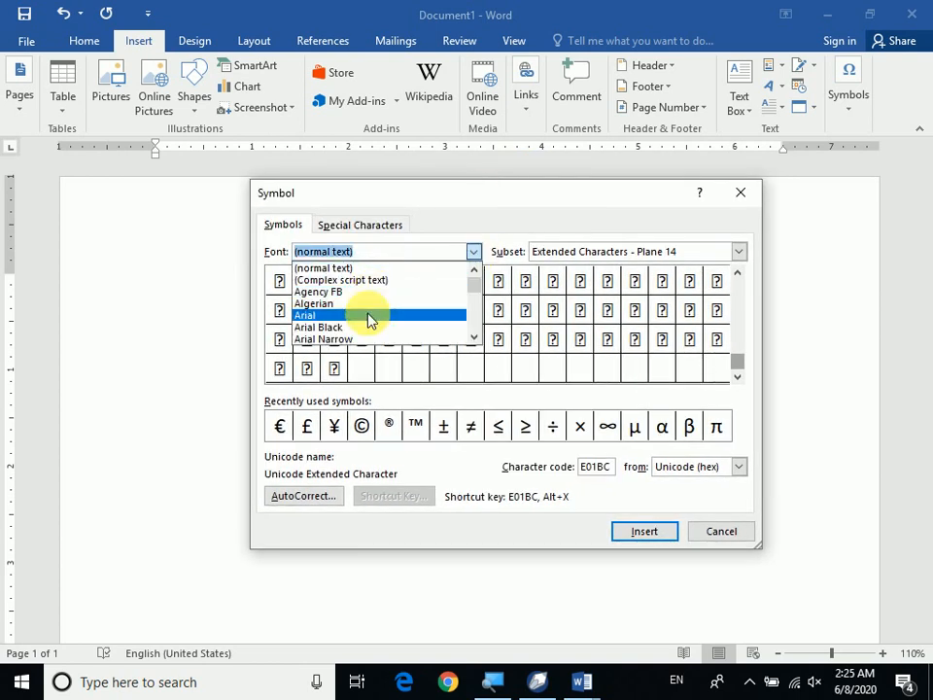
scroll(370, 321, down, 4)
scroll(370, 321, down, 3)
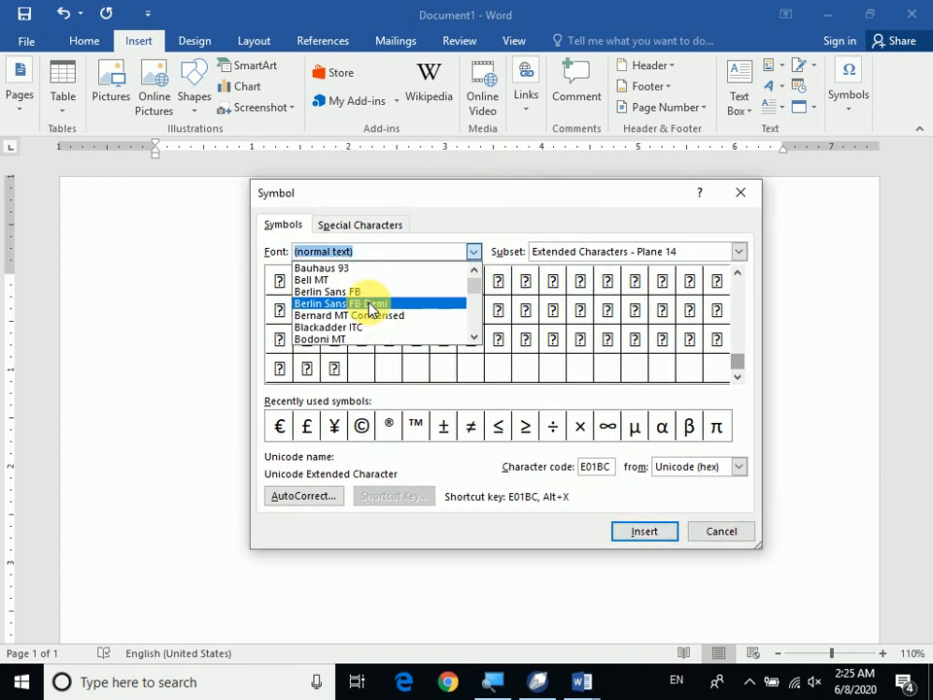
text(w)
click(349, 269)
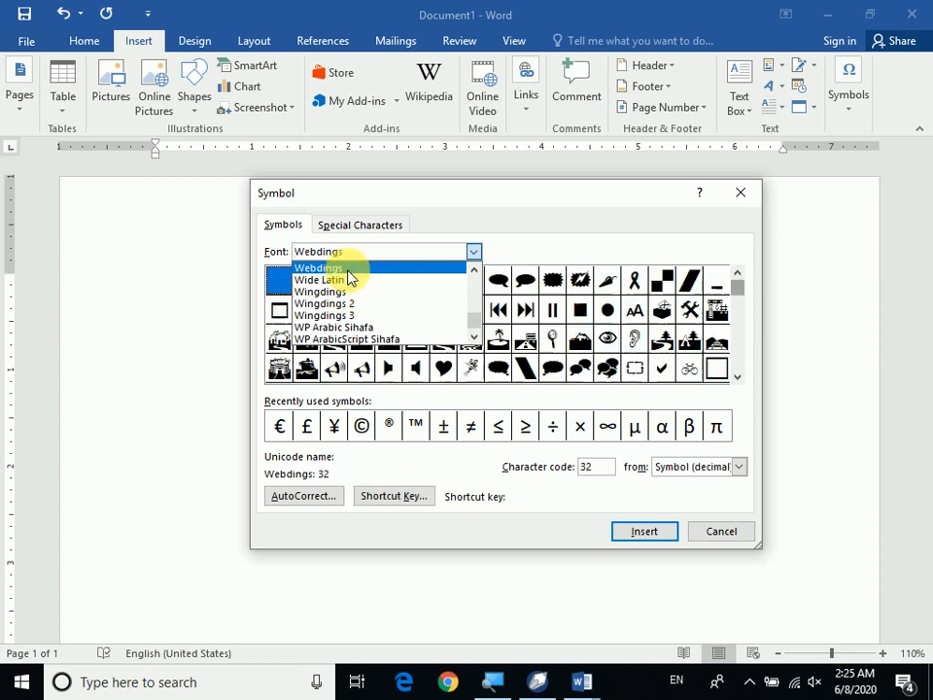
- Insert the Webdings eye symbol (character code 78) after the equation's minus sign
click(361, 338)
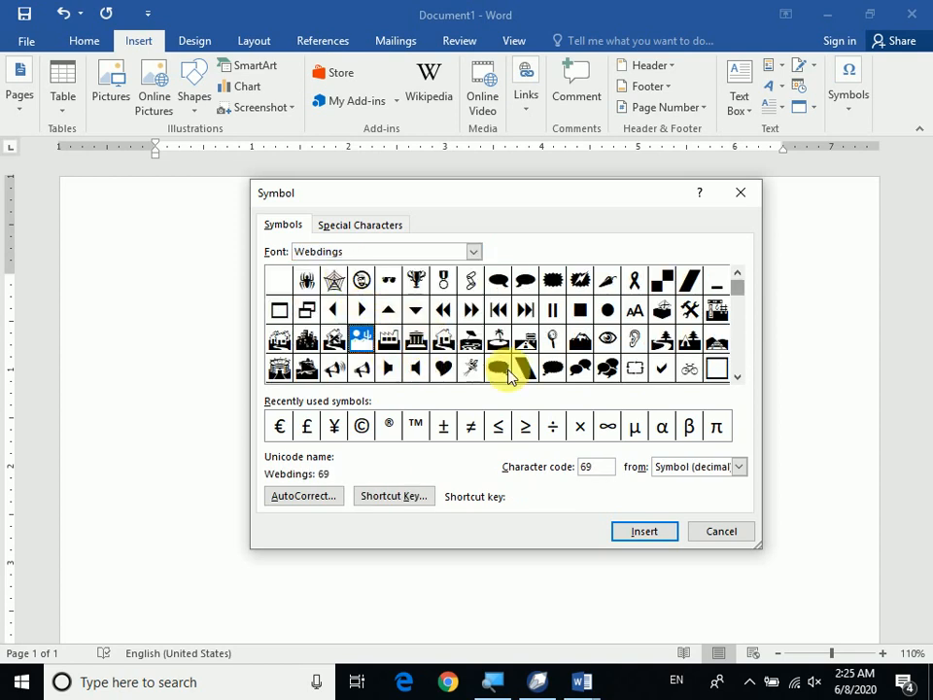
click(550, 339)
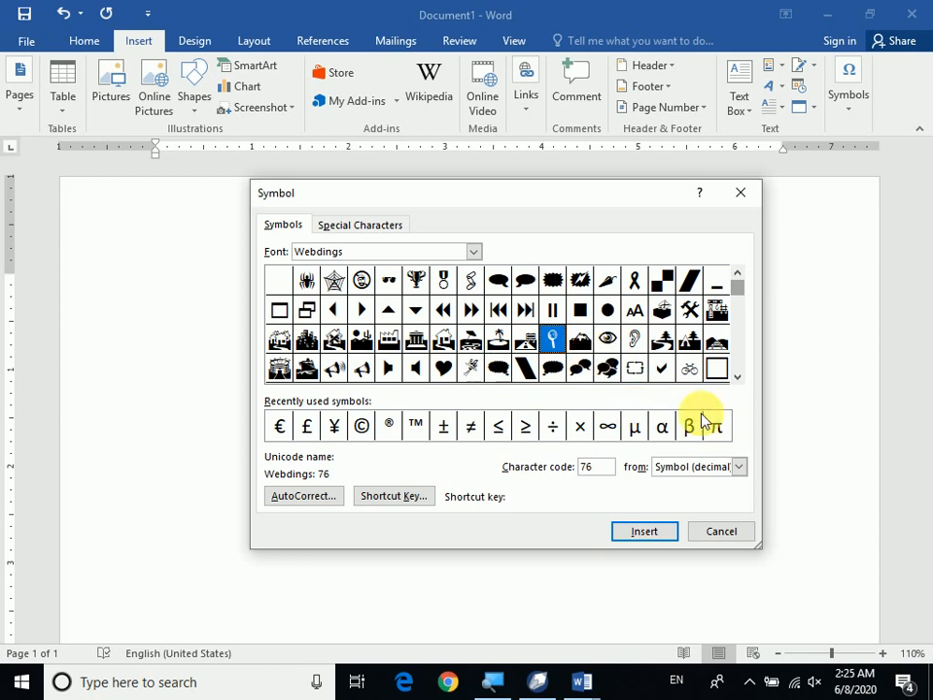
click(610, 339)
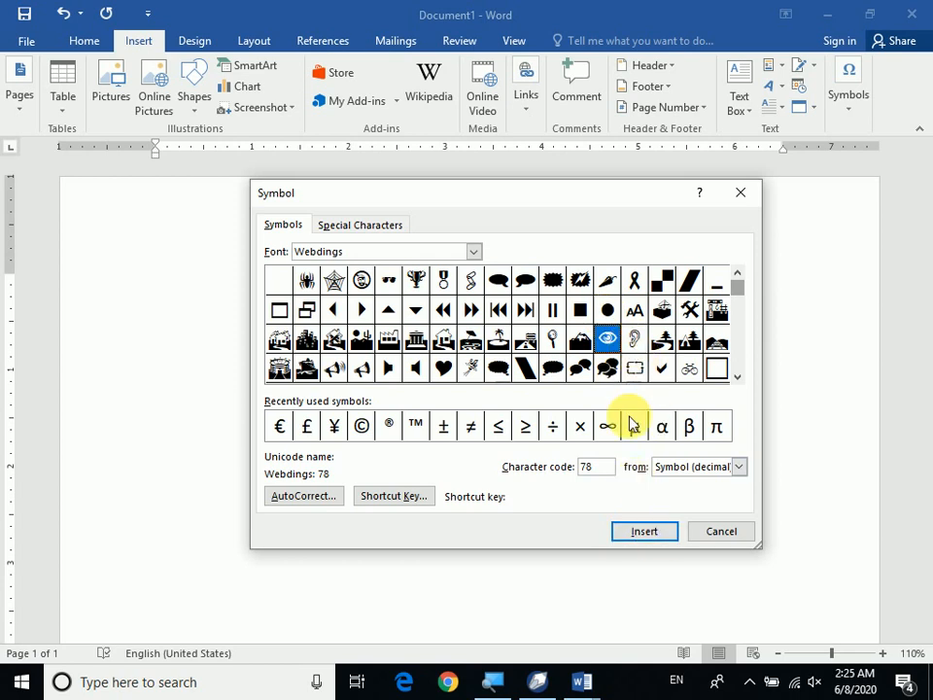
click(639, 530)
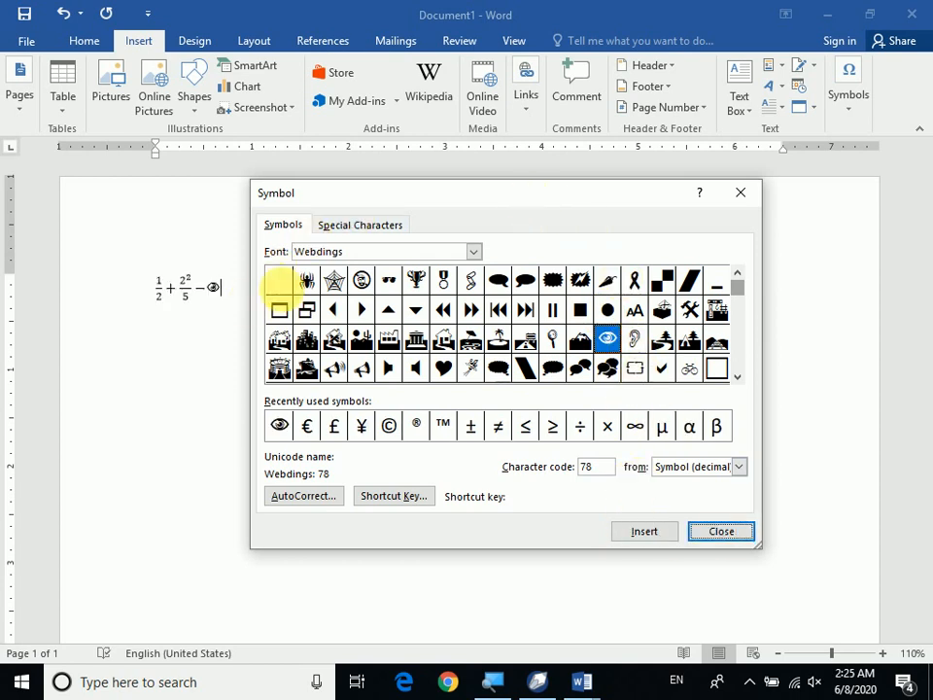
- Delete the whole line containing the equation and the eye symbol, keeping the Symbol dialog open
drag(456, 204, 571, 420)
click(229, 290)
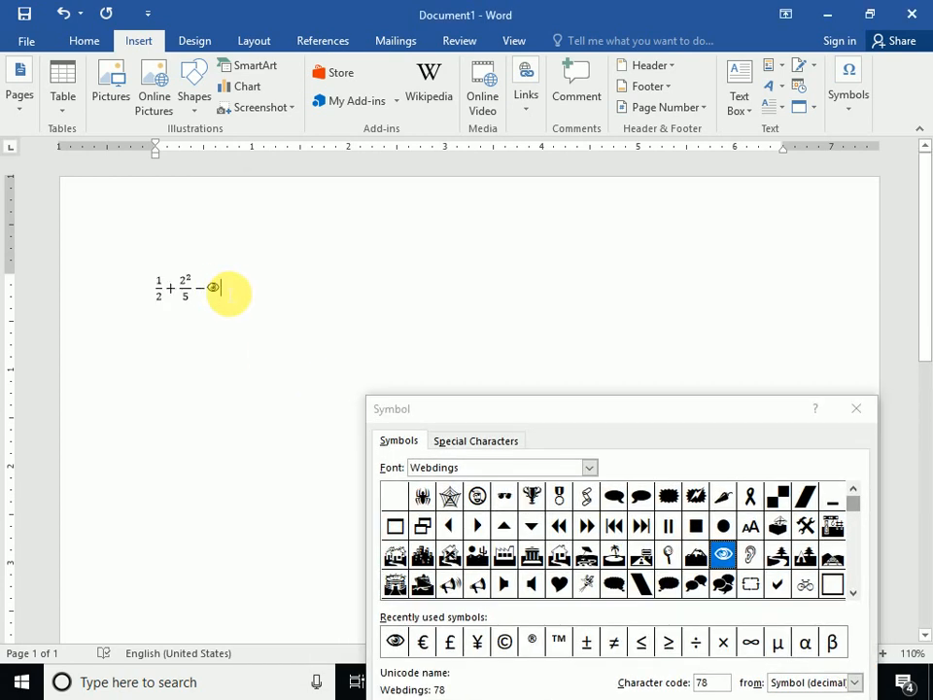
click(79, 289)
key(Delete)
key(Delete)
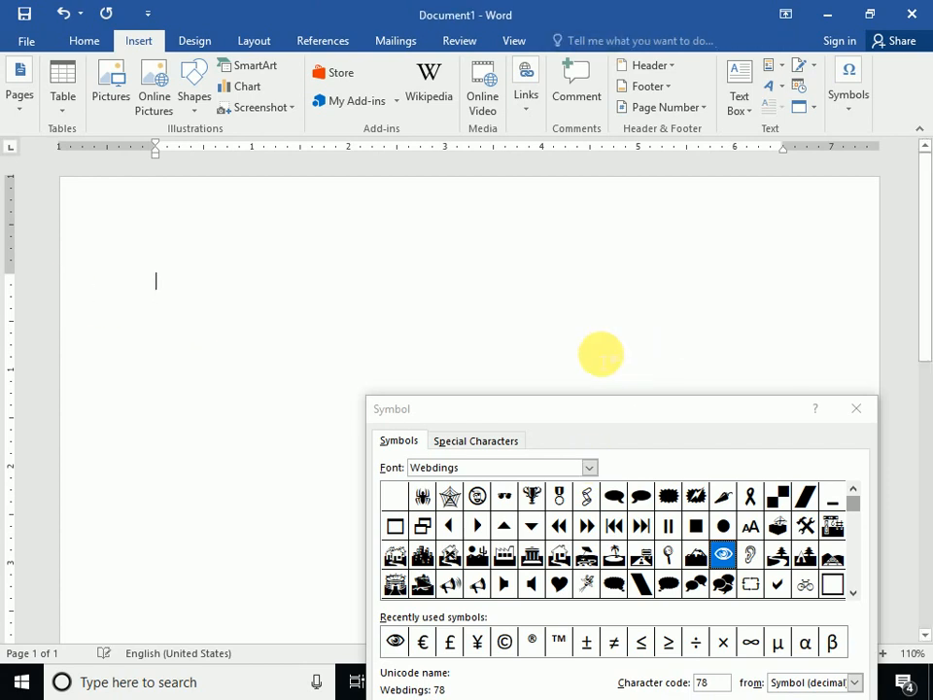
- Insert the Webdings eye symbol on the emptied first line
drag(604, 411, 577, 342)
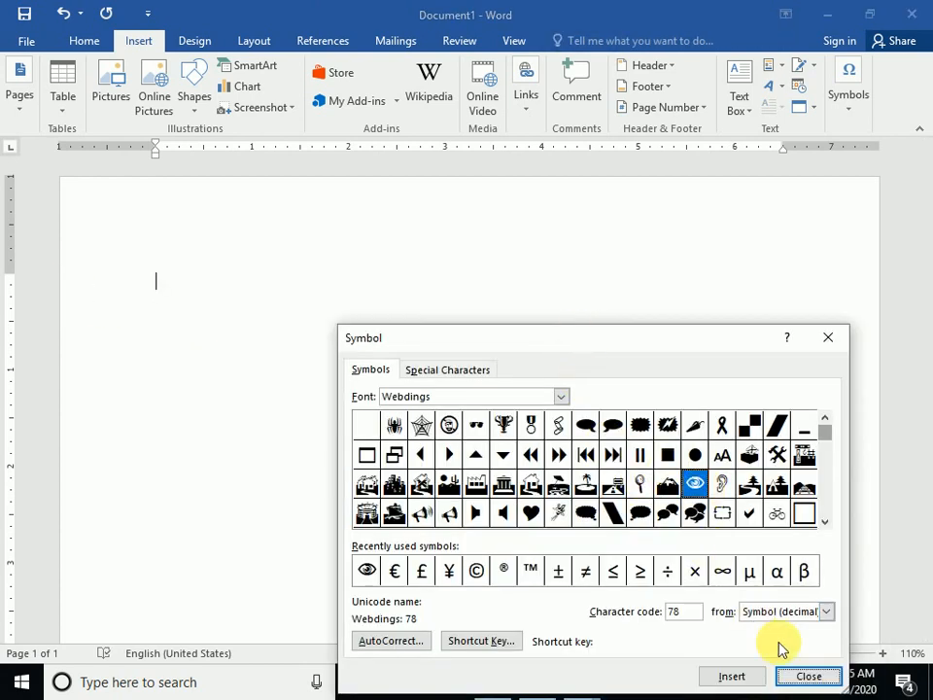
click(730, 675)
click(182, 295)
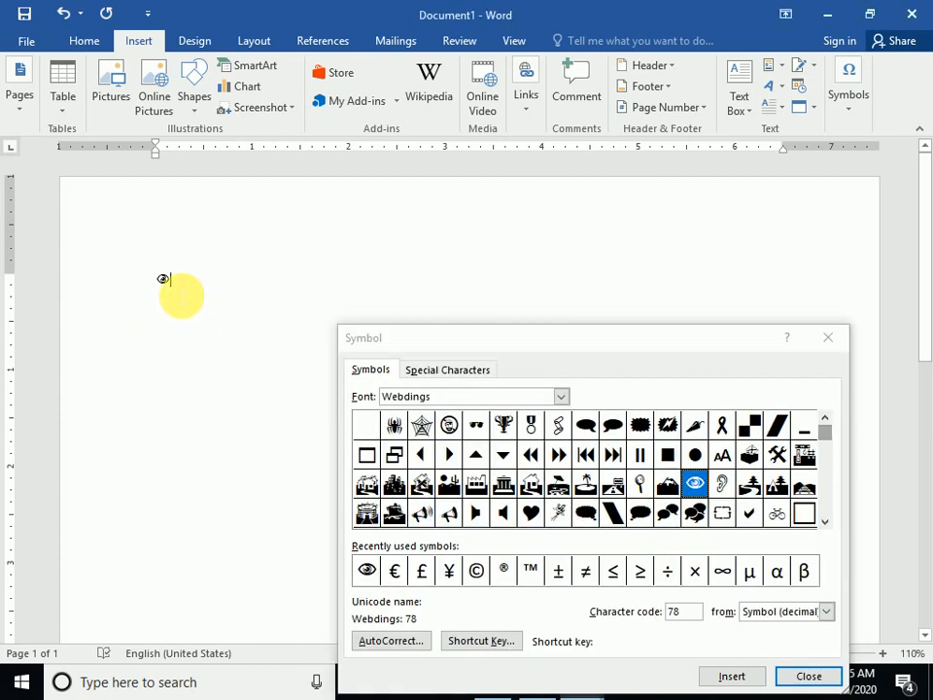
- Enlarge the inserted eye symbol to a font size of 80
drag(182, 295, 150, 291)
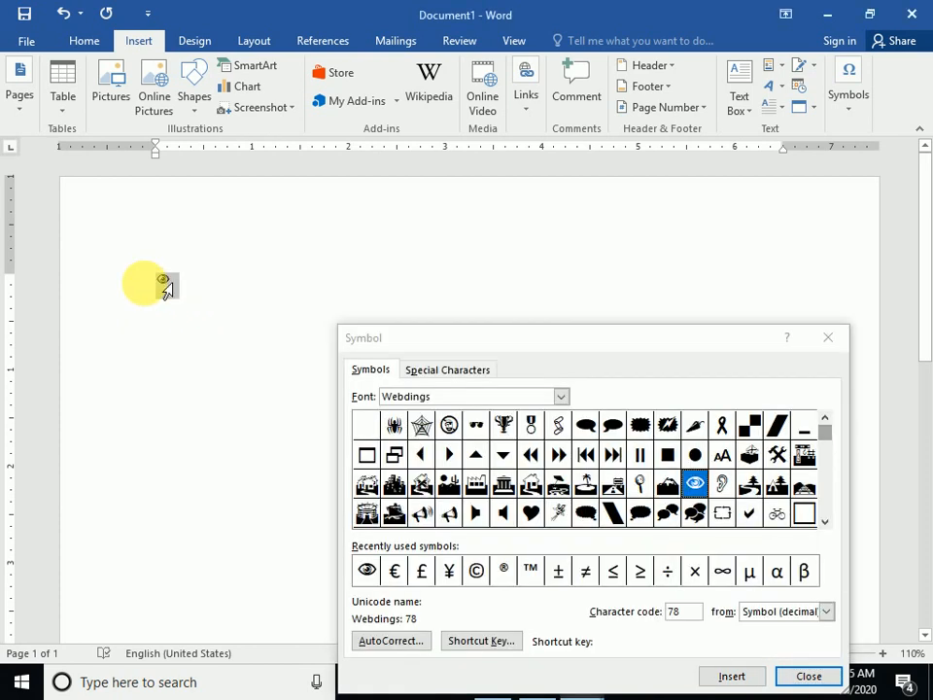
key(ctrl+shift+period)
key(ctrl+shift+period)
key(ctrl+shift+period)
key(ctrl+shift+period)
key(ctrl+shift+period)
key(ctrl+shift+period)
key(ctrl+shift+period)
key(ctrl+shift+period)
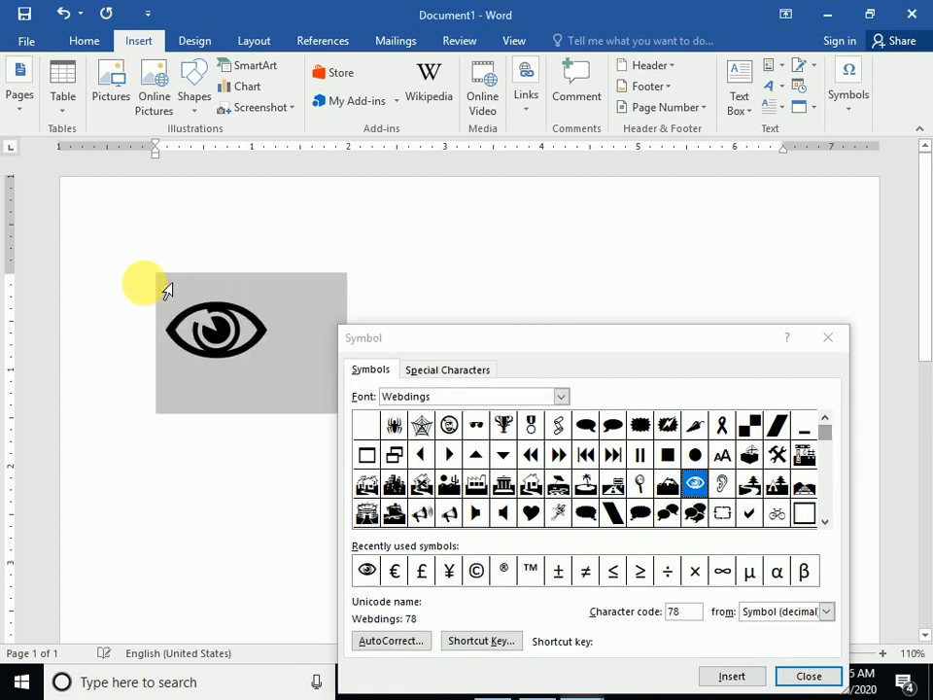
key(ctrl+shift+comma)
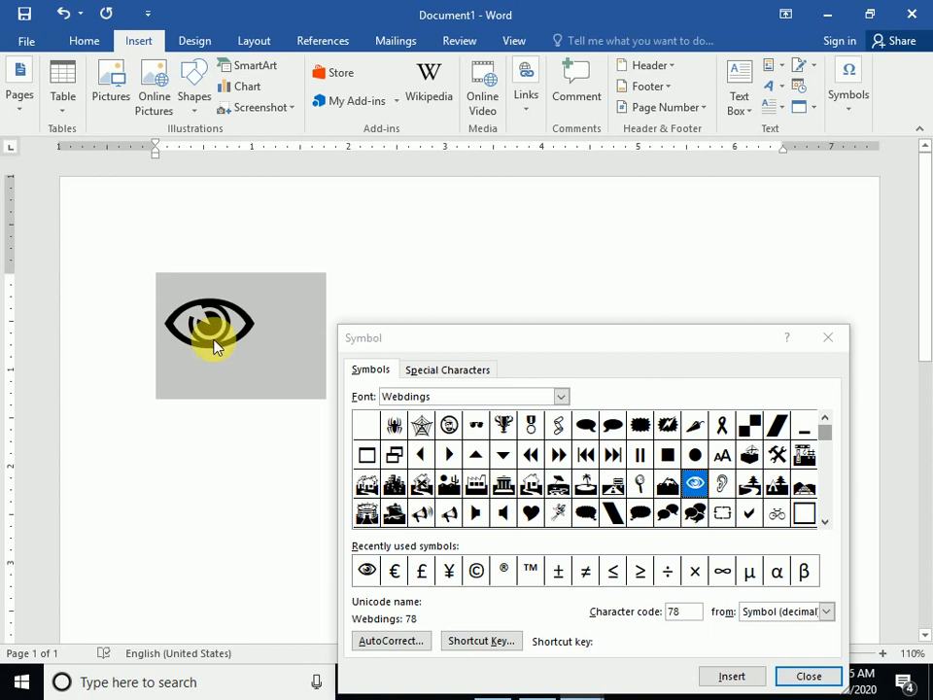
- Look through the remaining Webdings symbols to the end of the list and close the Symbol dialog
click(702, 338)
drag(702, 337, 711, 196)
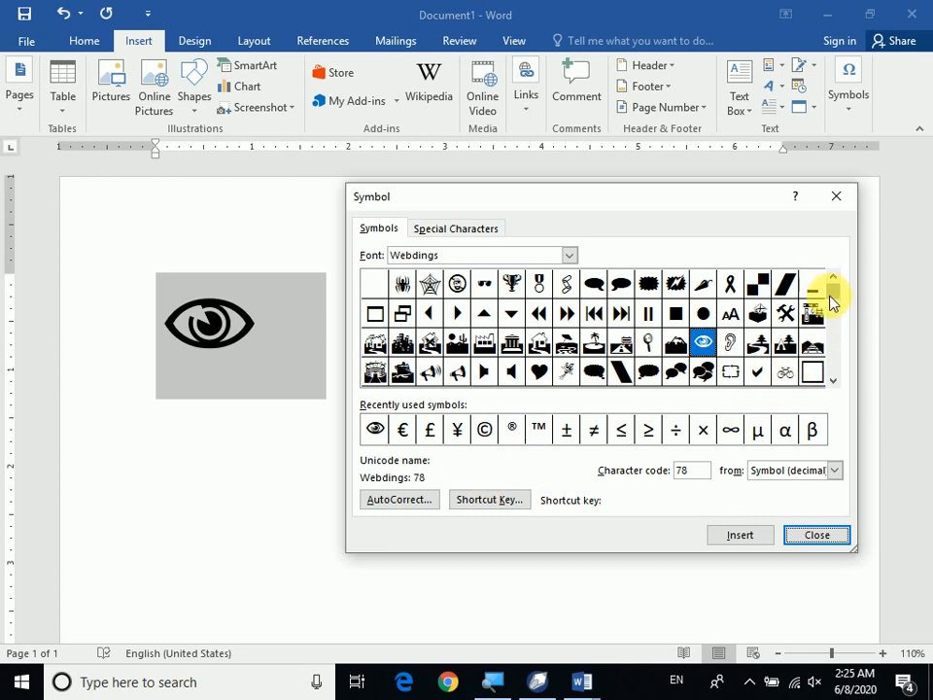
drag(832, 304, 832, 369)
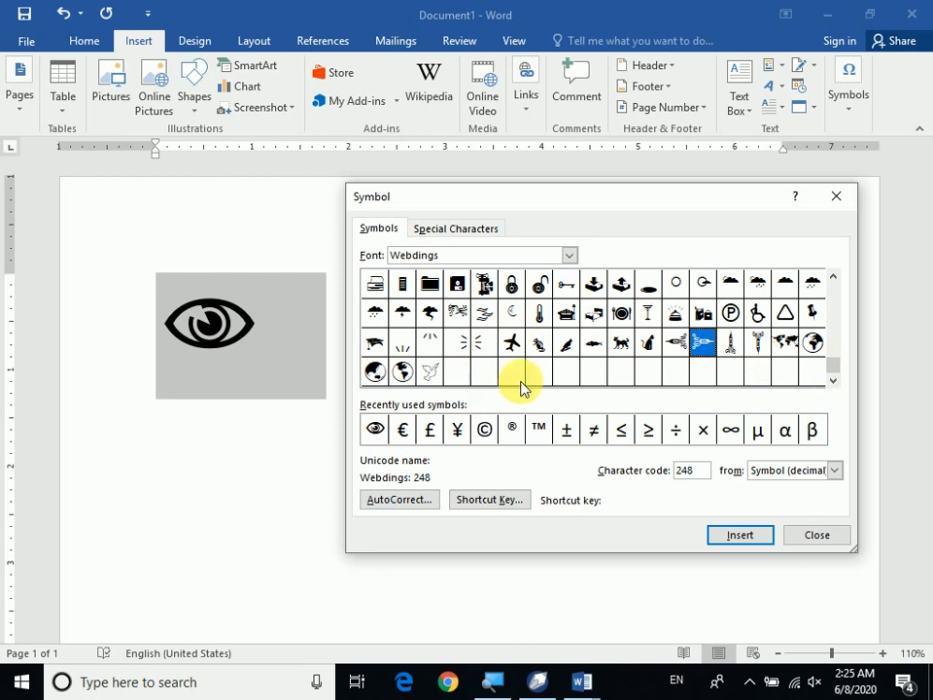
click(792, 541)
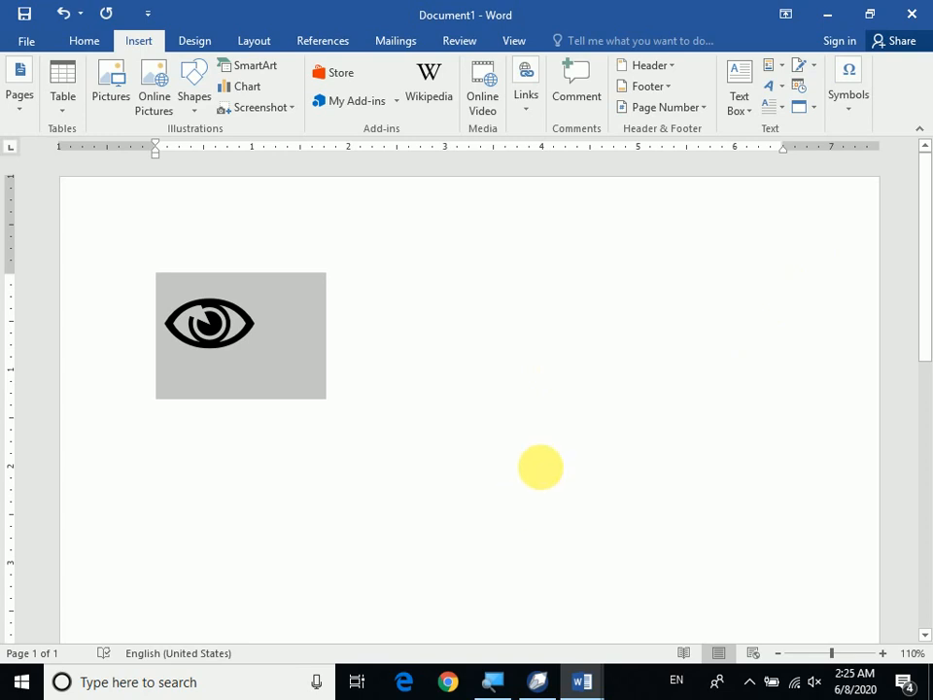
- Select the enlarged eye symbol in the document
click(348, 387)
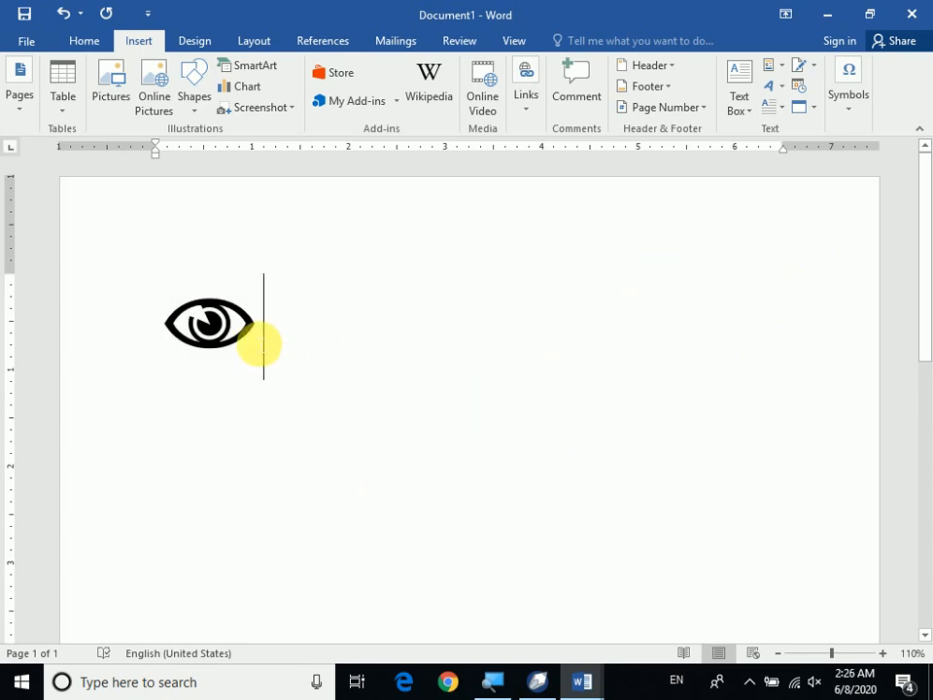
double_click(184, 354)
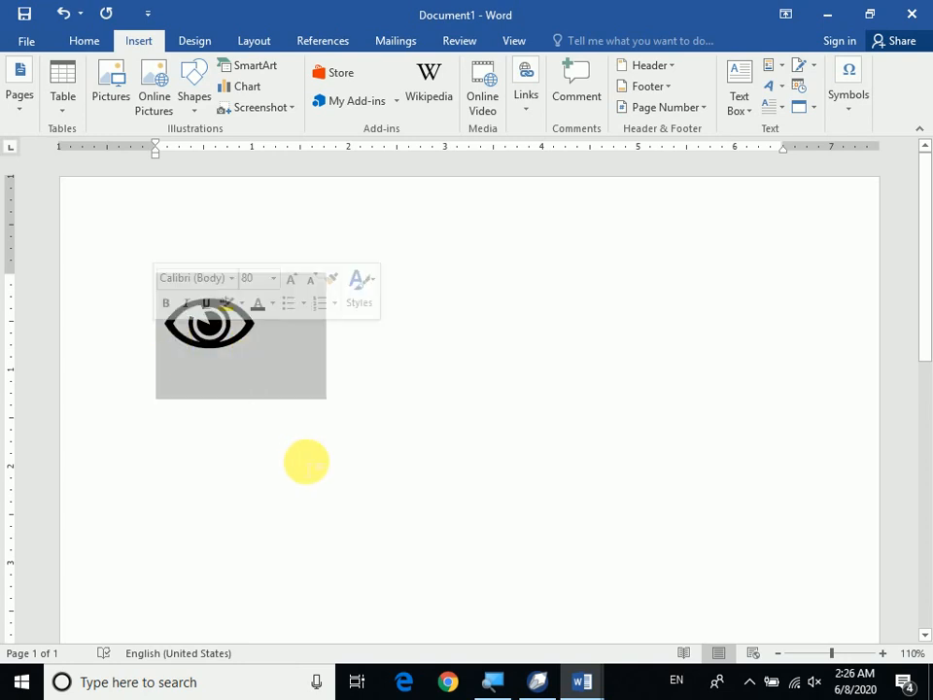